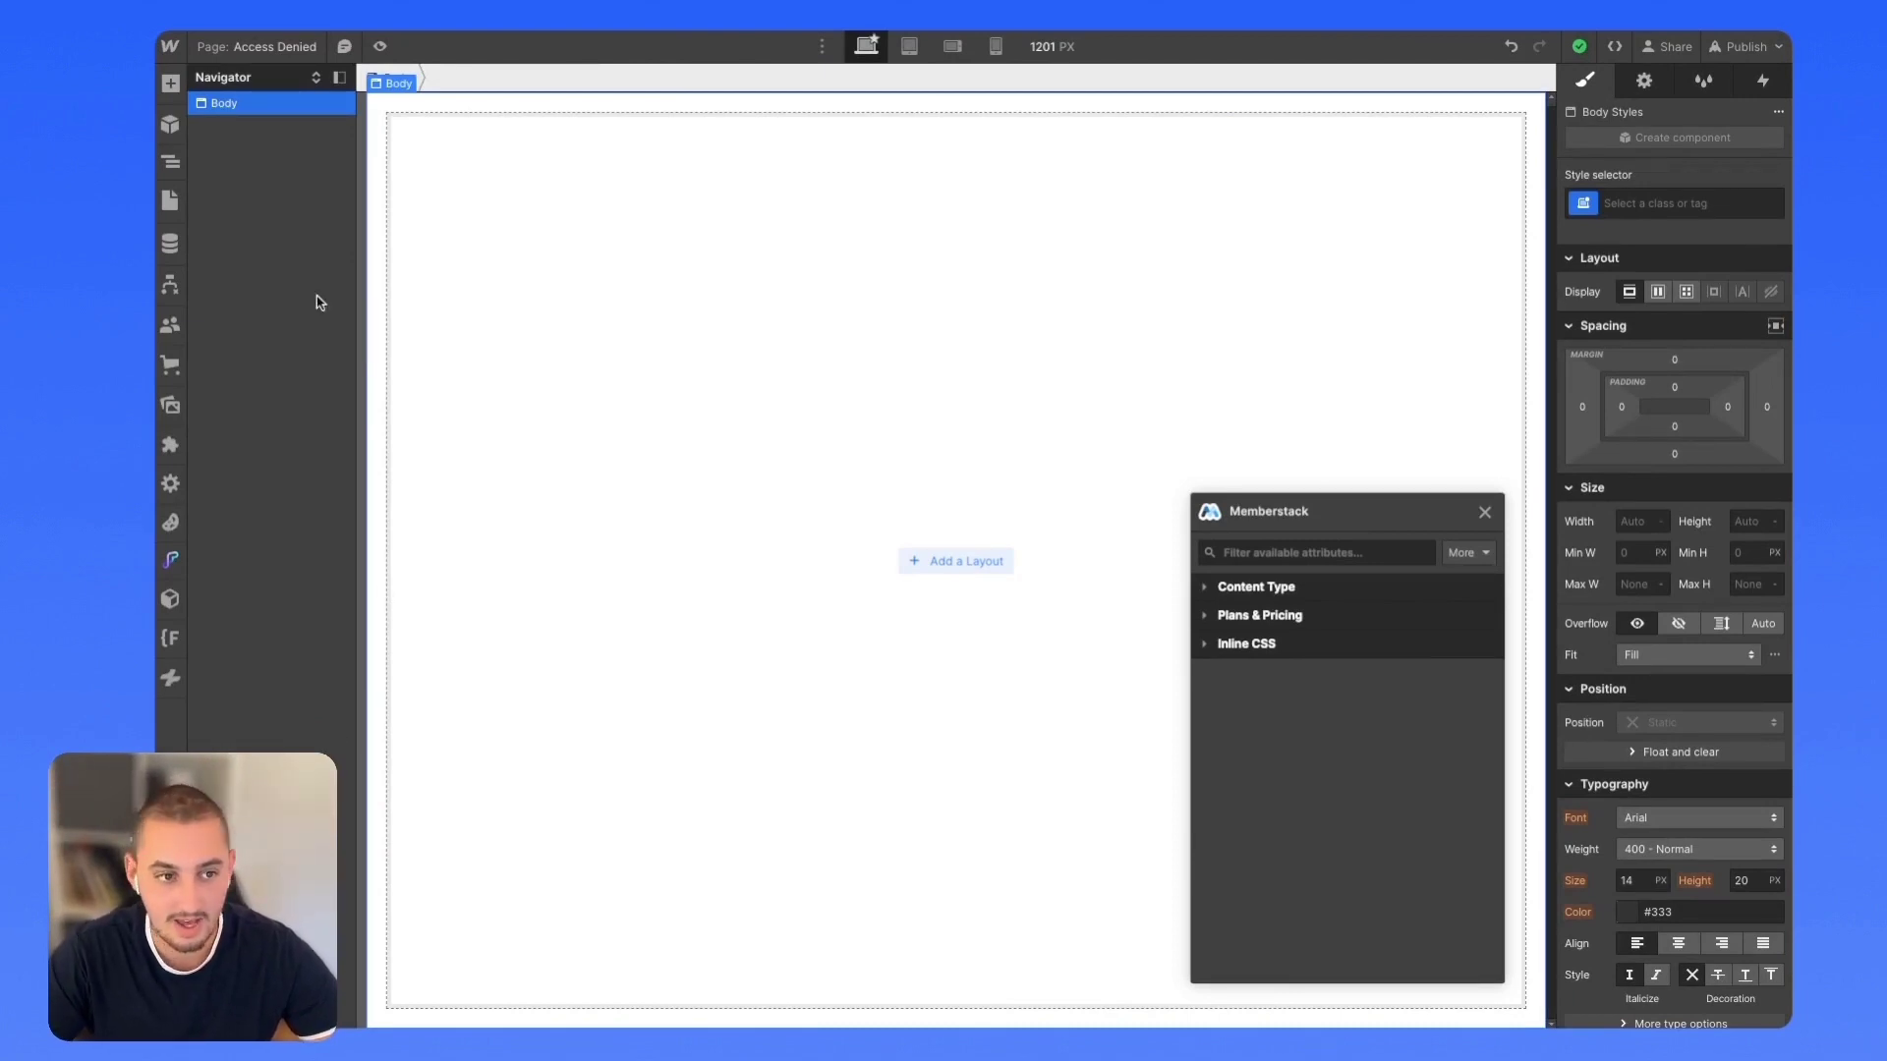
Step: Switch the Webflow Designer from Access Denied to the Success Paid page
{"action": "left_click", "coordinate": [171, 201]}
{"action": "left_click", "coordinate": [272, 268]}
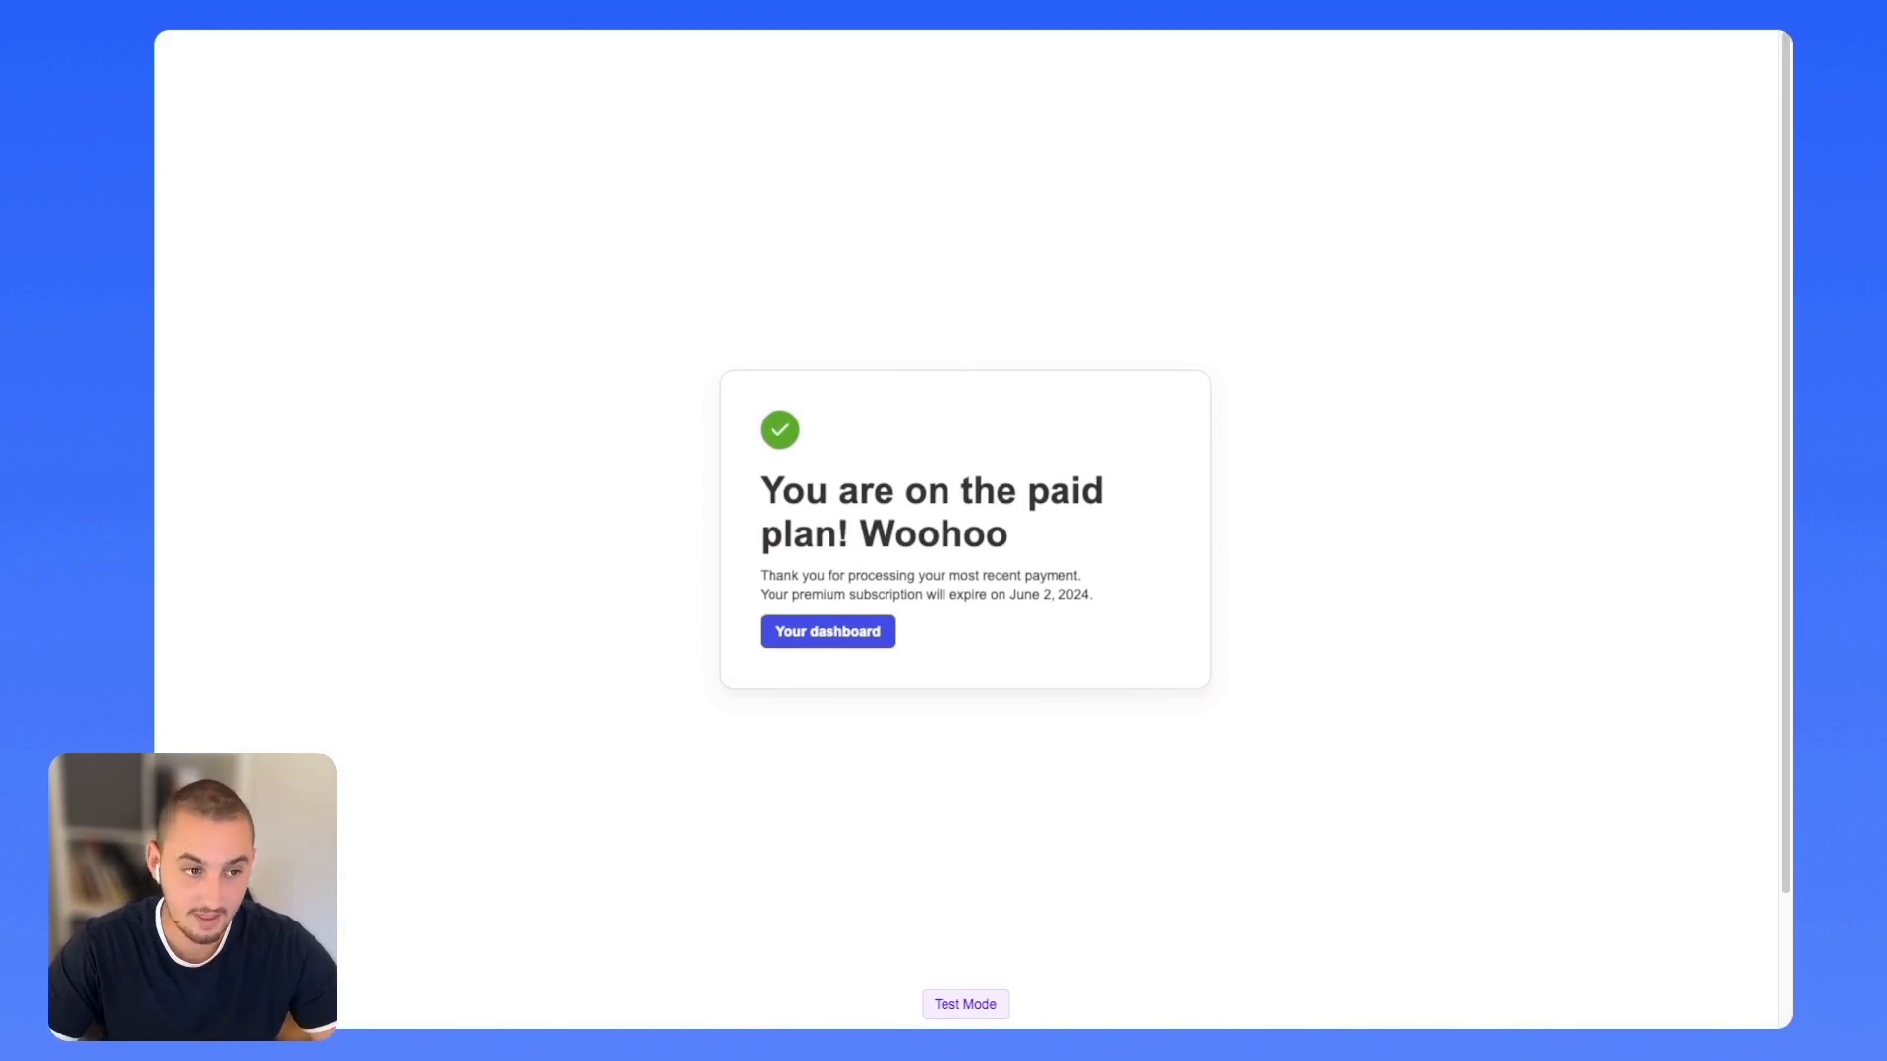
Step: Back in the Webflow Designer, open the empty Access Denied page for editing
{"action": "key", "text": "ctrl+Tab"}
{"action": "left_click", "coordinate": [170, 200]}
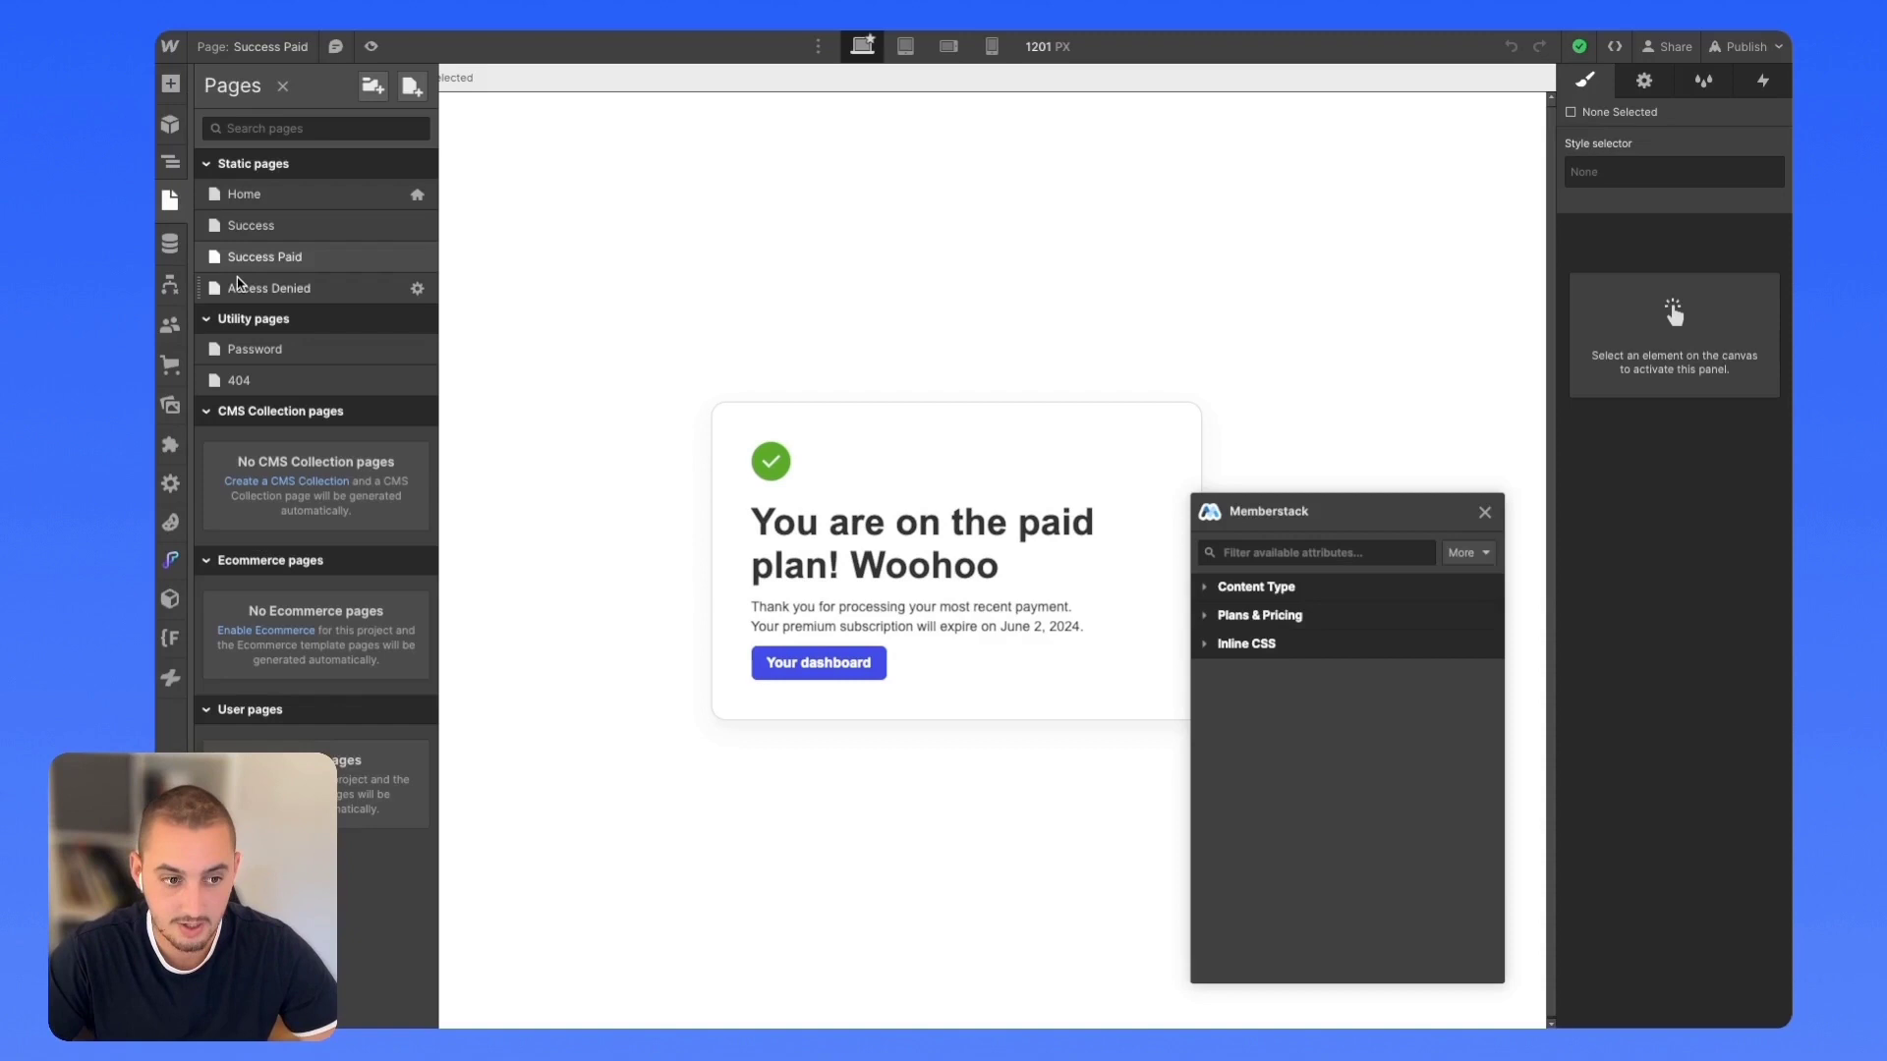
{"action": "left_click", "coordinate": [287, 286]}
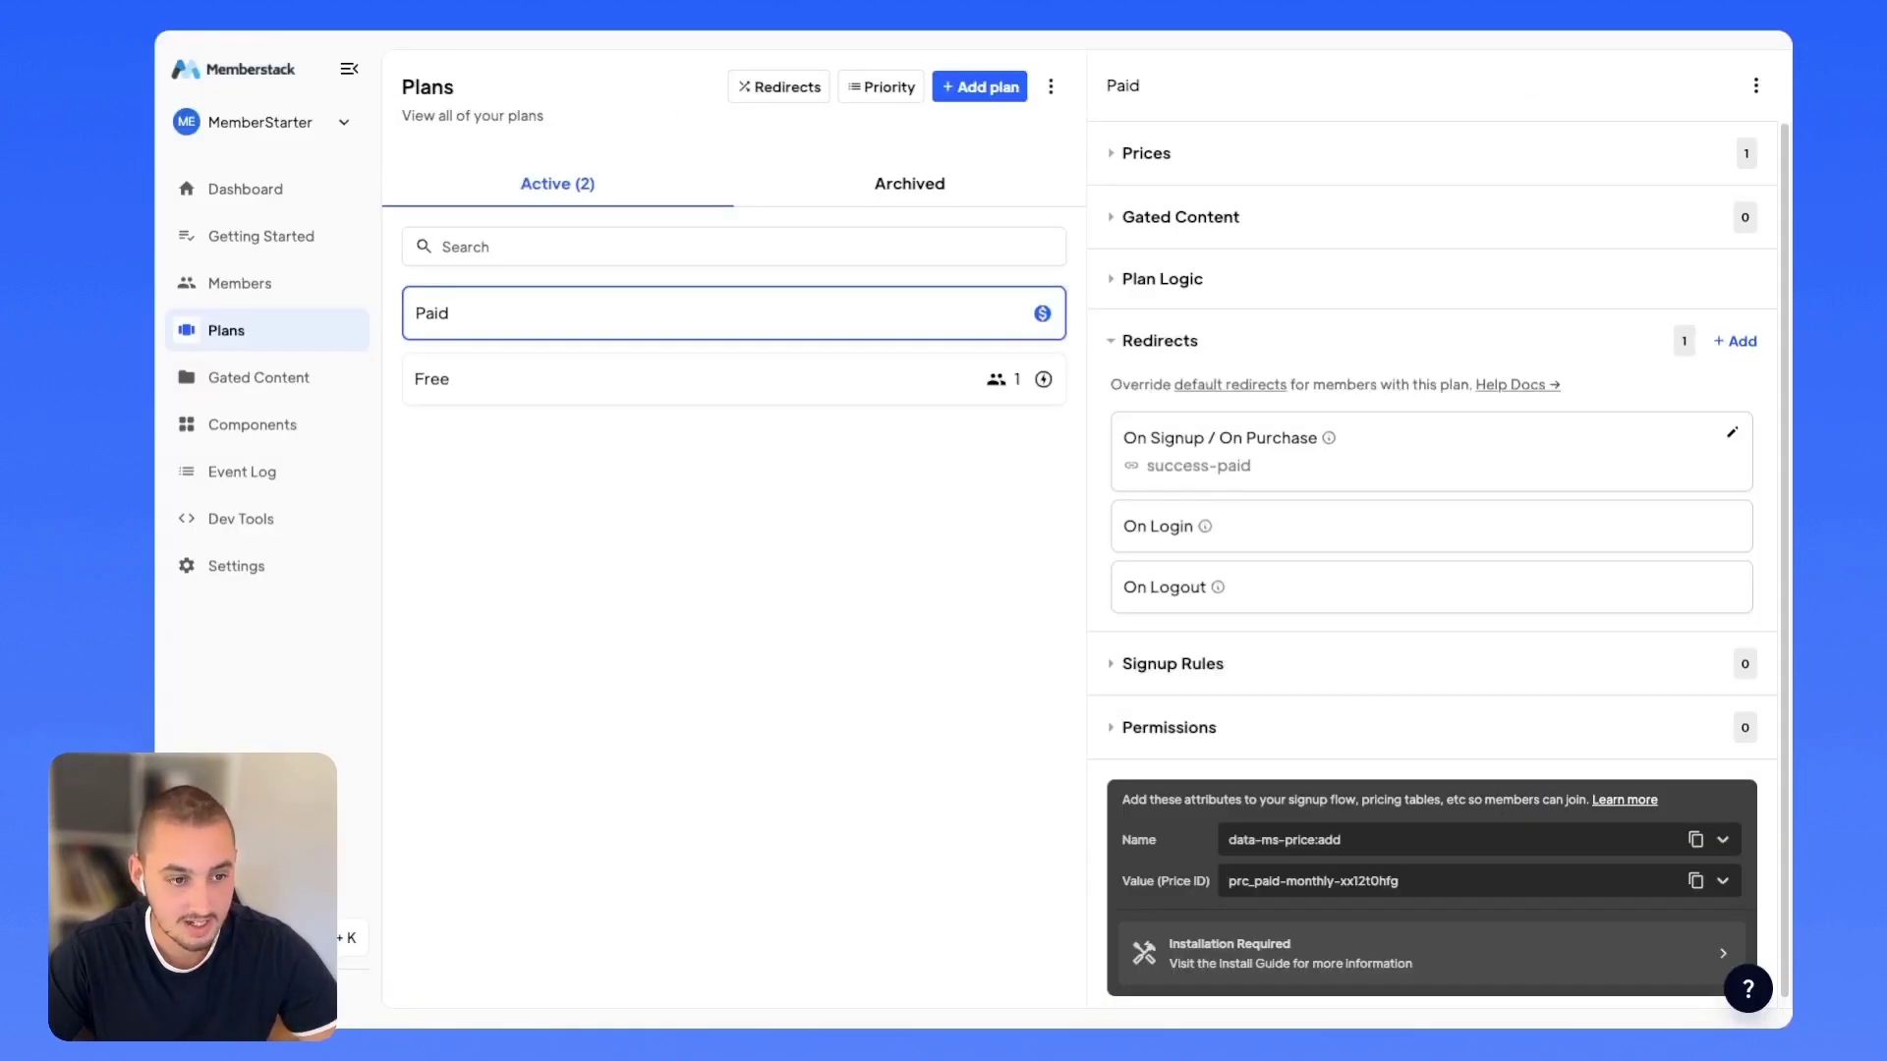
Step: Copy the Access Denied Page component from Memberstack's Paywall-filtered component library
{"action": "left_click", "coordinate": [260, 440]}
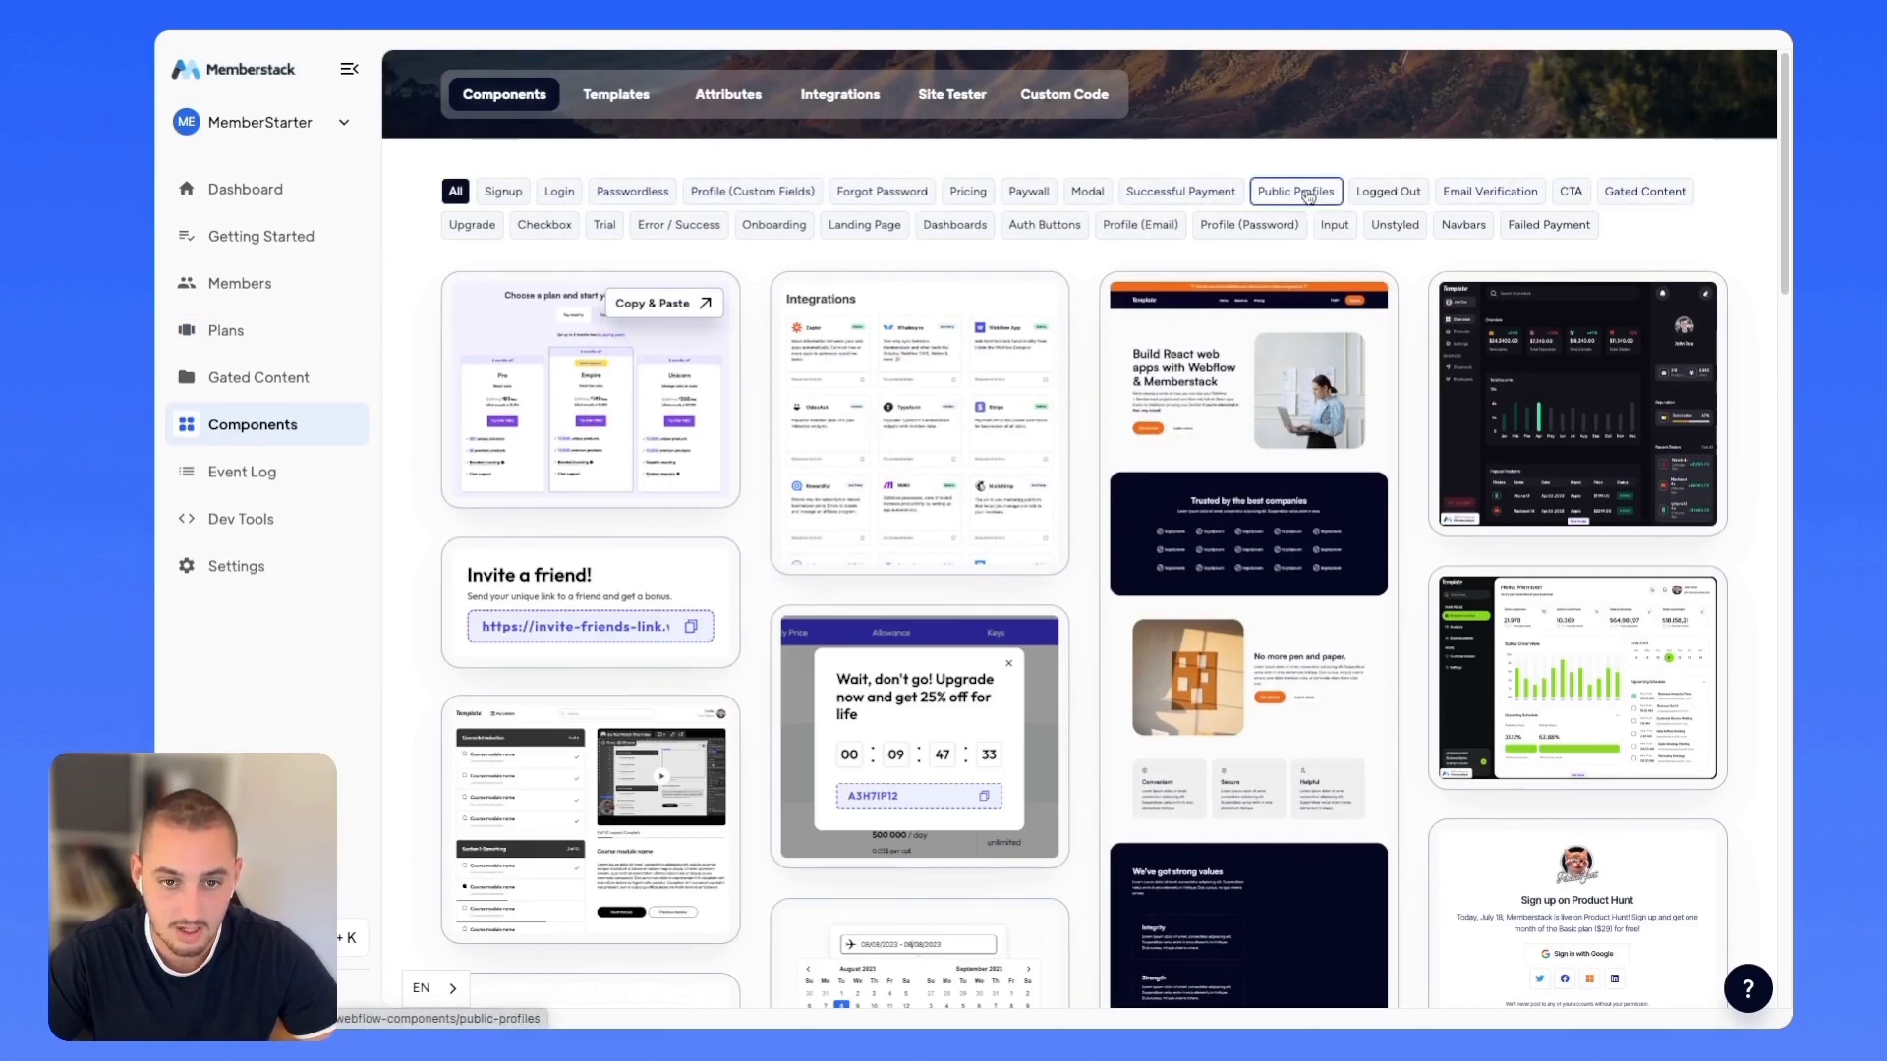
{"action": "left_click", "coordinate": [1022, 194]}
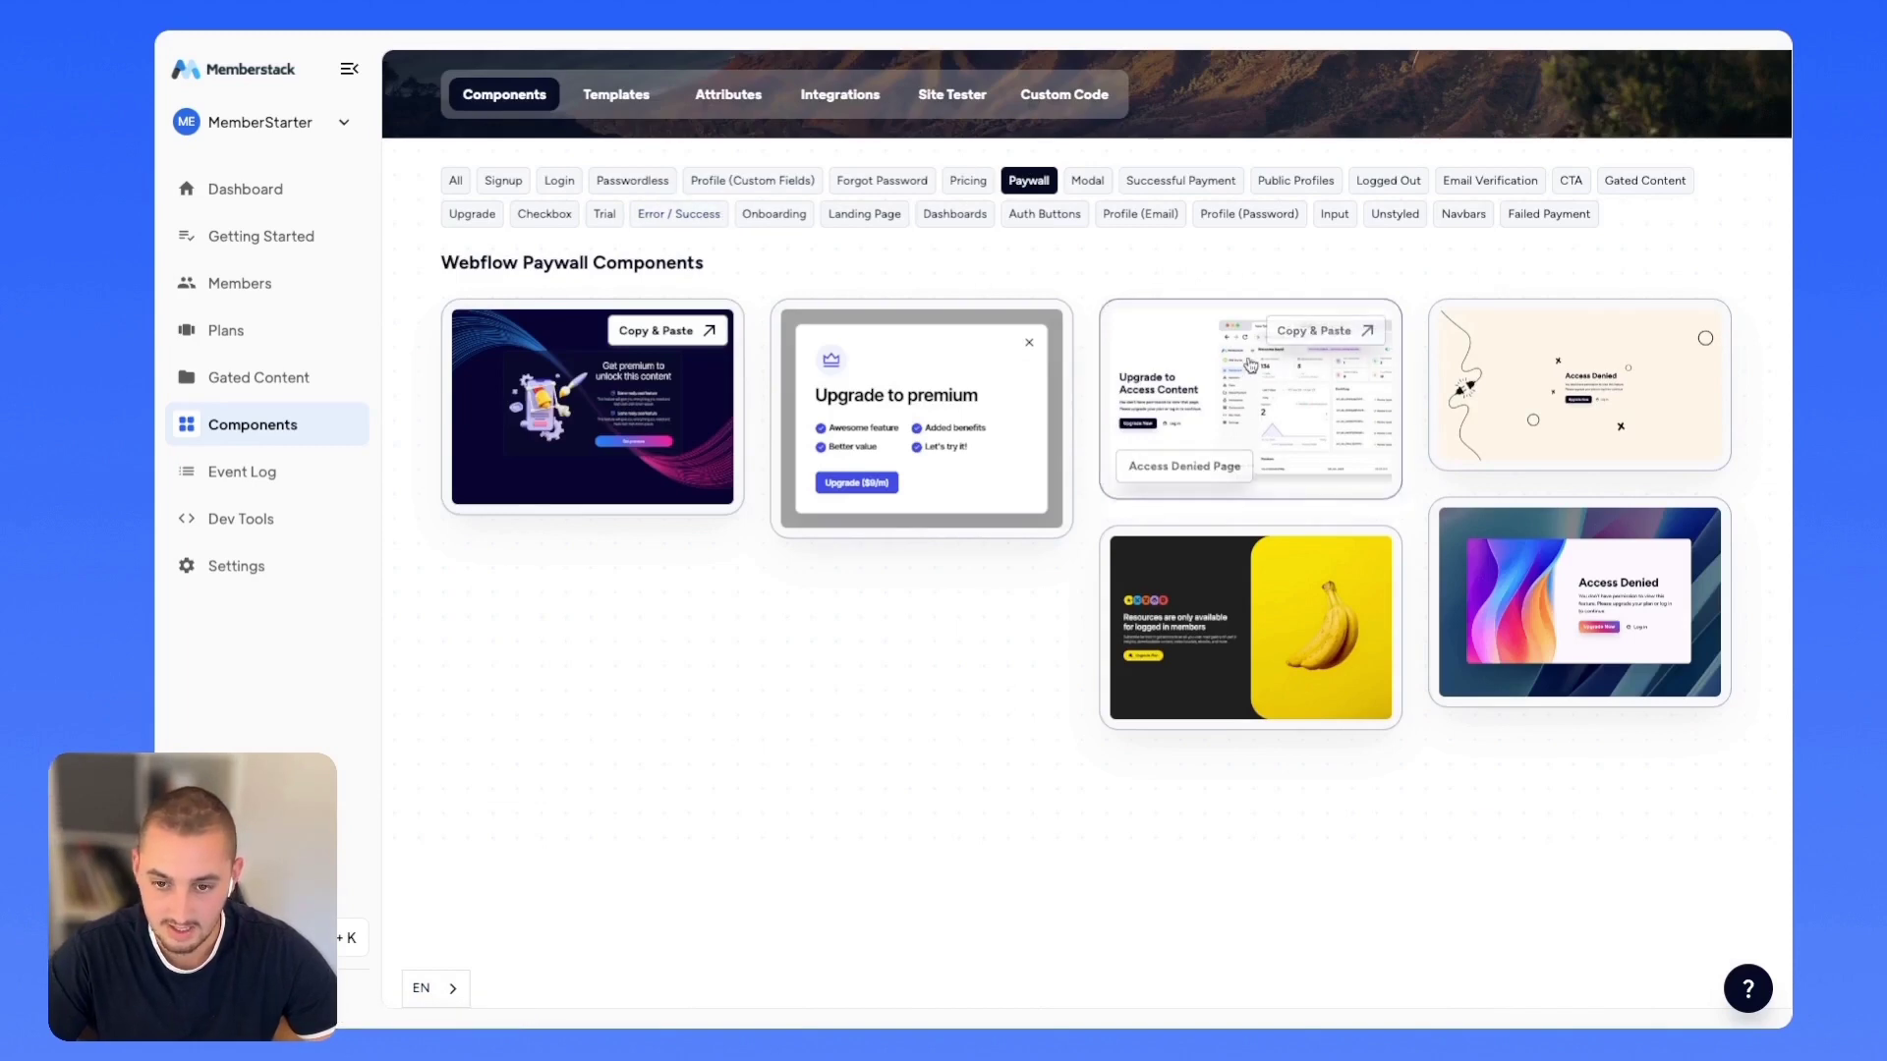
{"action": "left_click", "coordinate": [1172, 399]}
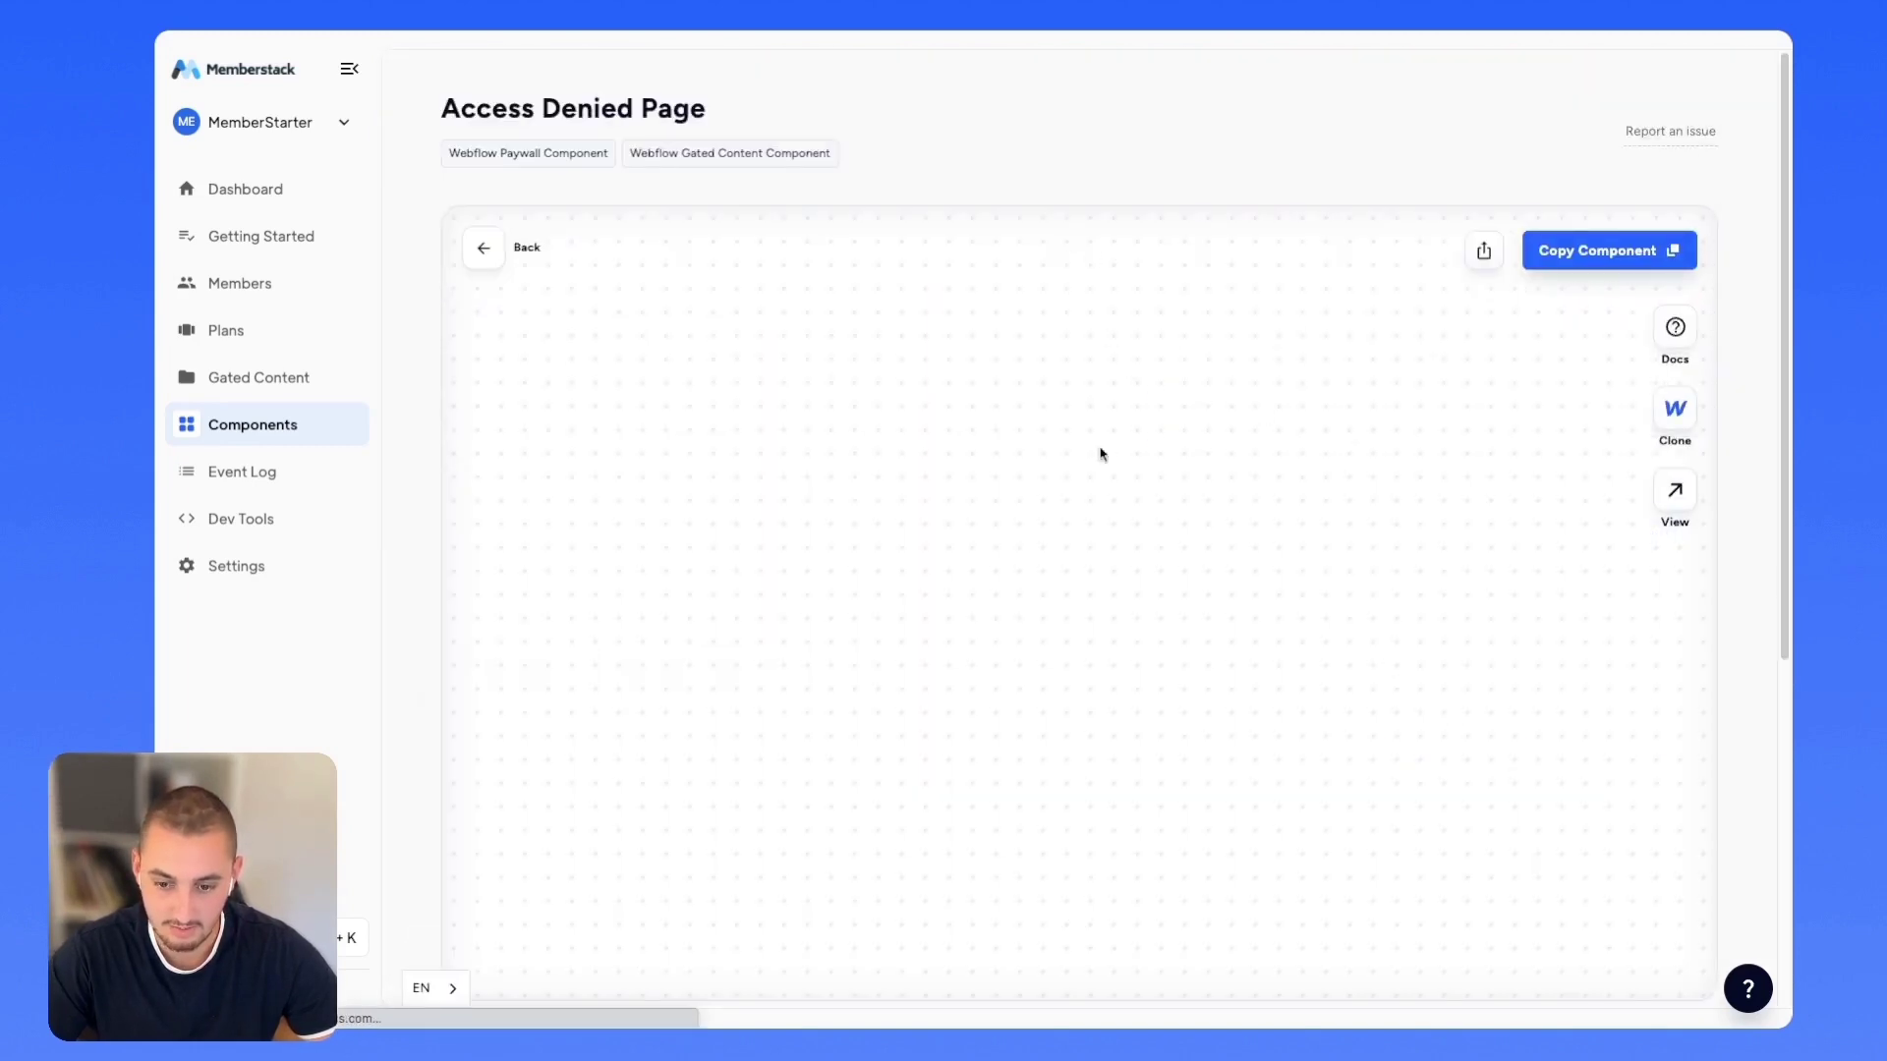
{"action": "left_click", "coordinate": [1592, 253]}
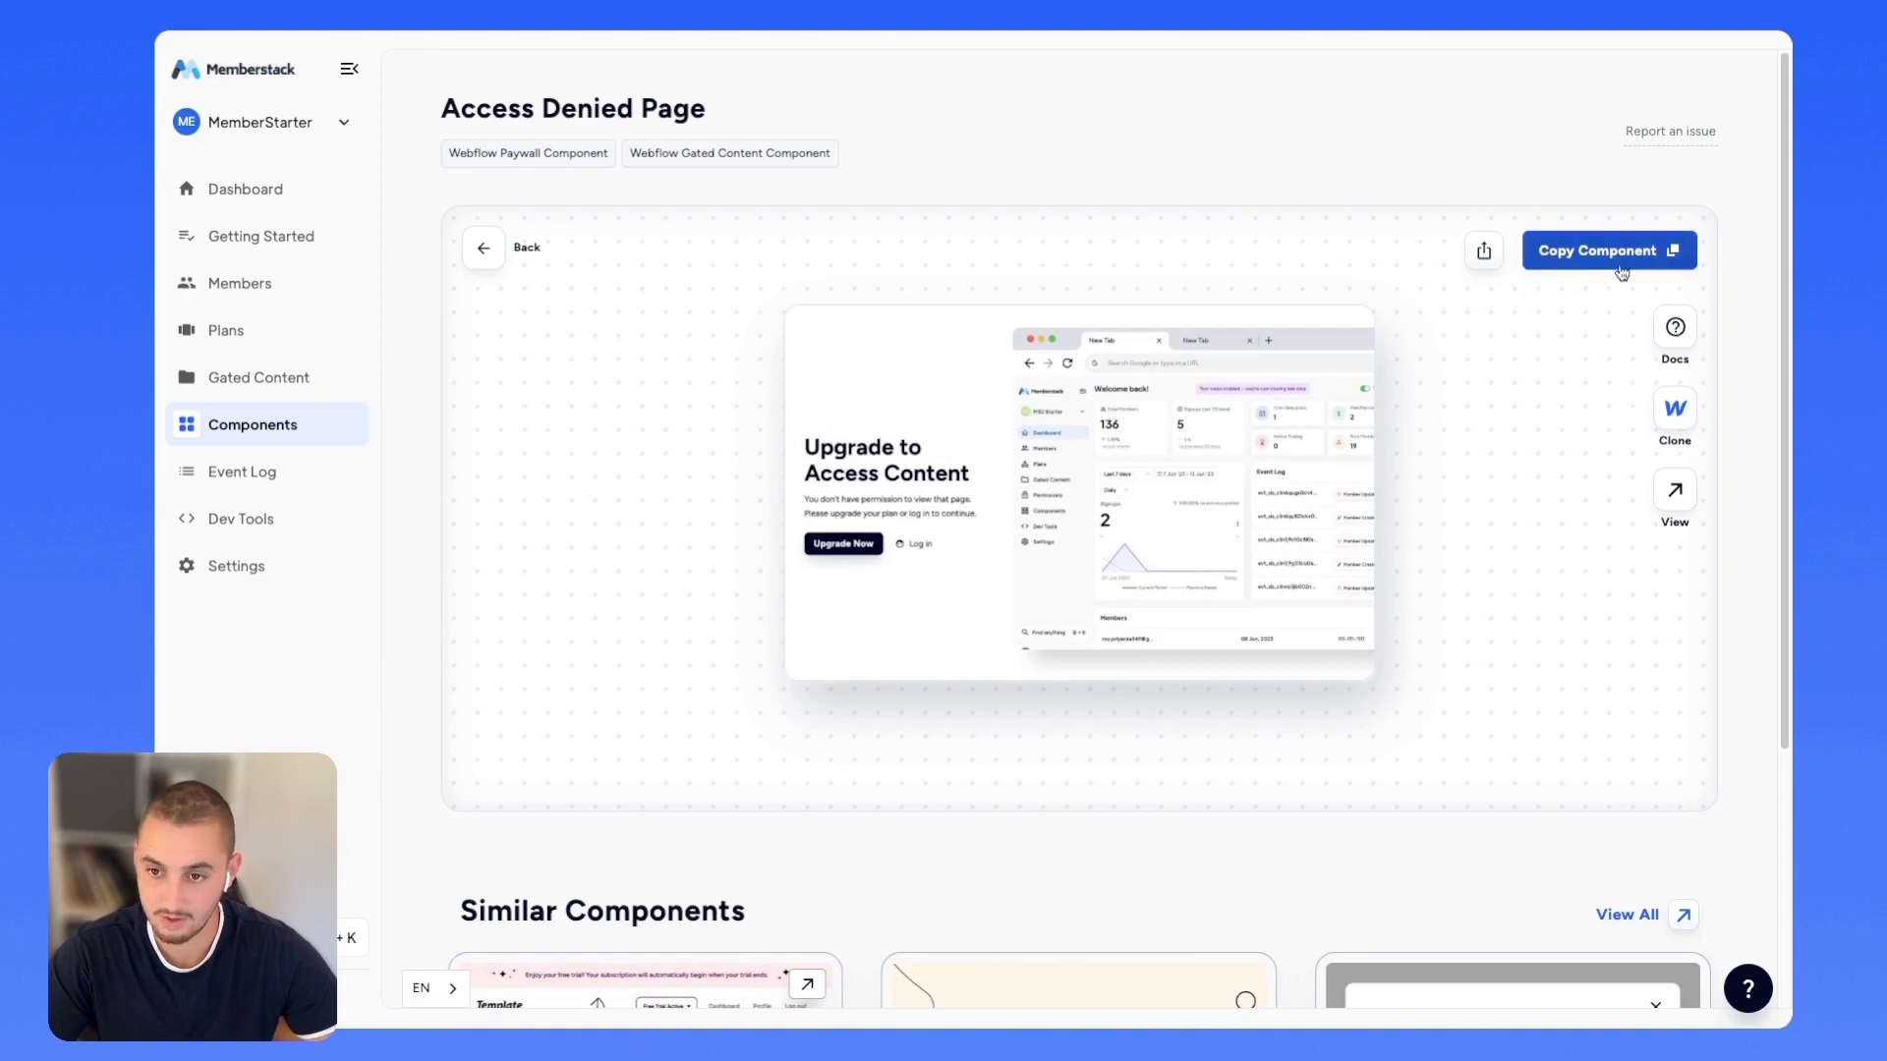
{"action": "key", "text": "ctrl+Tab"}
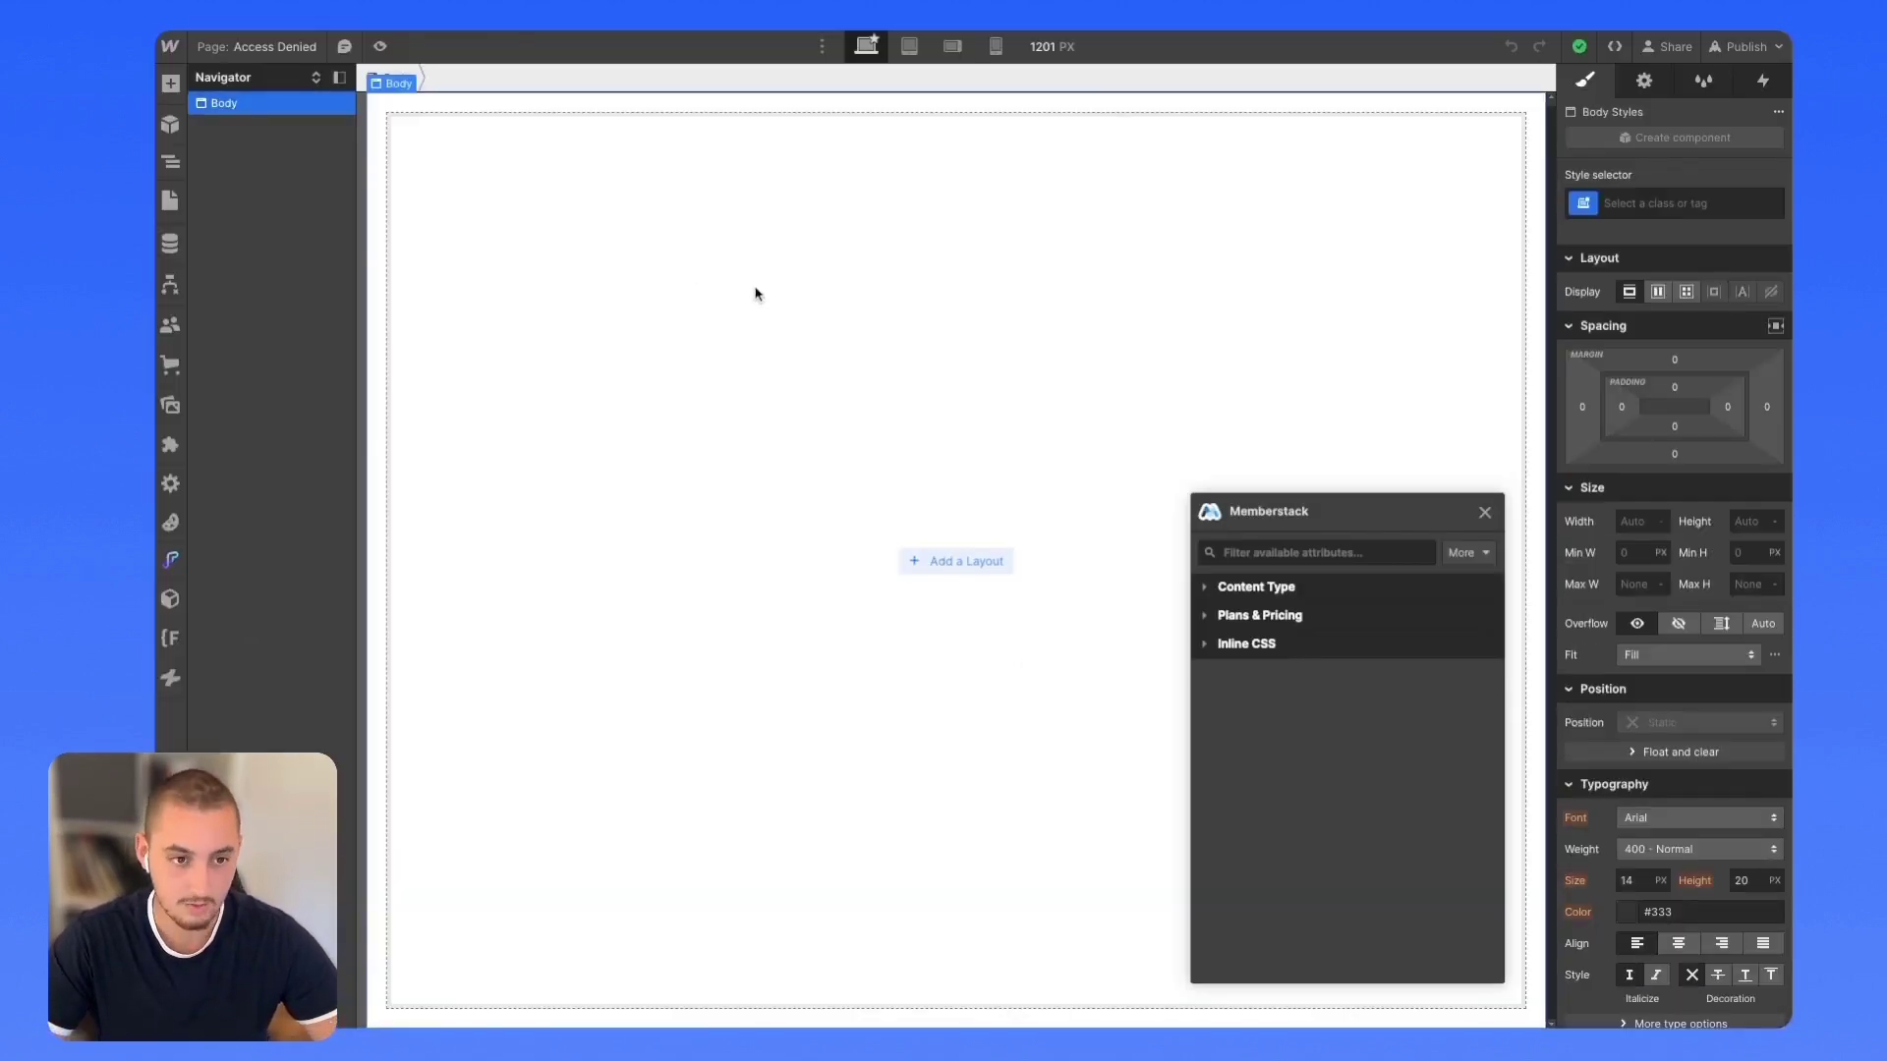
Step: Paste the 'Upgrade to Access Content' section onto Access Denied and publish to selected domains
{"action": "key", "text": "ctrl+v"}
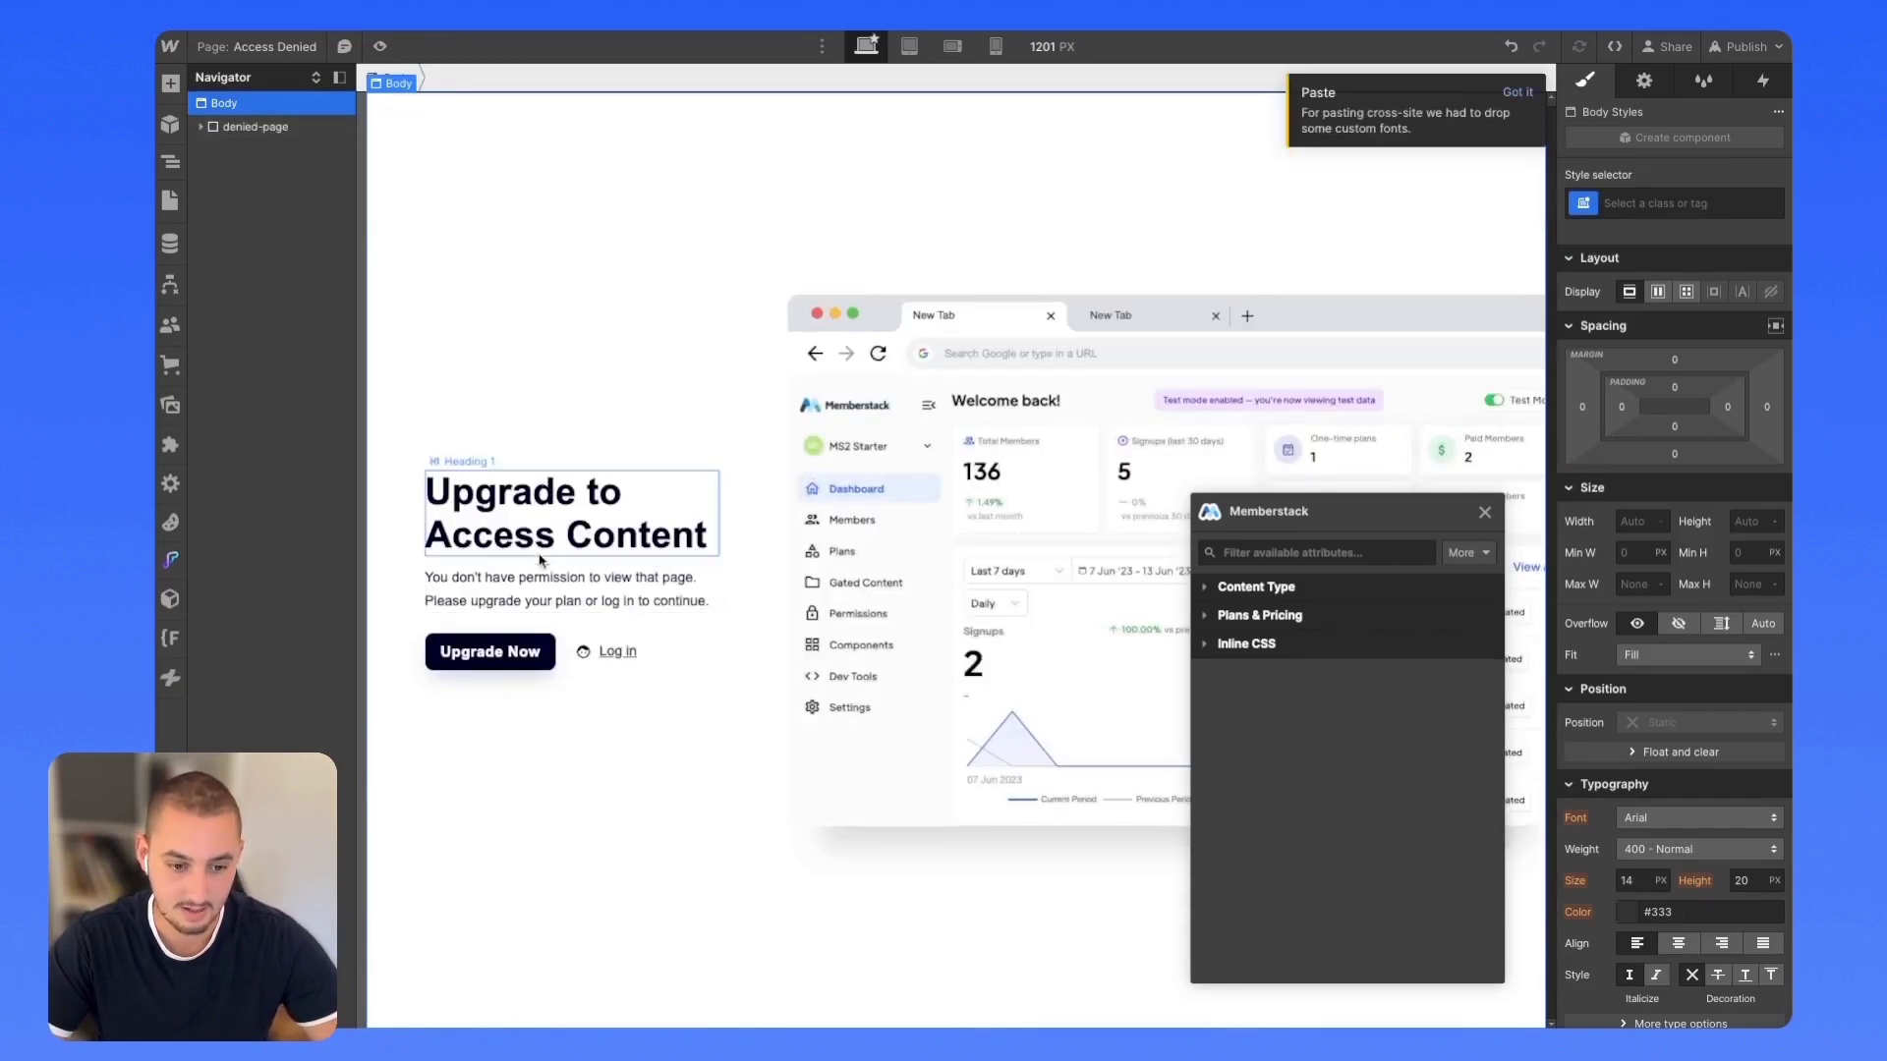
{"action": "left_click", "coordinate": [1744, 46]}
{"action": "left_click", "coordinate": [1647, 341]}
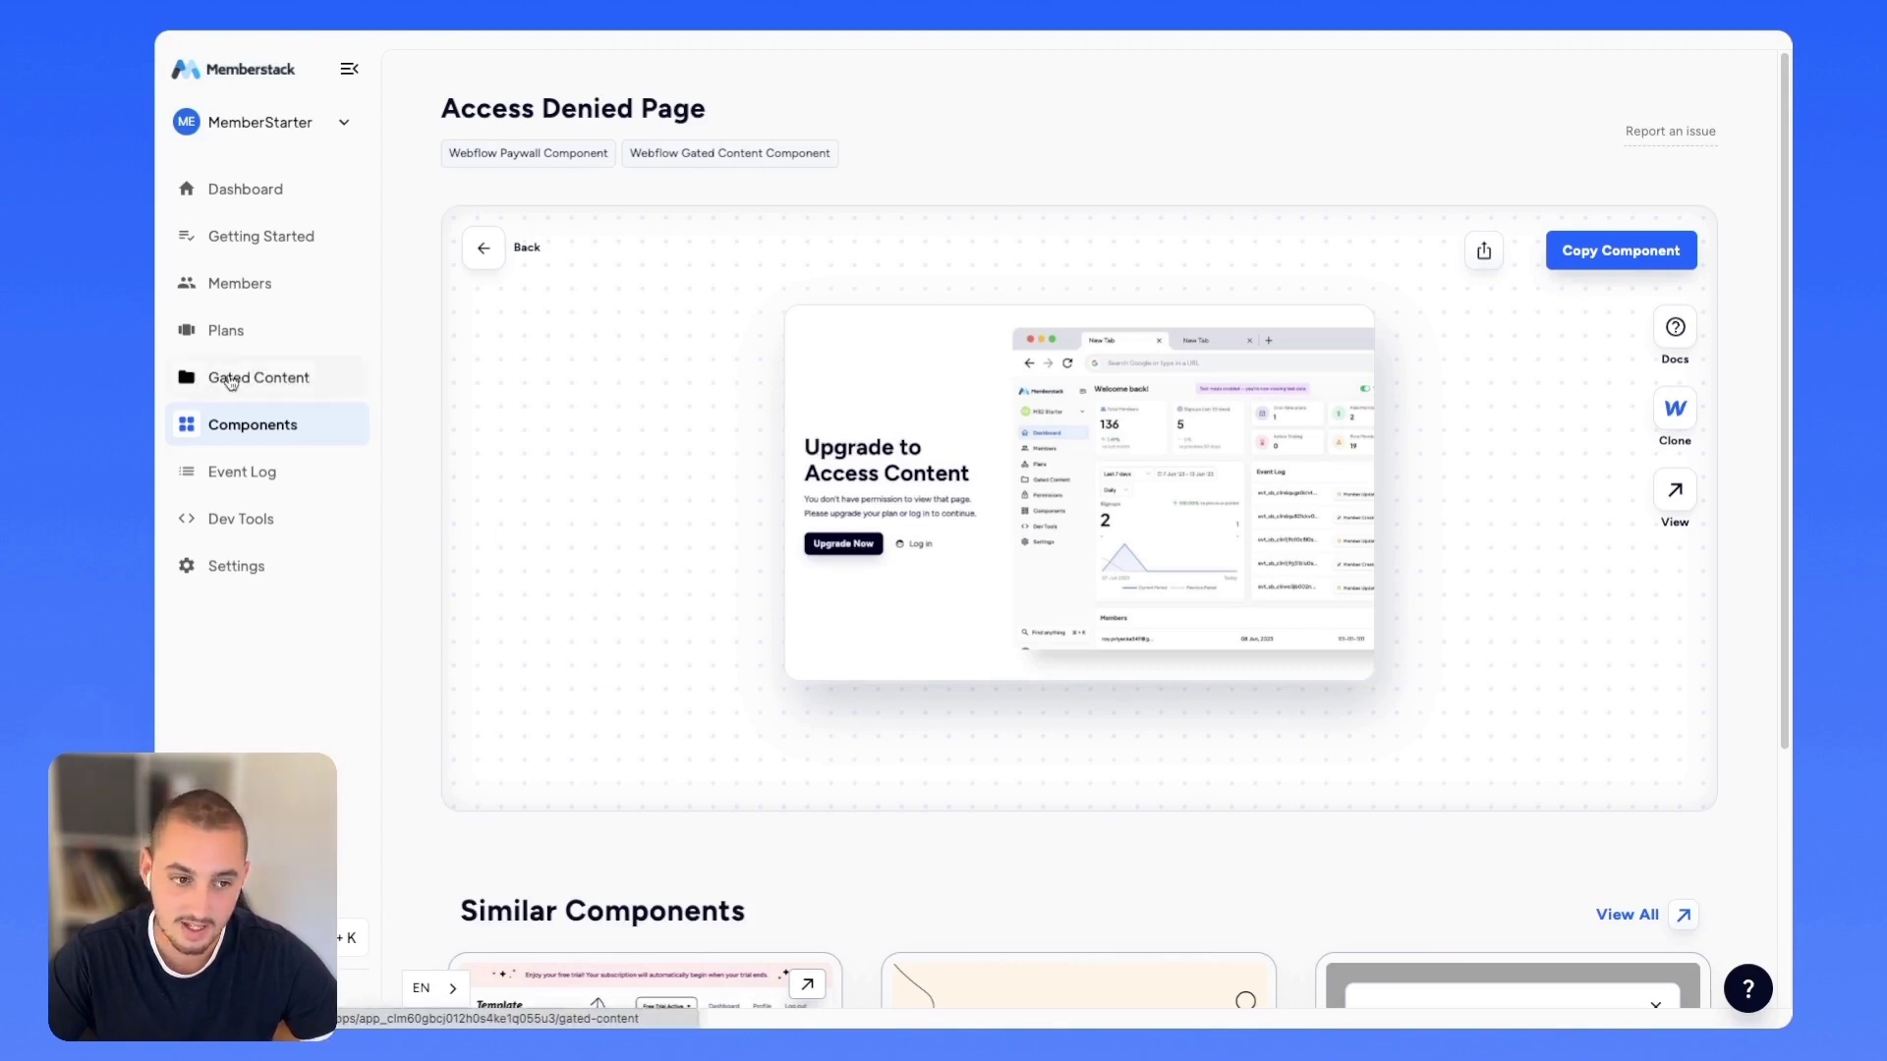
Step: Create a gated content rule named 'Paid Only' granting access to the Paid plan
{"action": "left_click", "coordinate": [228, 381]}
{"action": "left_click", "coordinate": [604, 567]}
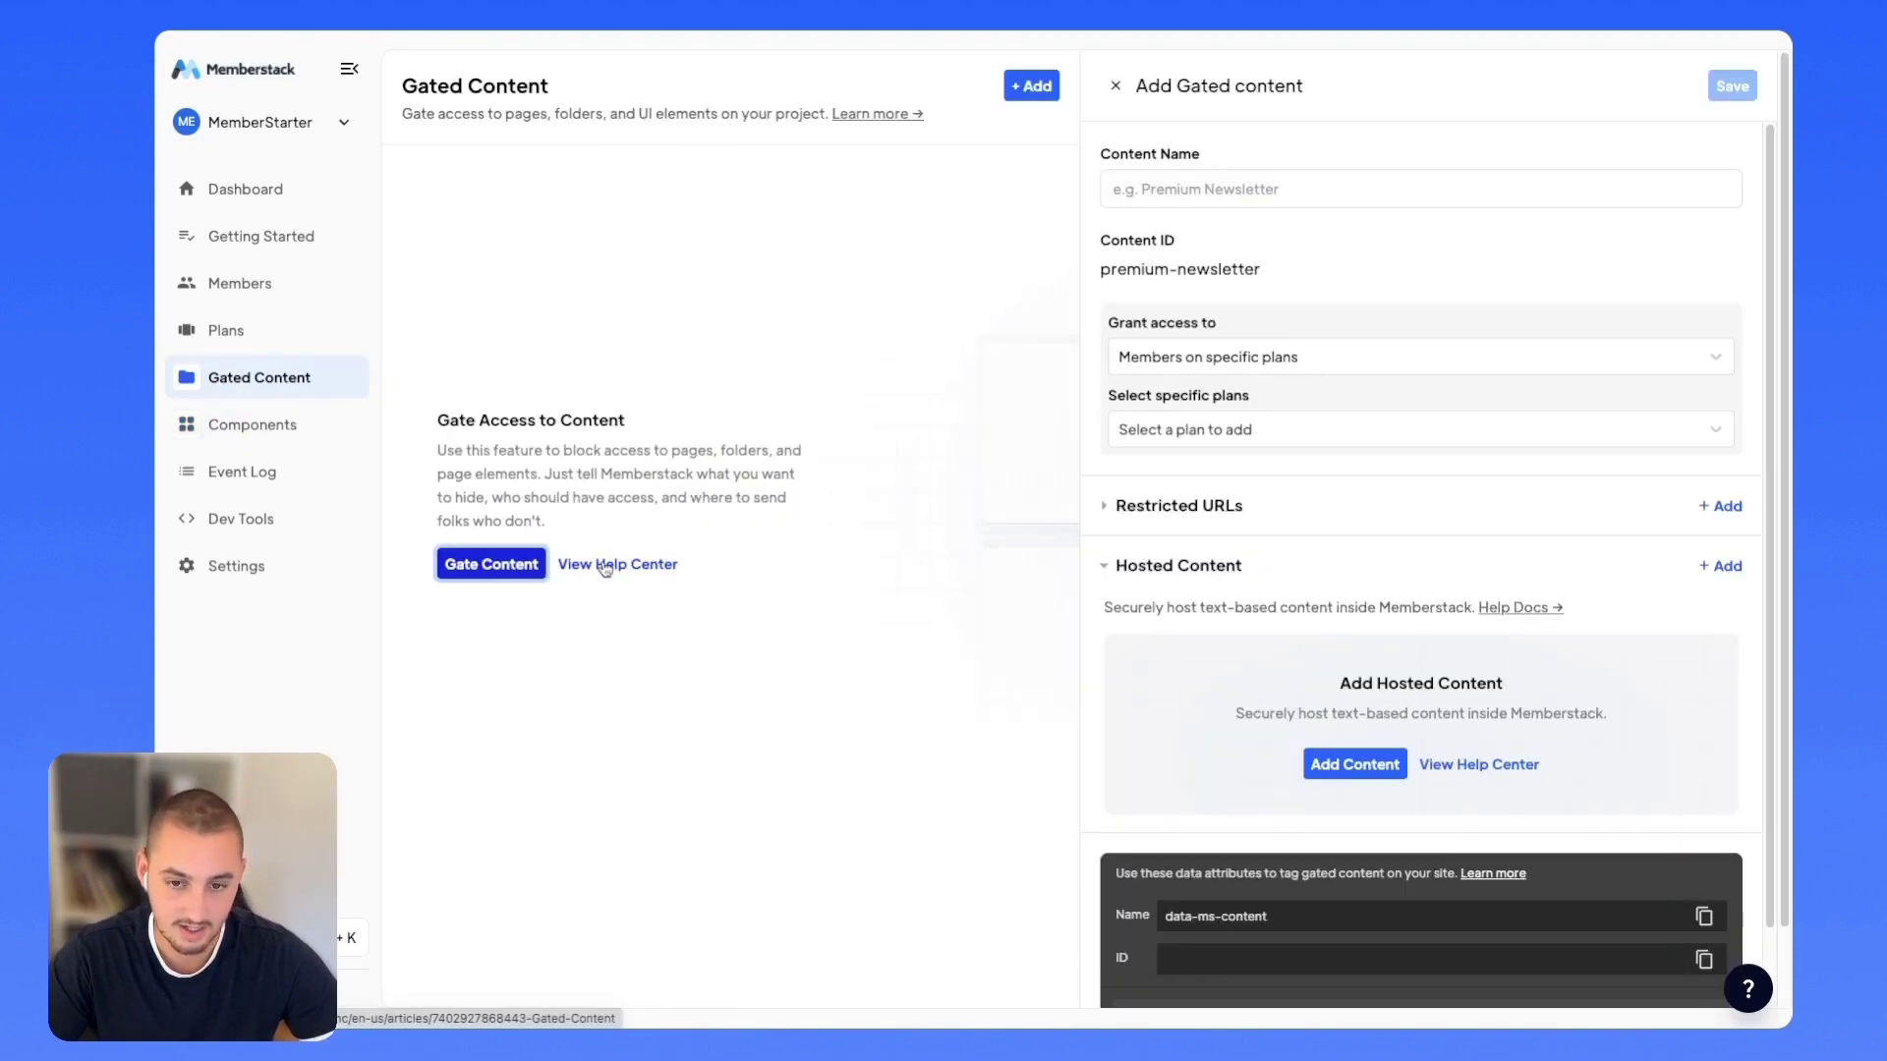
{"action": "type", "text": "Paid Only"}
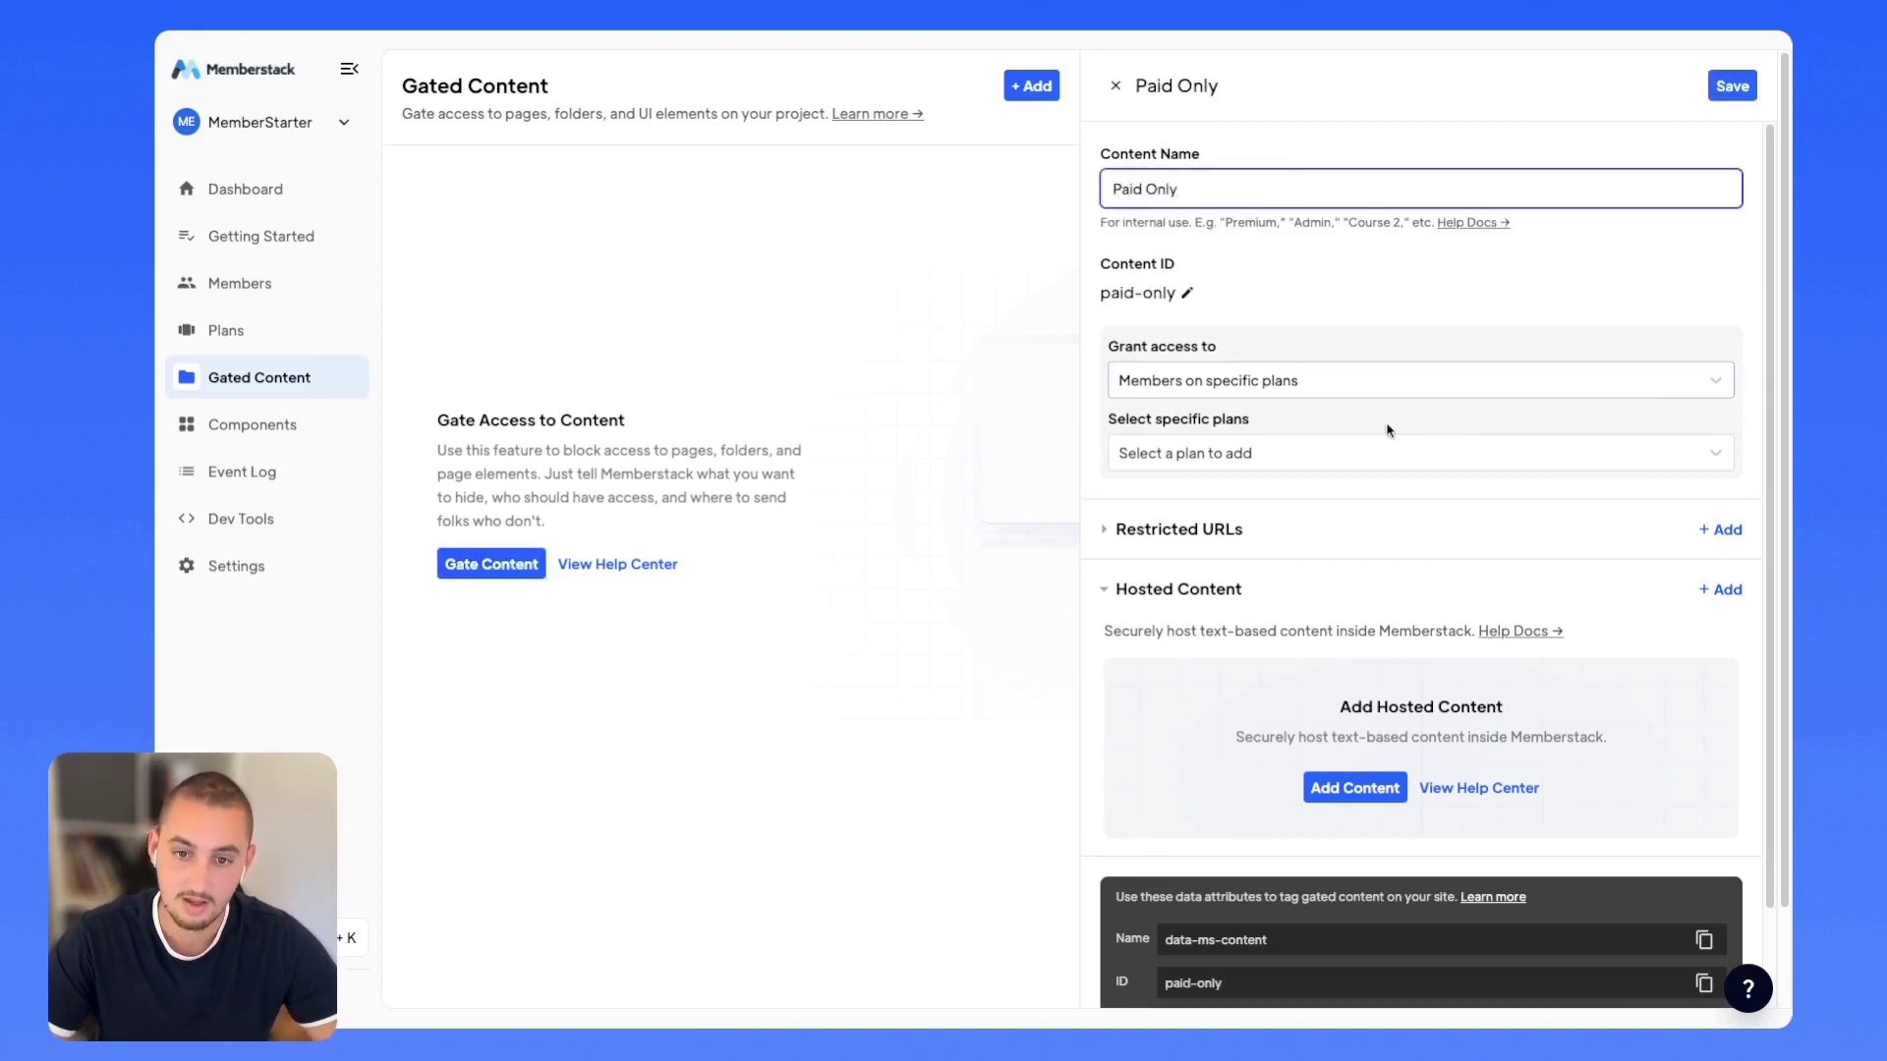
{"action": "left_click", "coordinate": [1254, 385]}
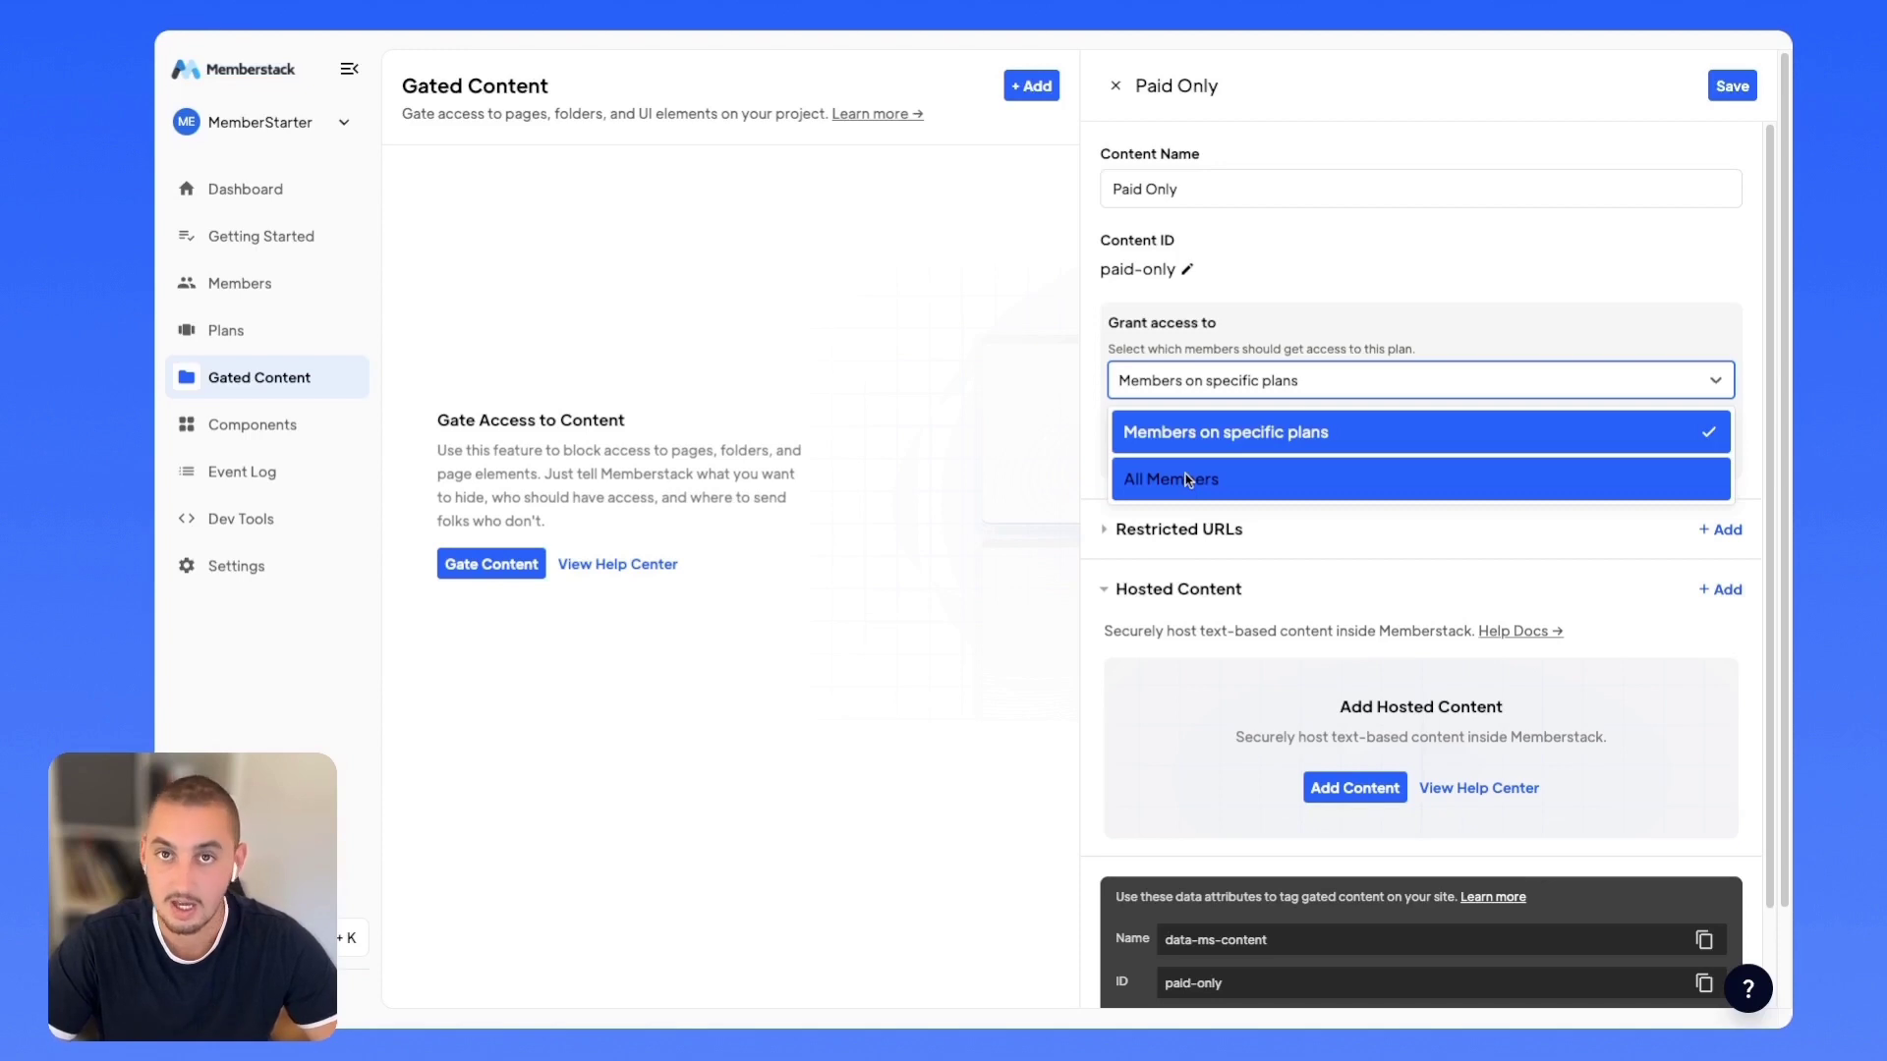
{"action": "left_click", "coordinate": [1190, 383]}
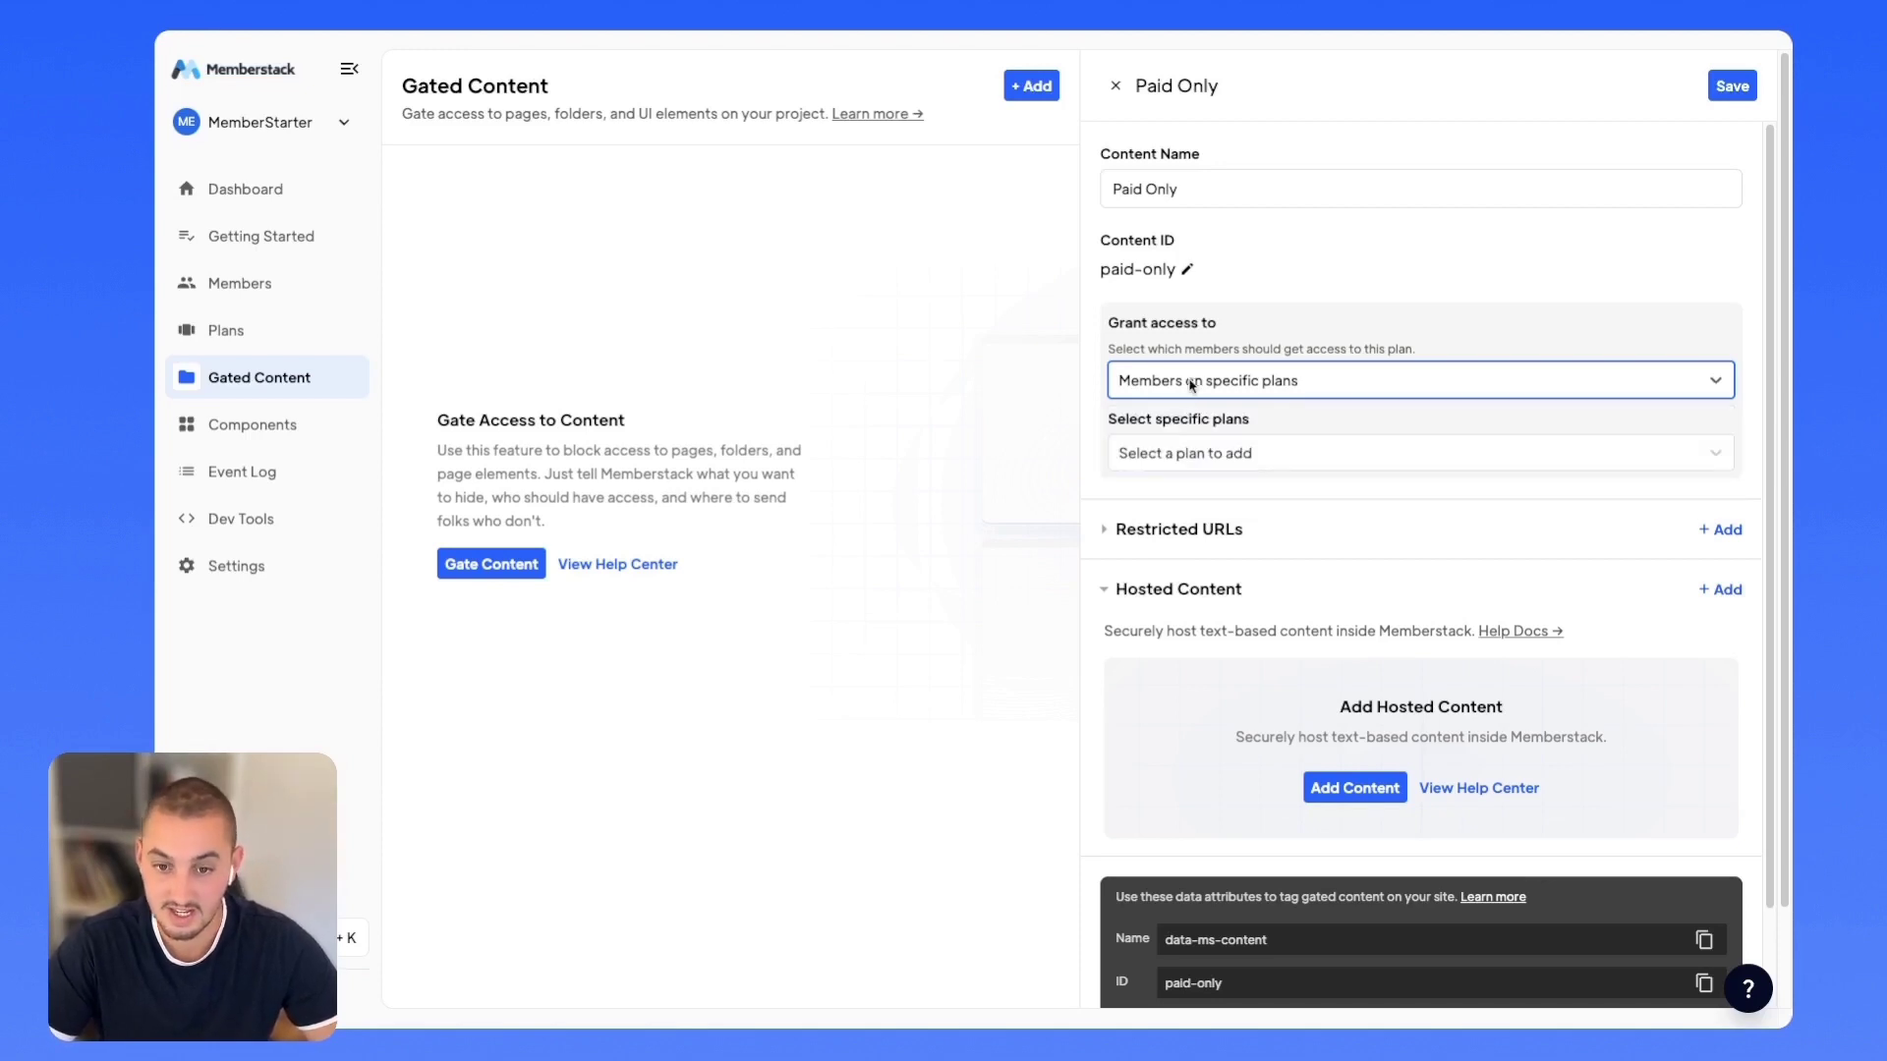
{"action": "left_click", "coordinate": [1193, 455]}
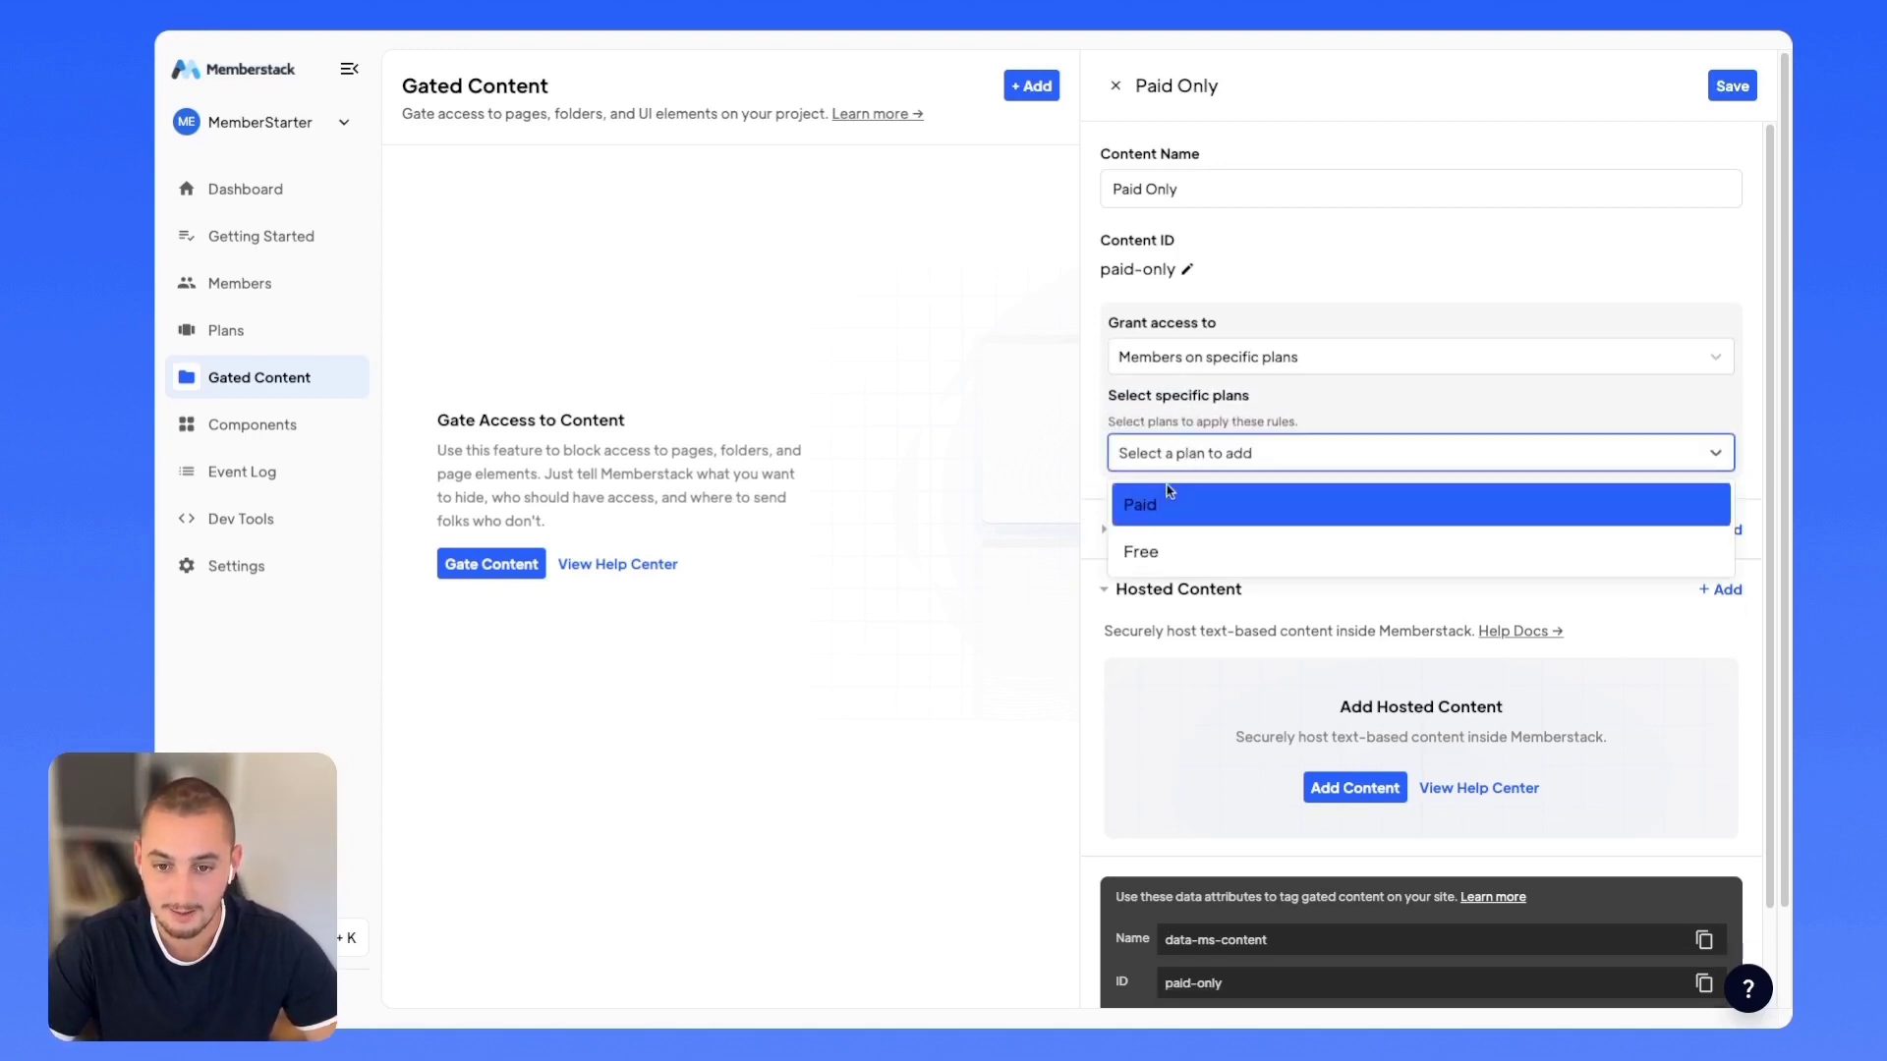
{"action": "left_click", "coordinate": [1170, 503]}
{"action": "left_click", "coordinate": [1211, 413]}
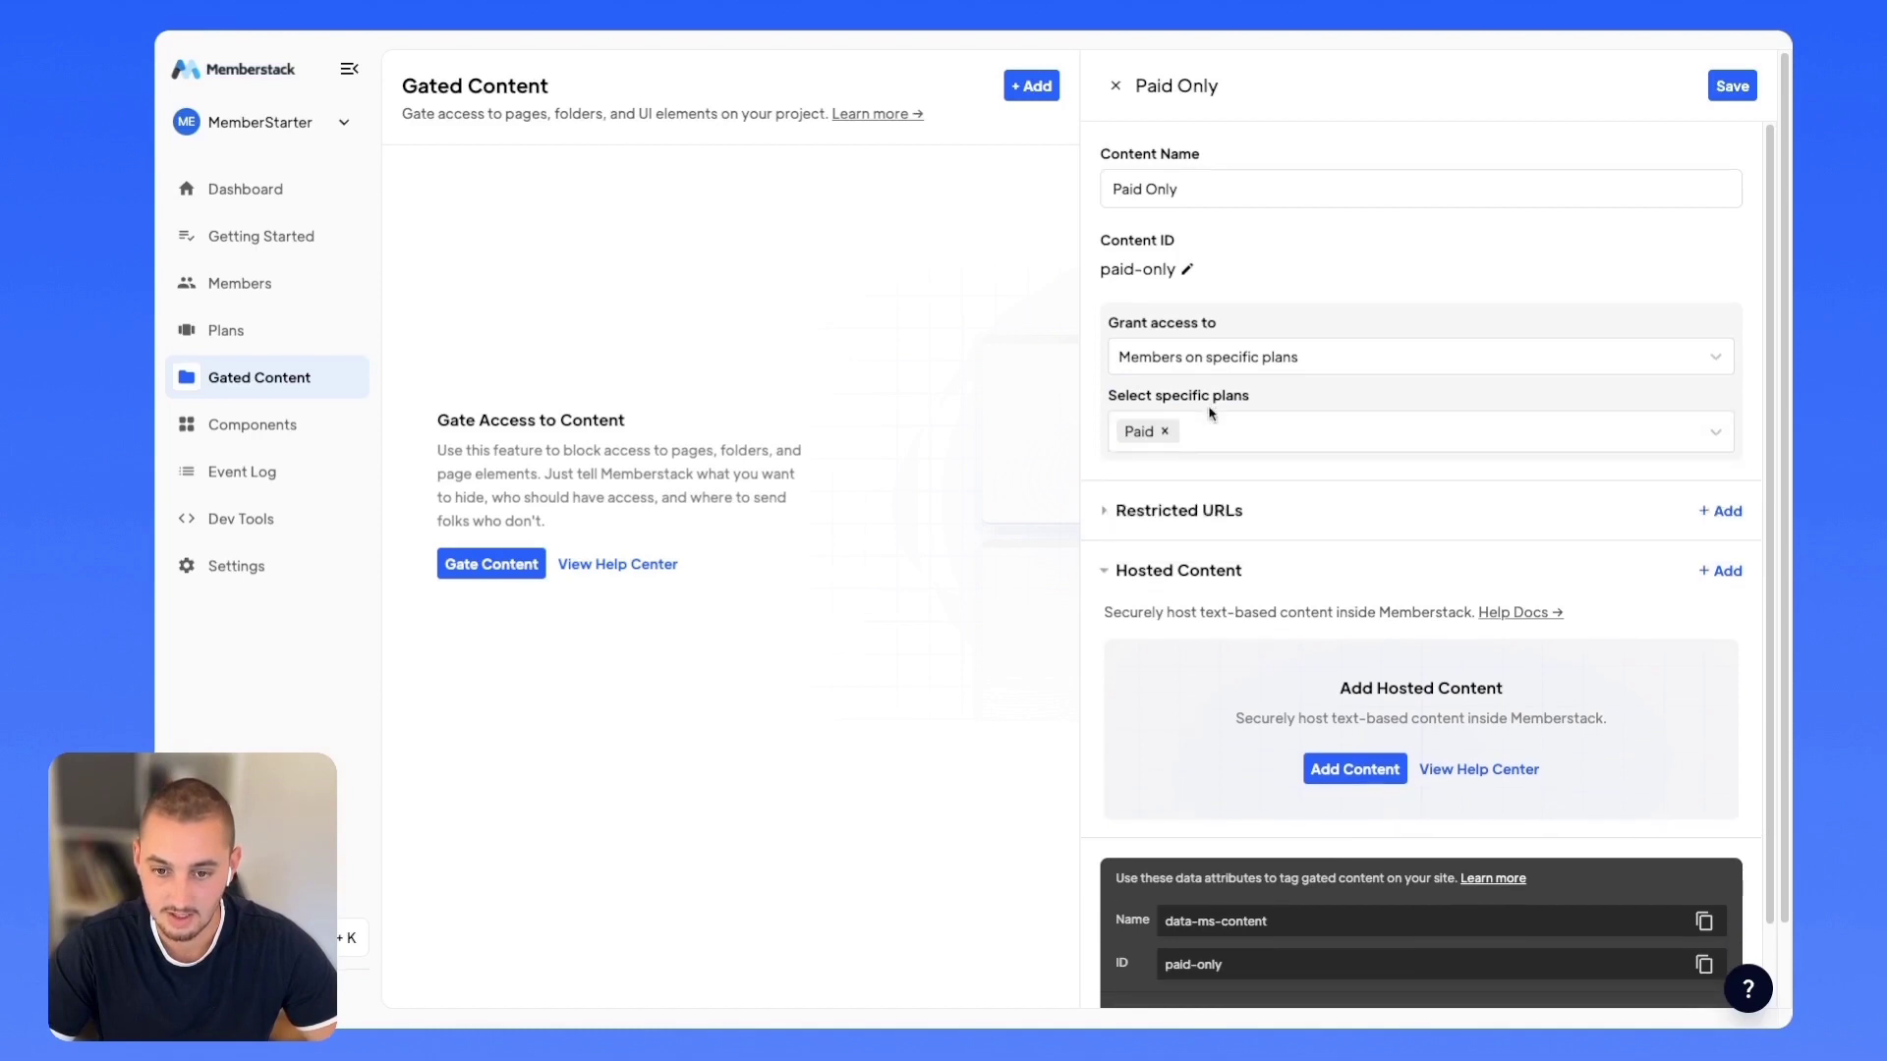
Step: Add a restricted URL entry and check the Success Paid page's settings in Webflow
{"action": "left_click", "coordinate": [1176, 513]}
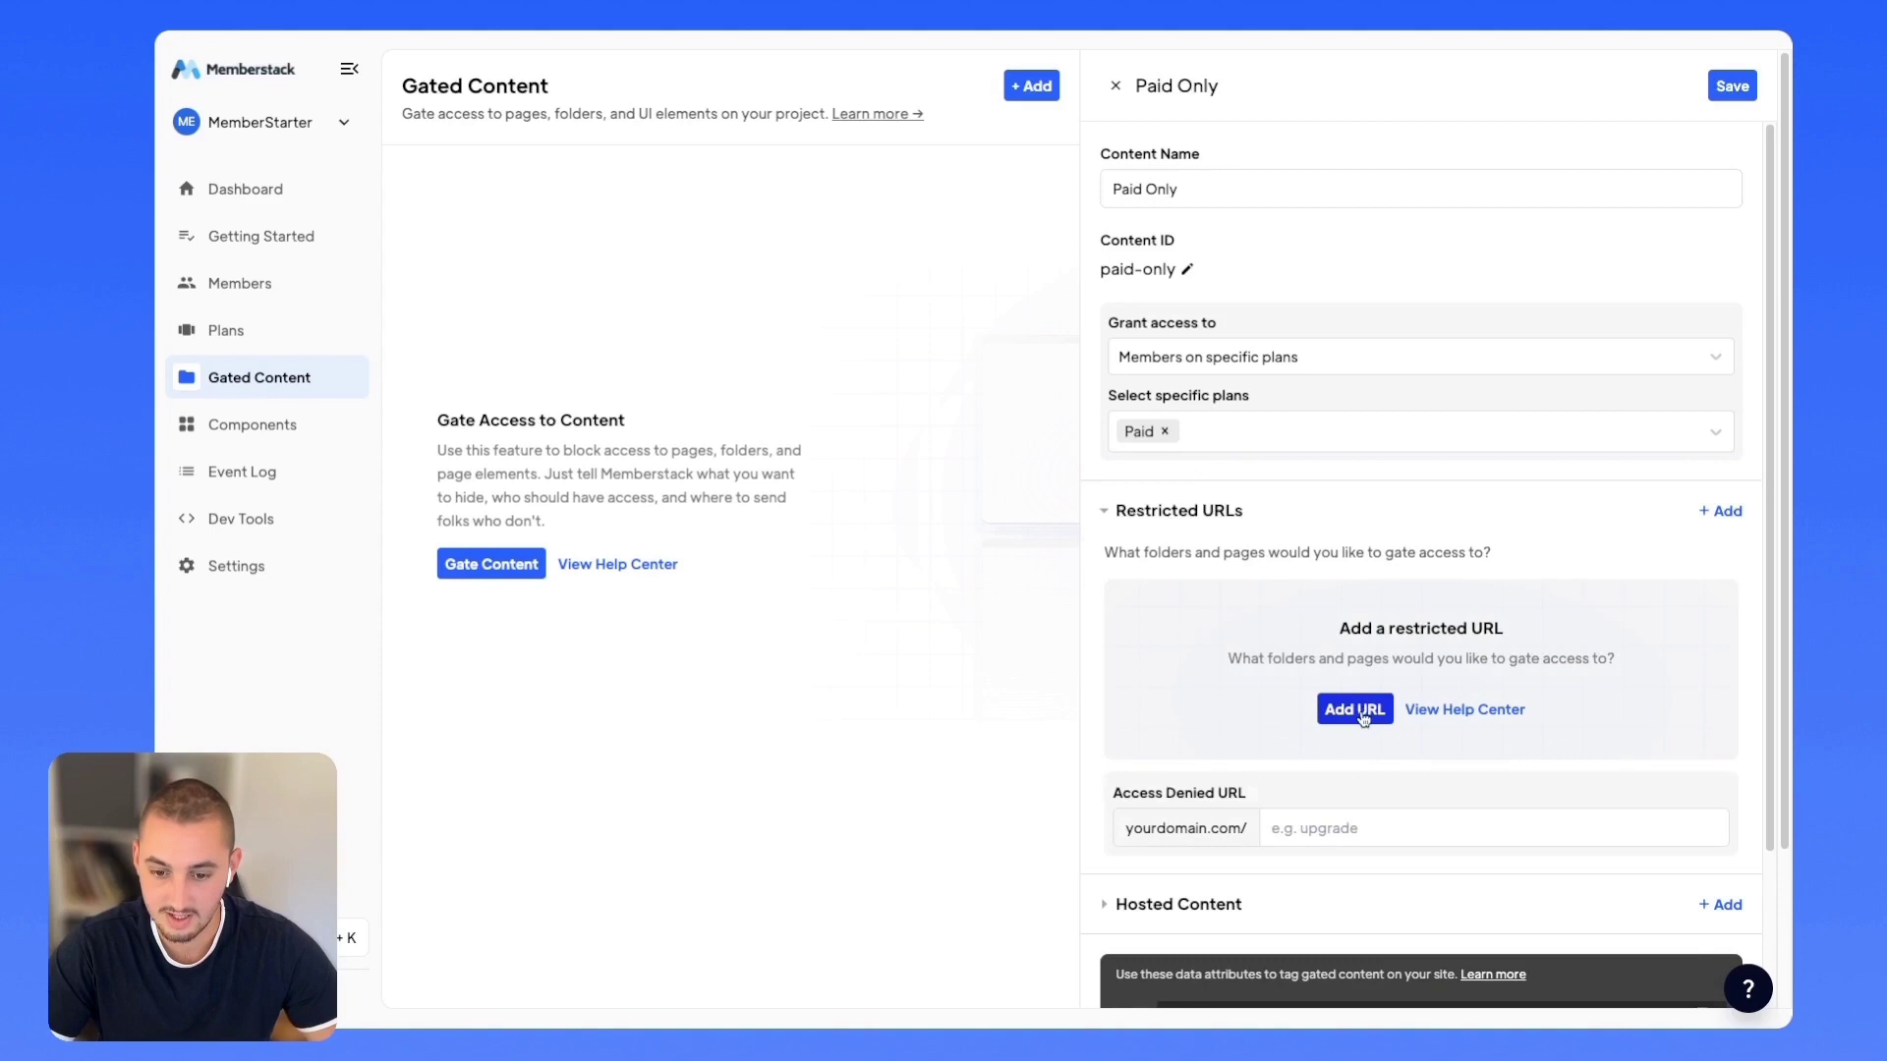
{"action": "left_click", "coordinate": [1363, 718]}
{"action": "left_click", "coordinate": [1173, 688]}
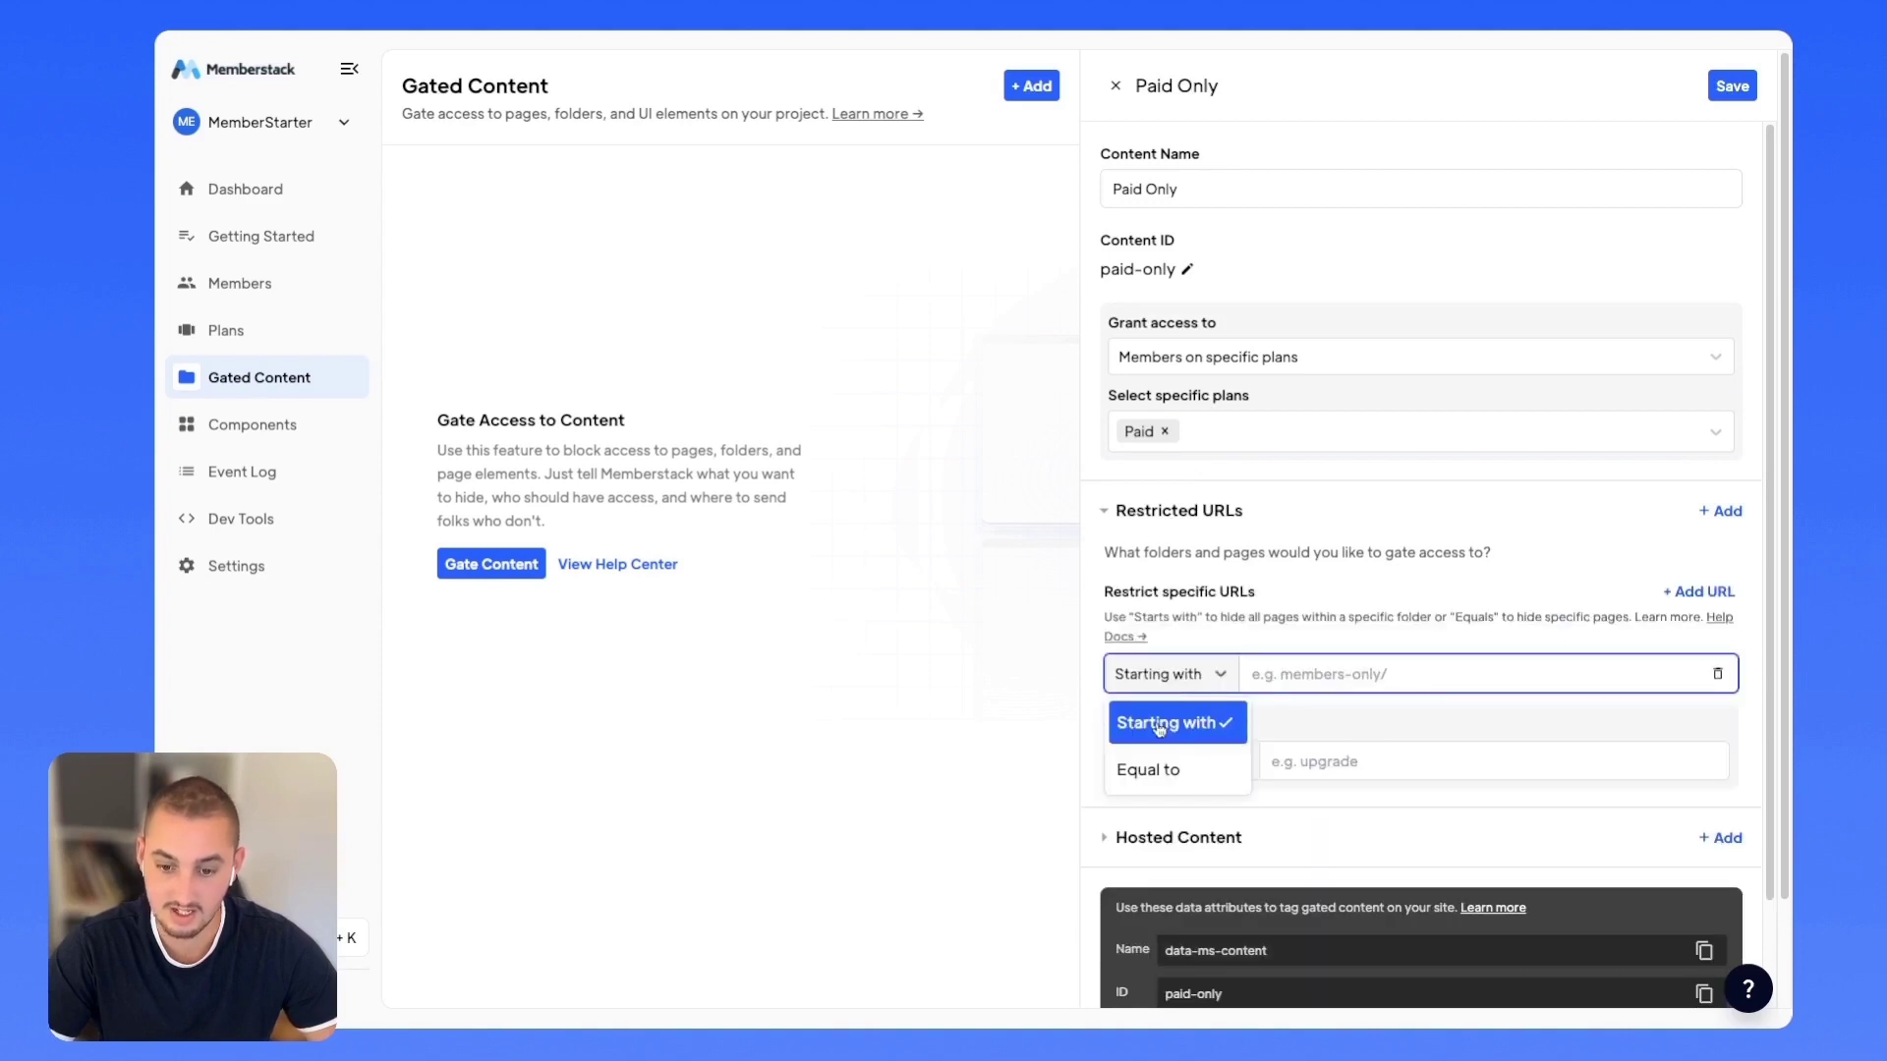
{"action": "left_click", "coordinate": [1168, 688]}
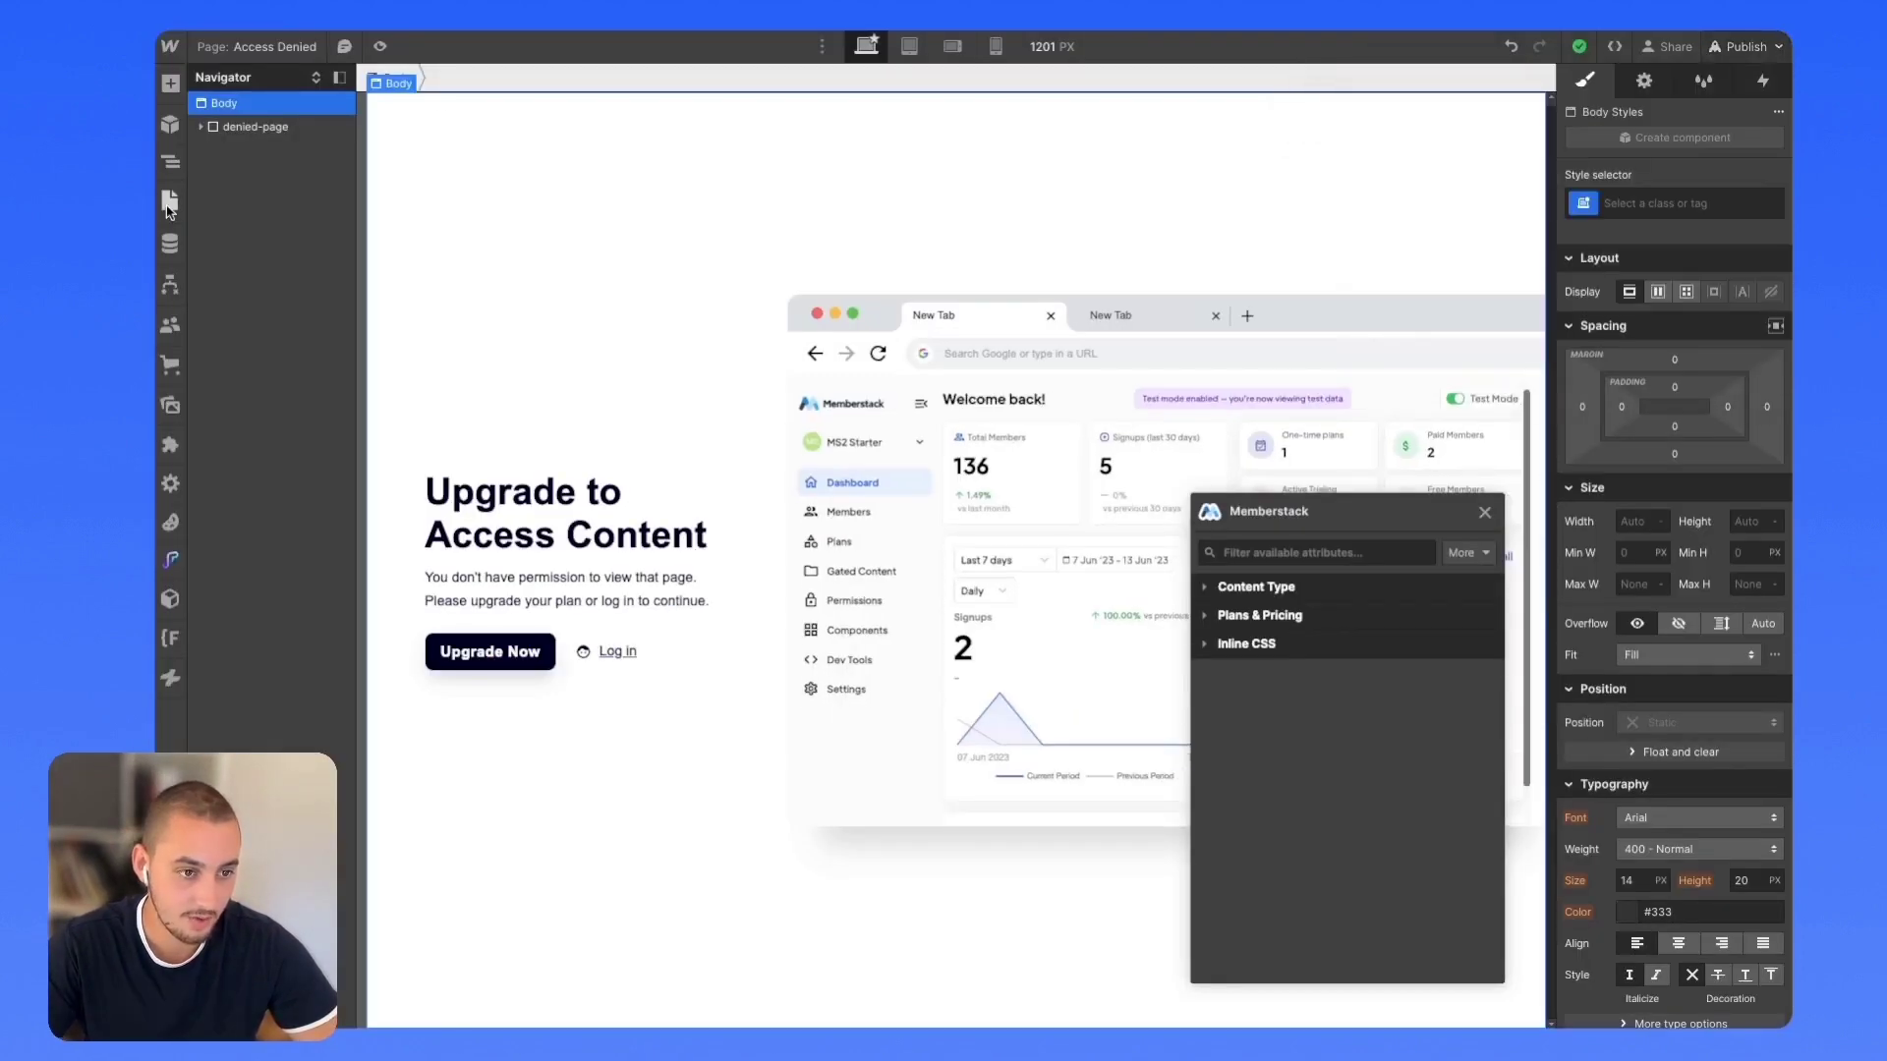
{"action": "left_click", "coordinate": [170, 199]}
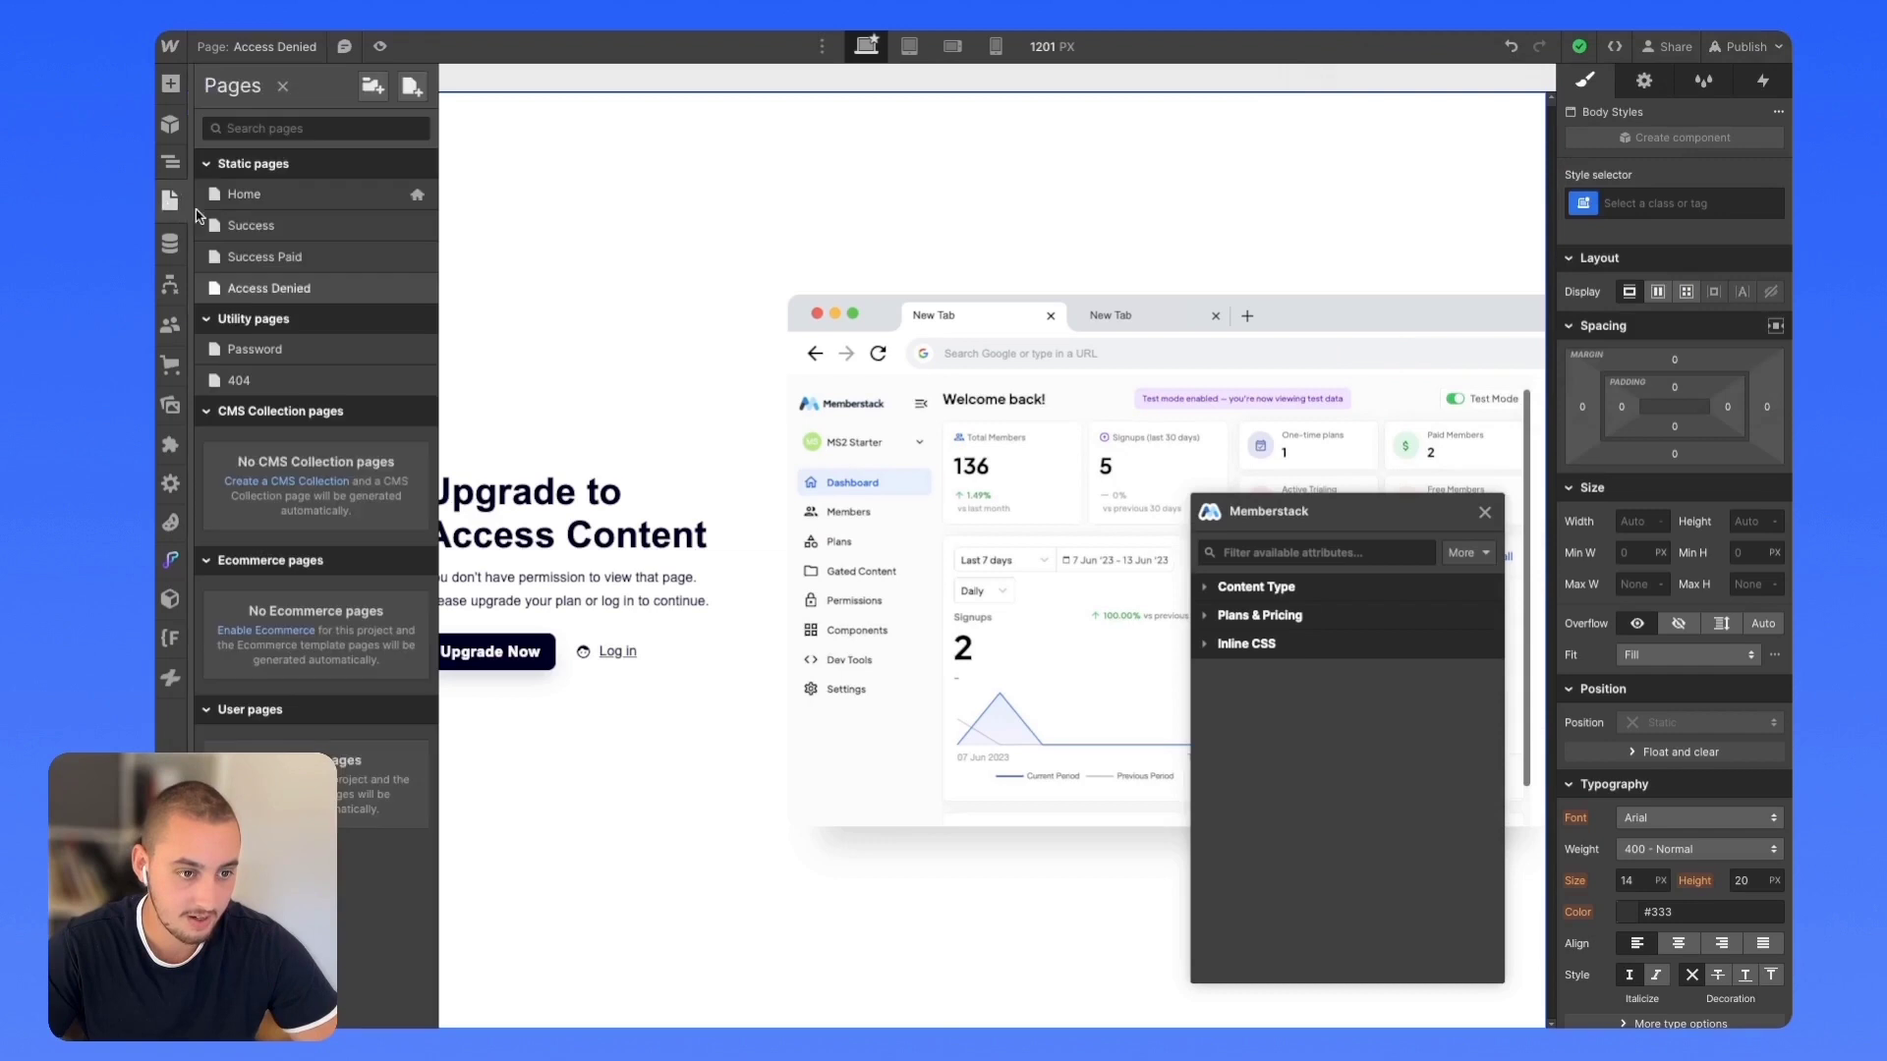
{"action": "left_click", "coordinate": [414, 259]}
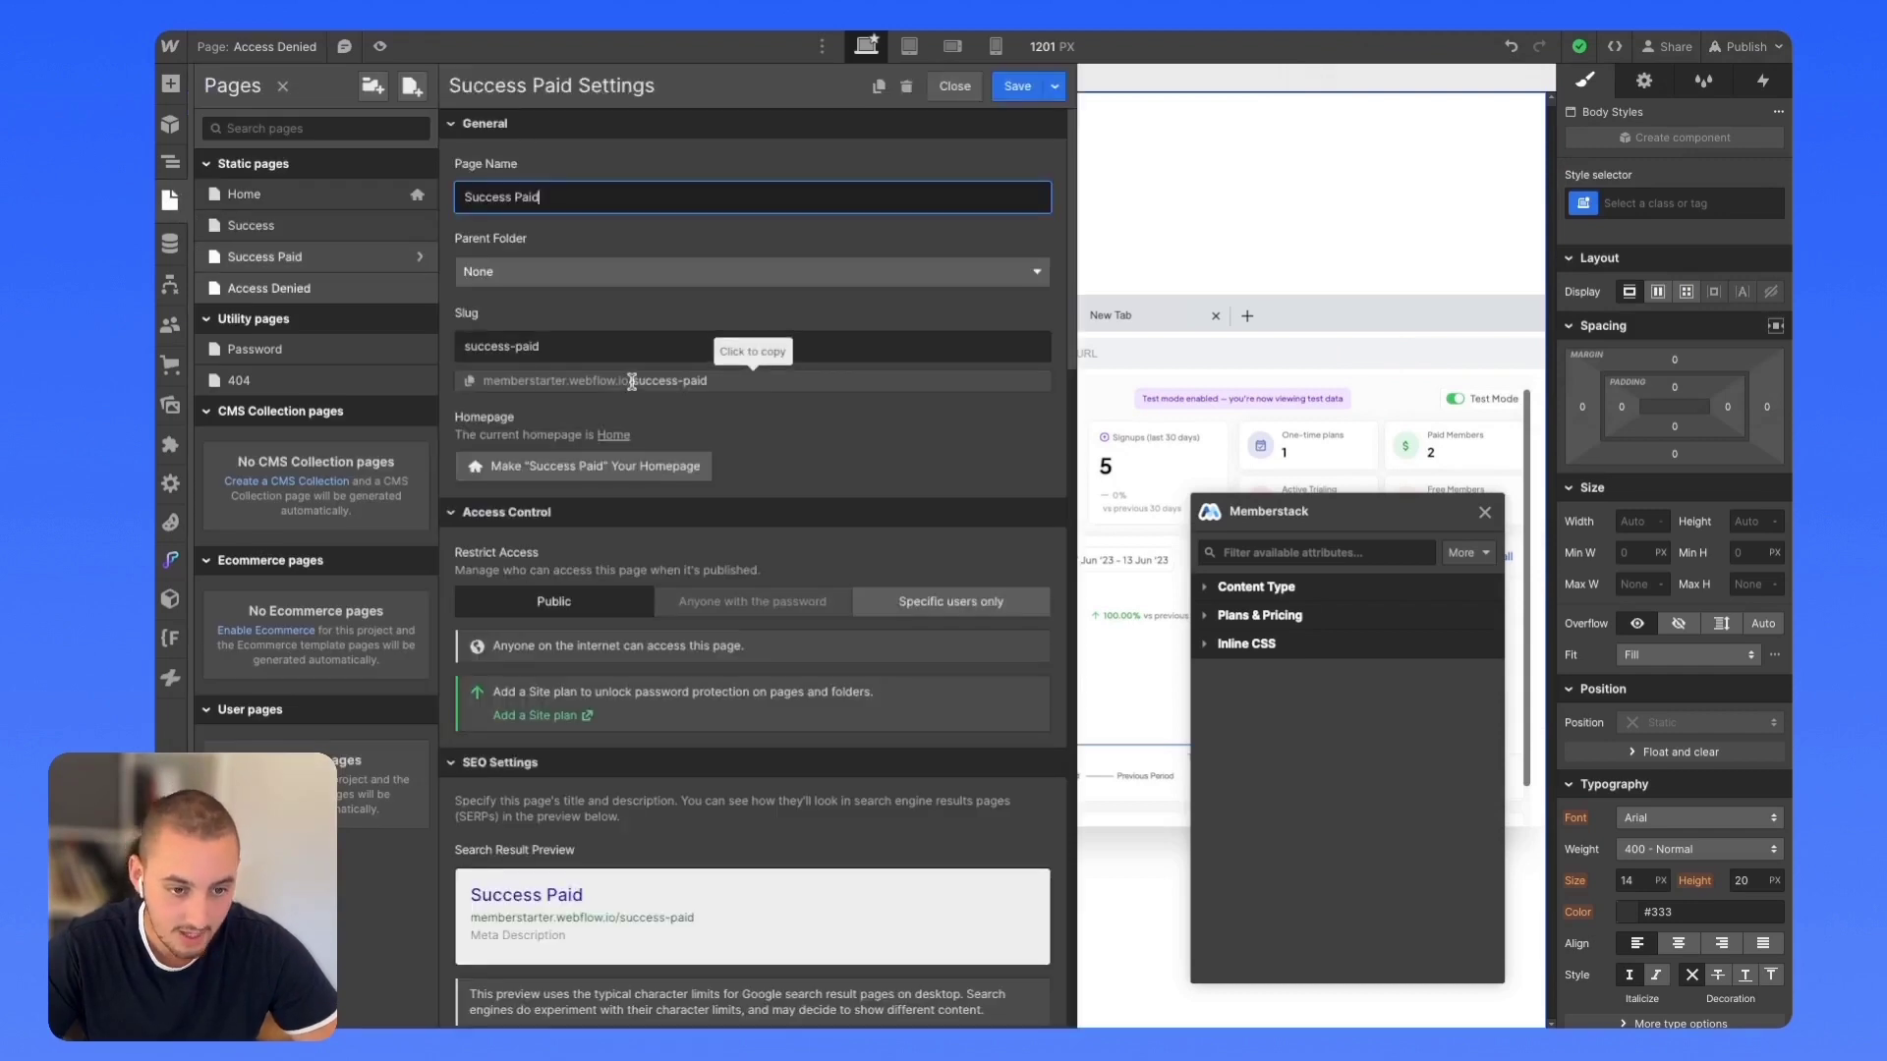
{"action": "left_click", "coordinate": [939, 89]}
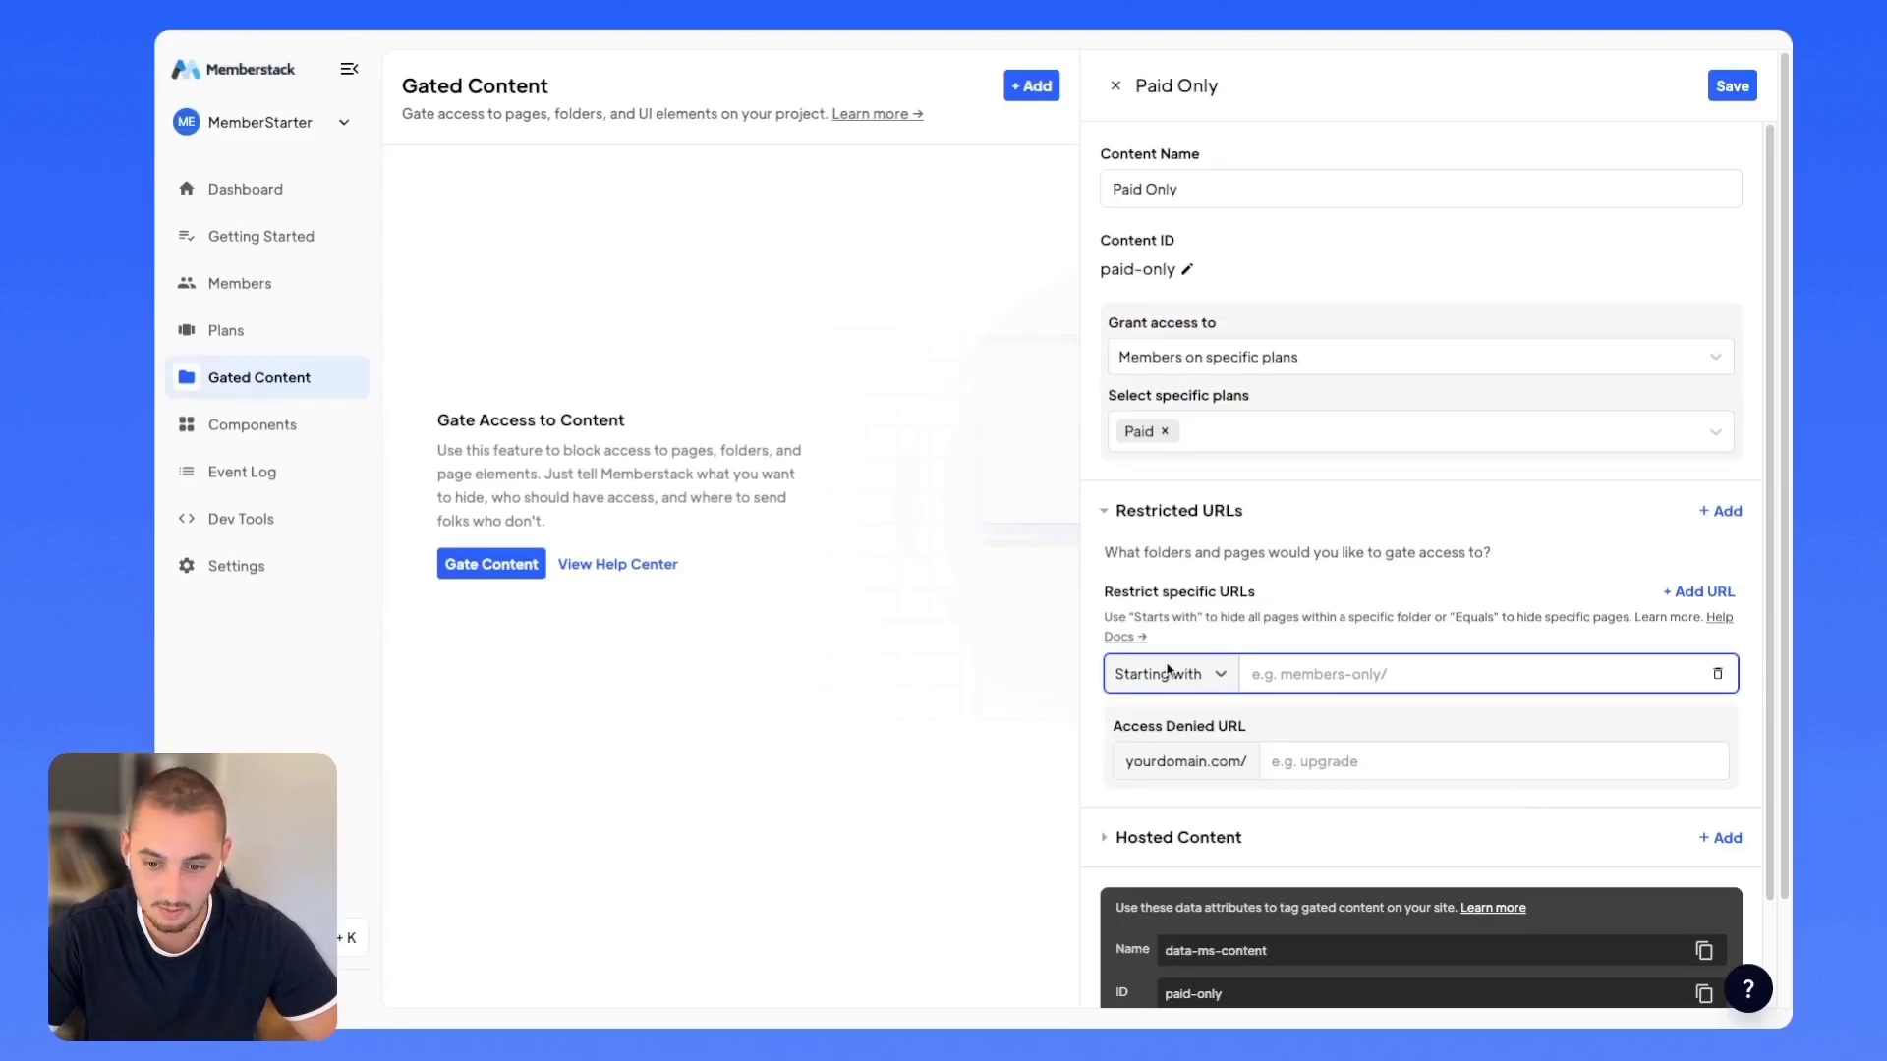
Step: Set the restricted URL to exactly match 'success-paid', redirect to 'access-denied', and save
{"action": "left_click", "coordinate": [1176, 675]}
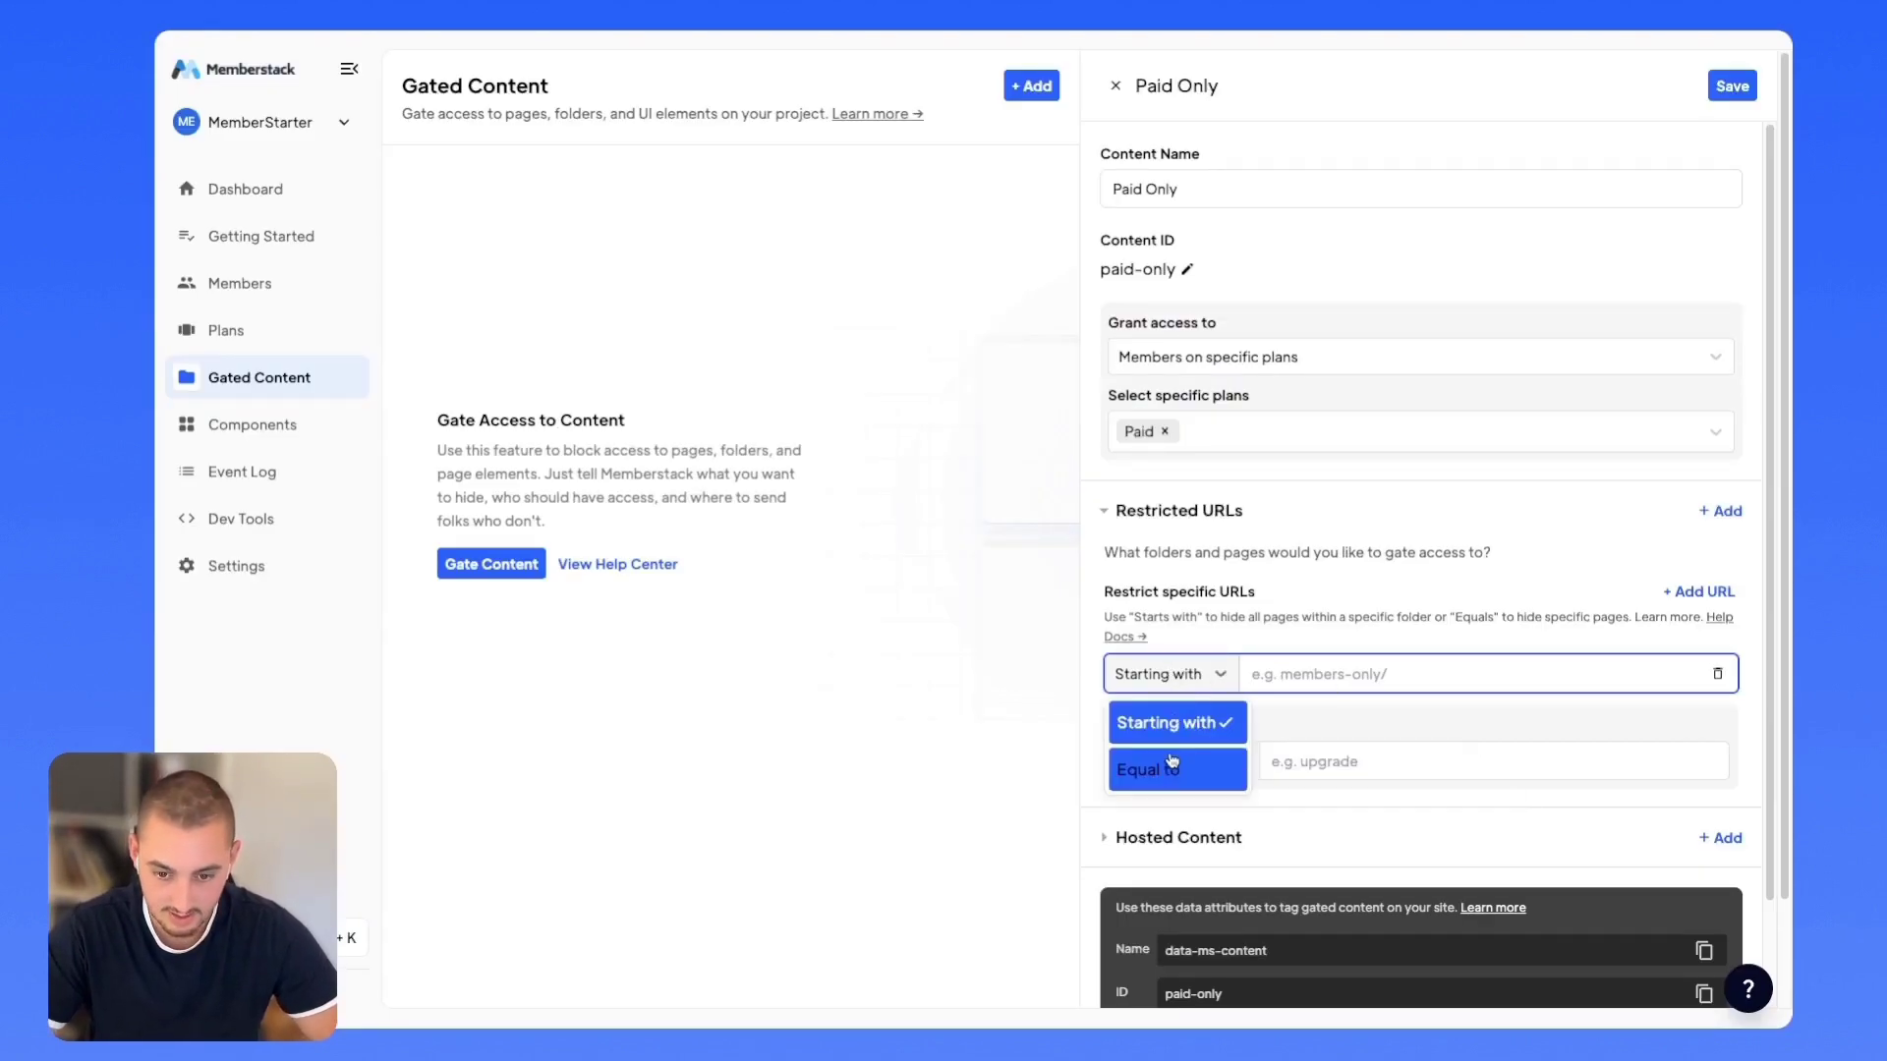
{"action": "left_click", "coordinate": [1173, 765]}
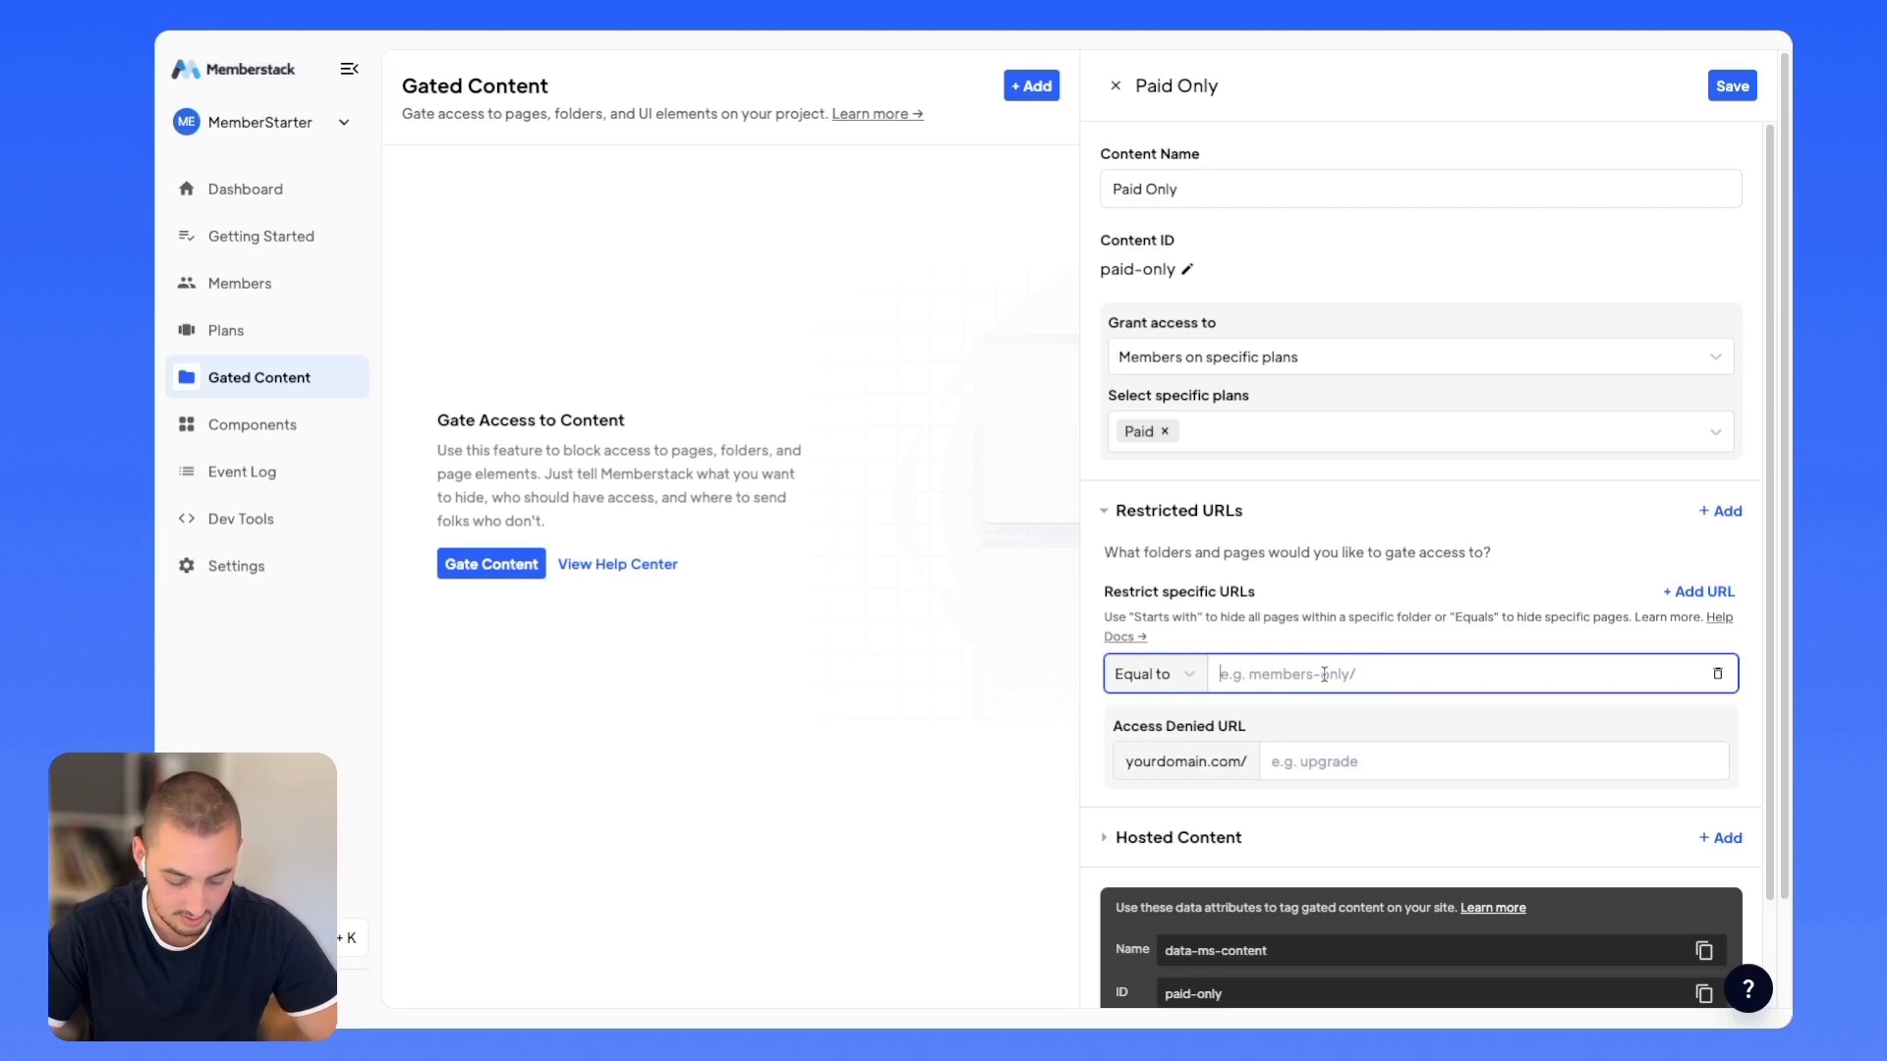
{"action": "type", "text": "success-paid"}
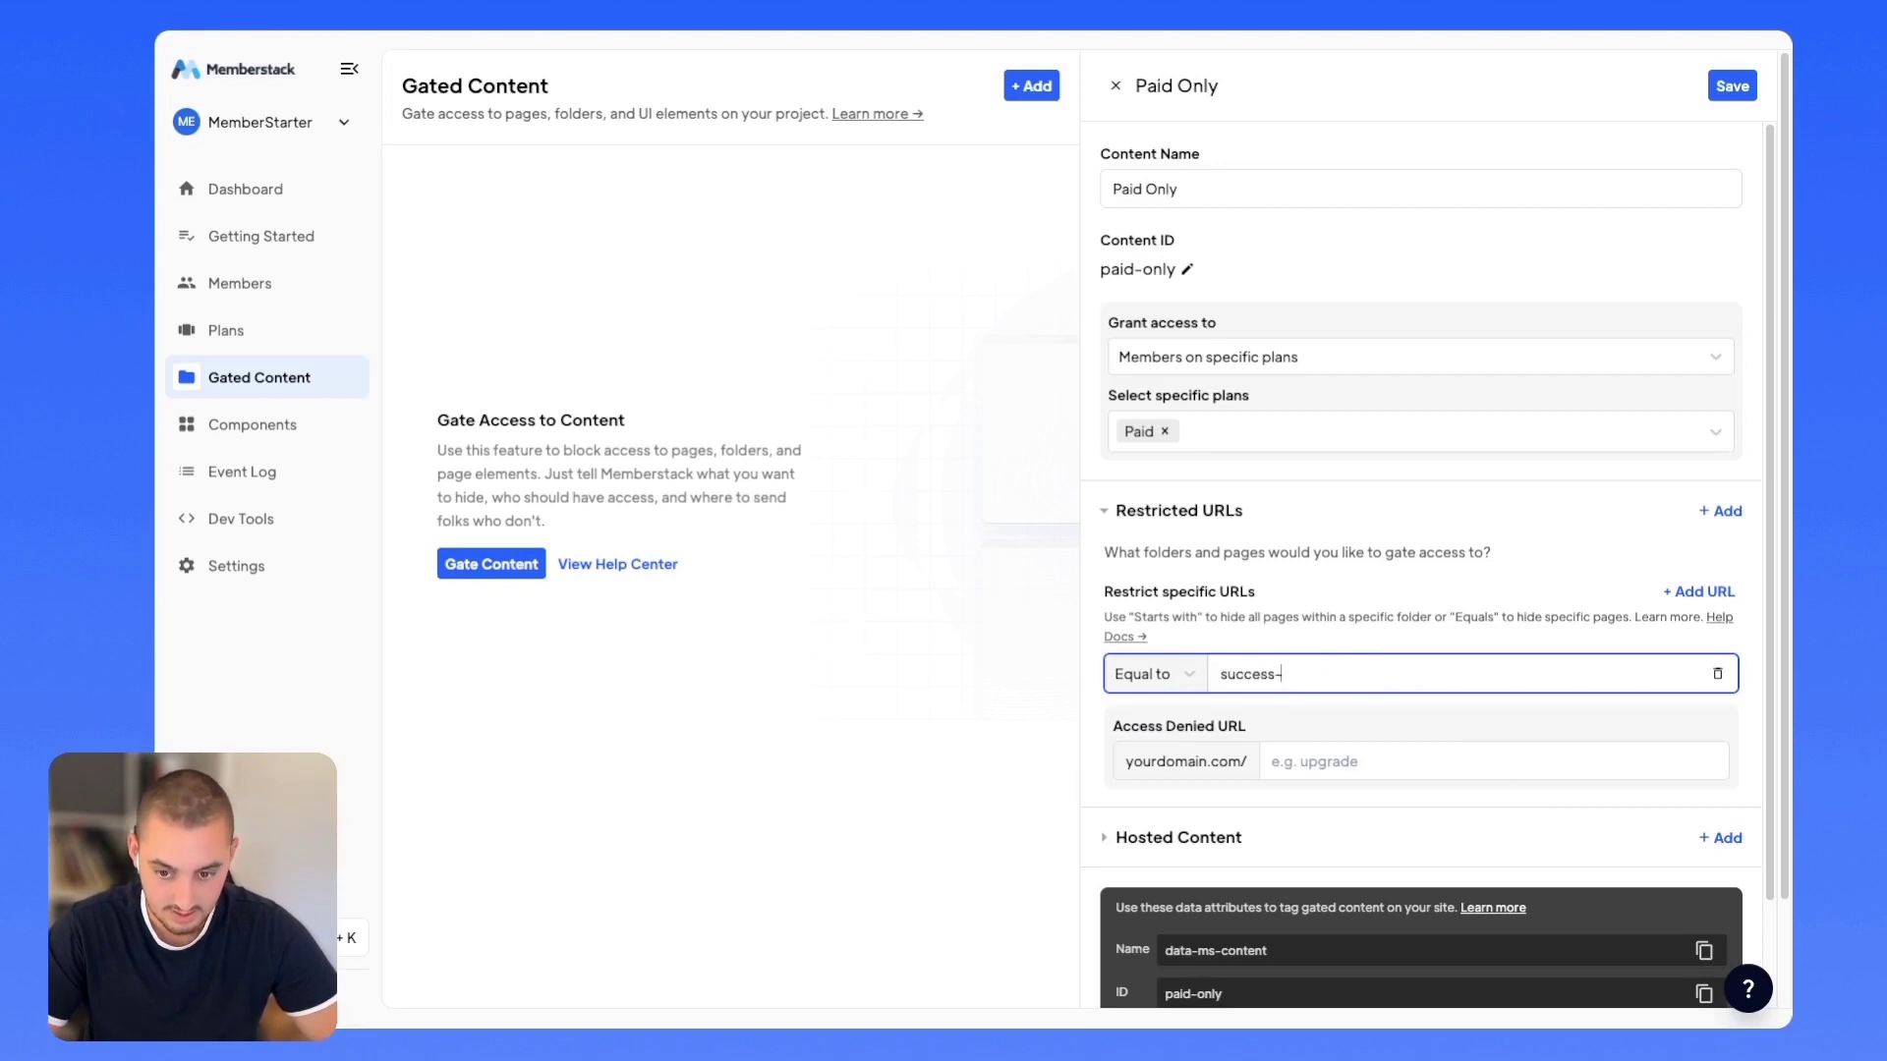
{"action": "left_click", "coordinate": [1336, 763]}
{"action": "type", "text": "ac"}
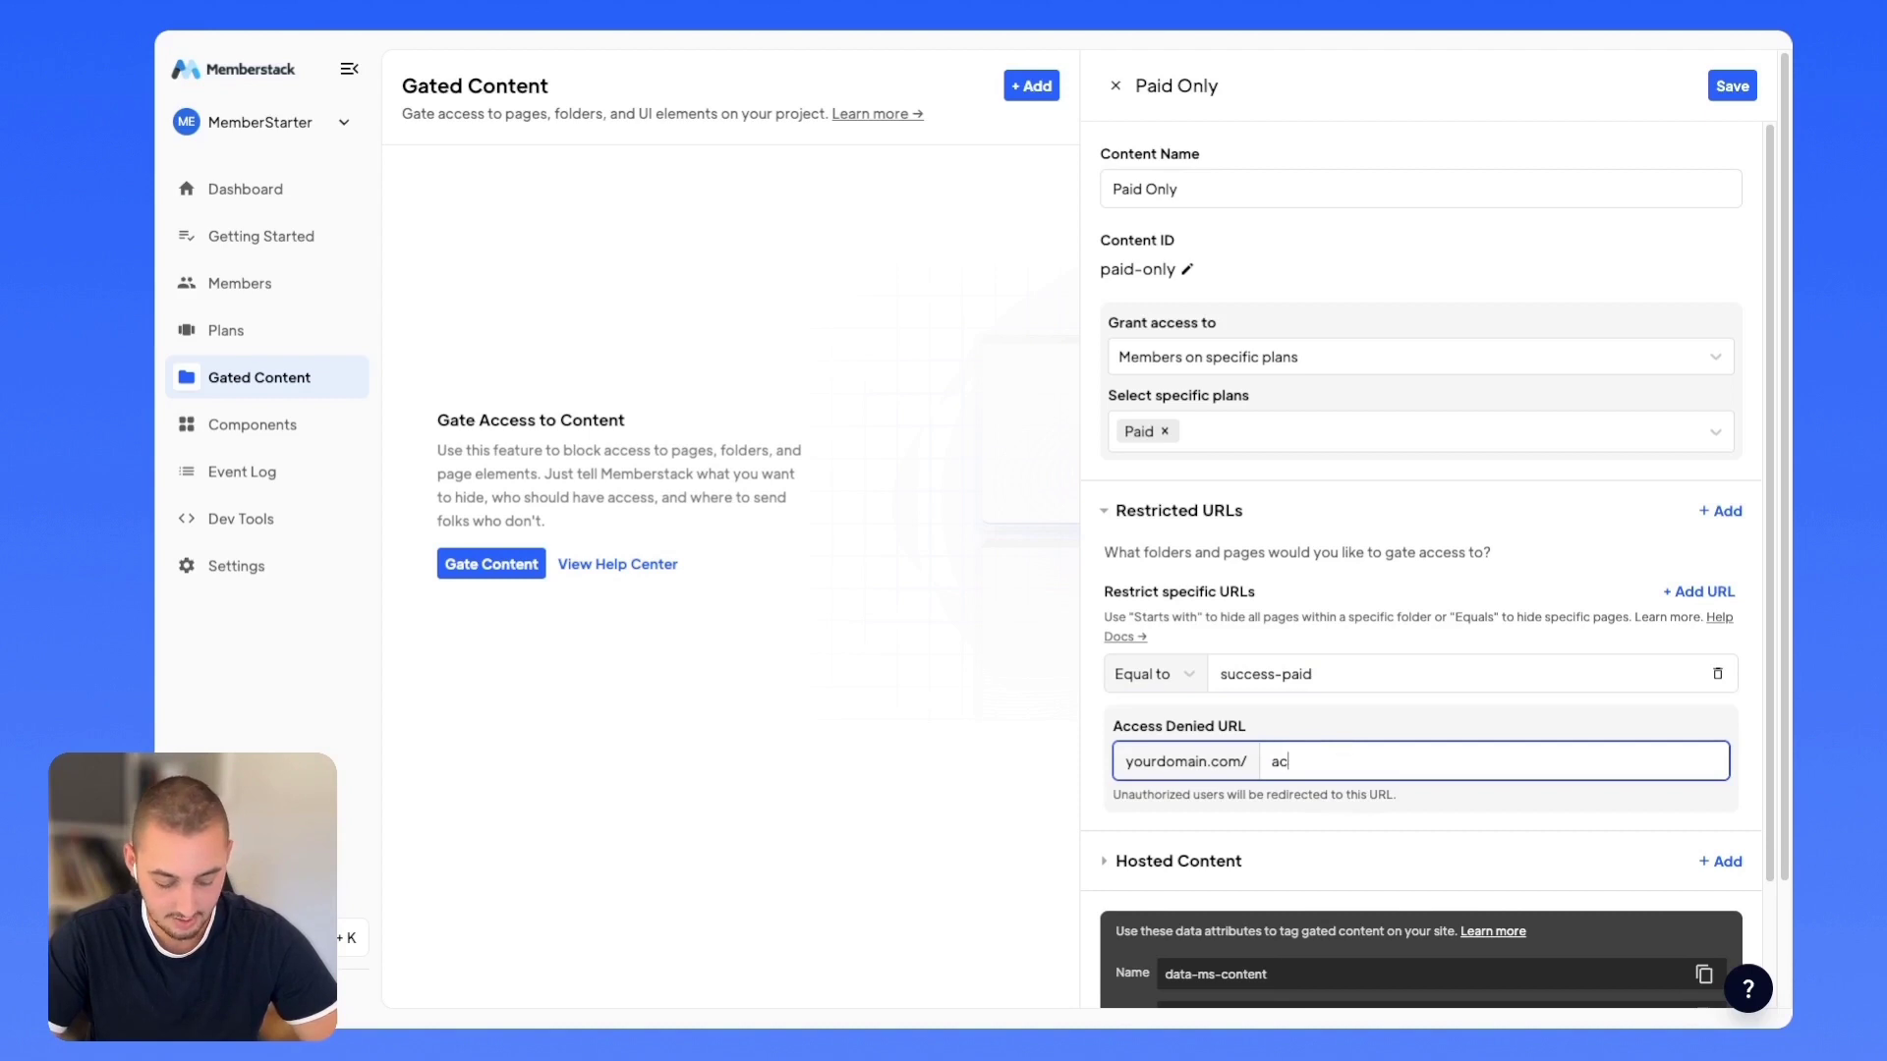
{"action": "type", "text": "cess-den"}
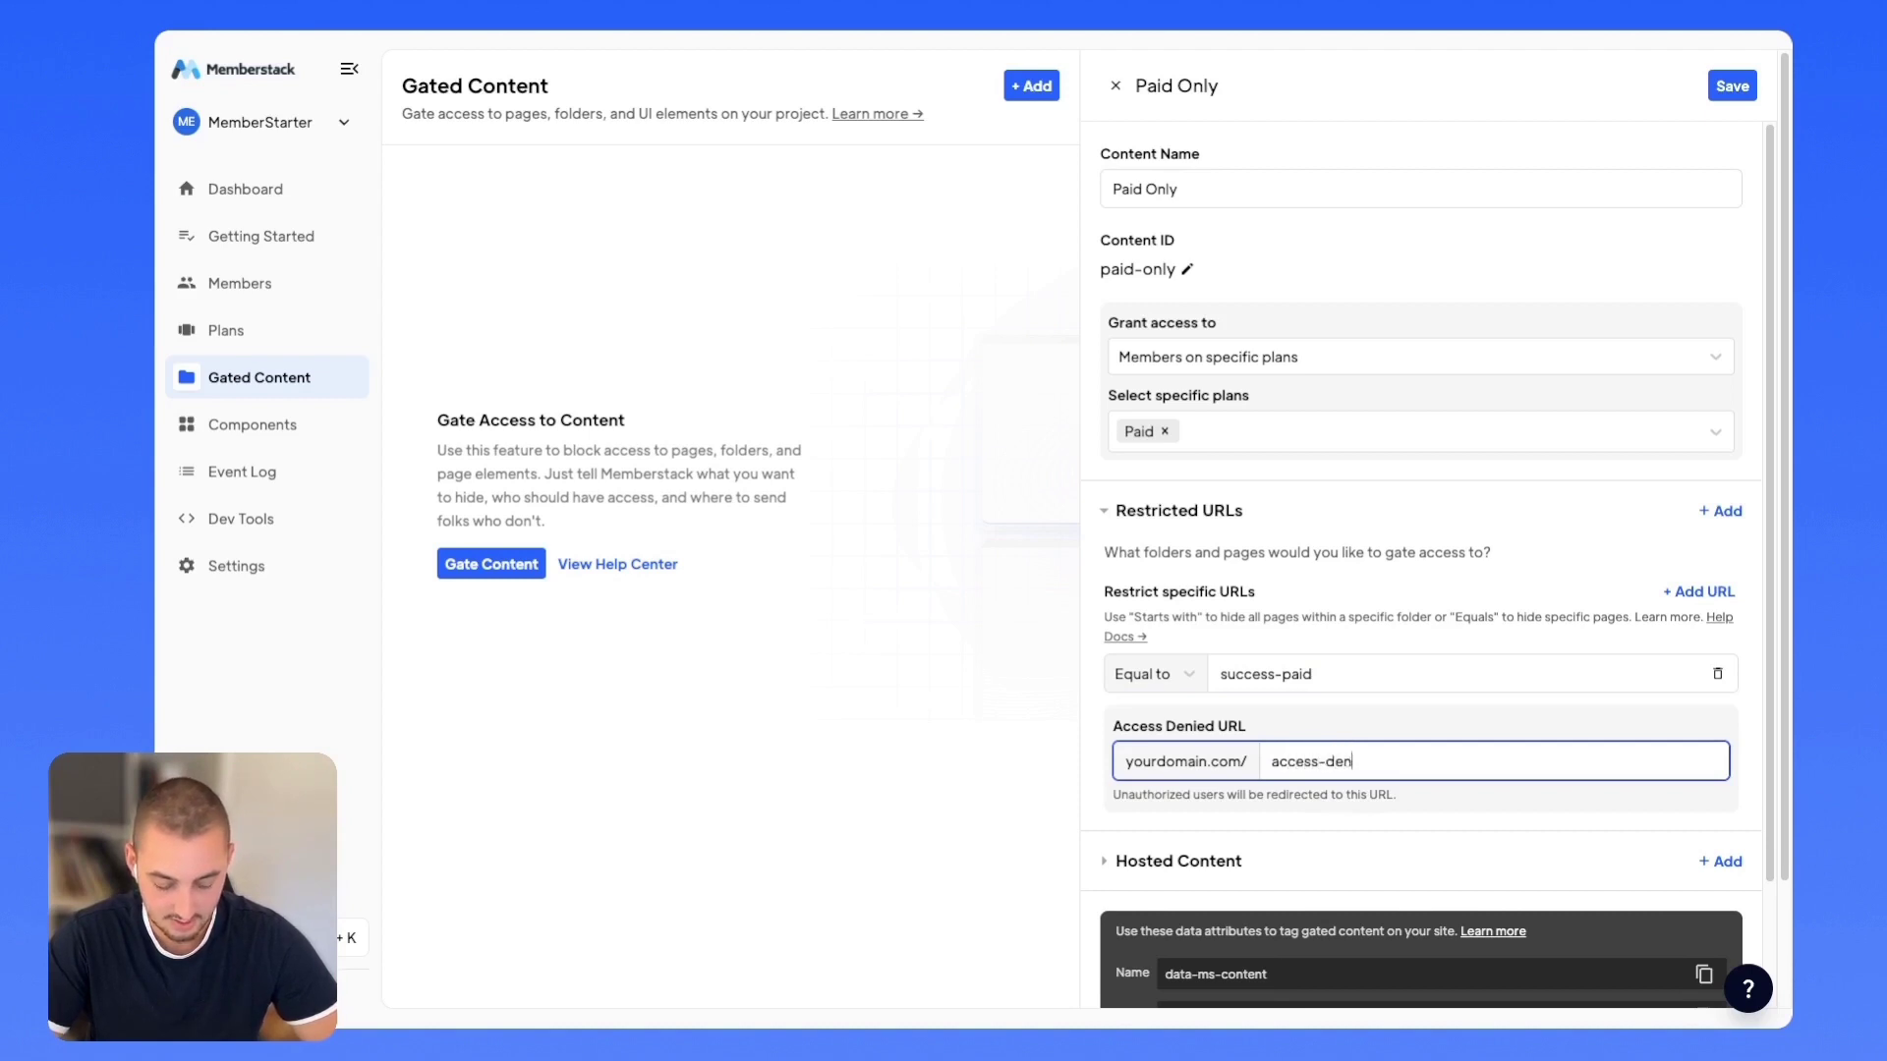
{"action": "type", "text": "ied"}
{"action": "scroll", "coordinate": [1482, 703], "scroll_direction": "down", "scroll_amount": 3}
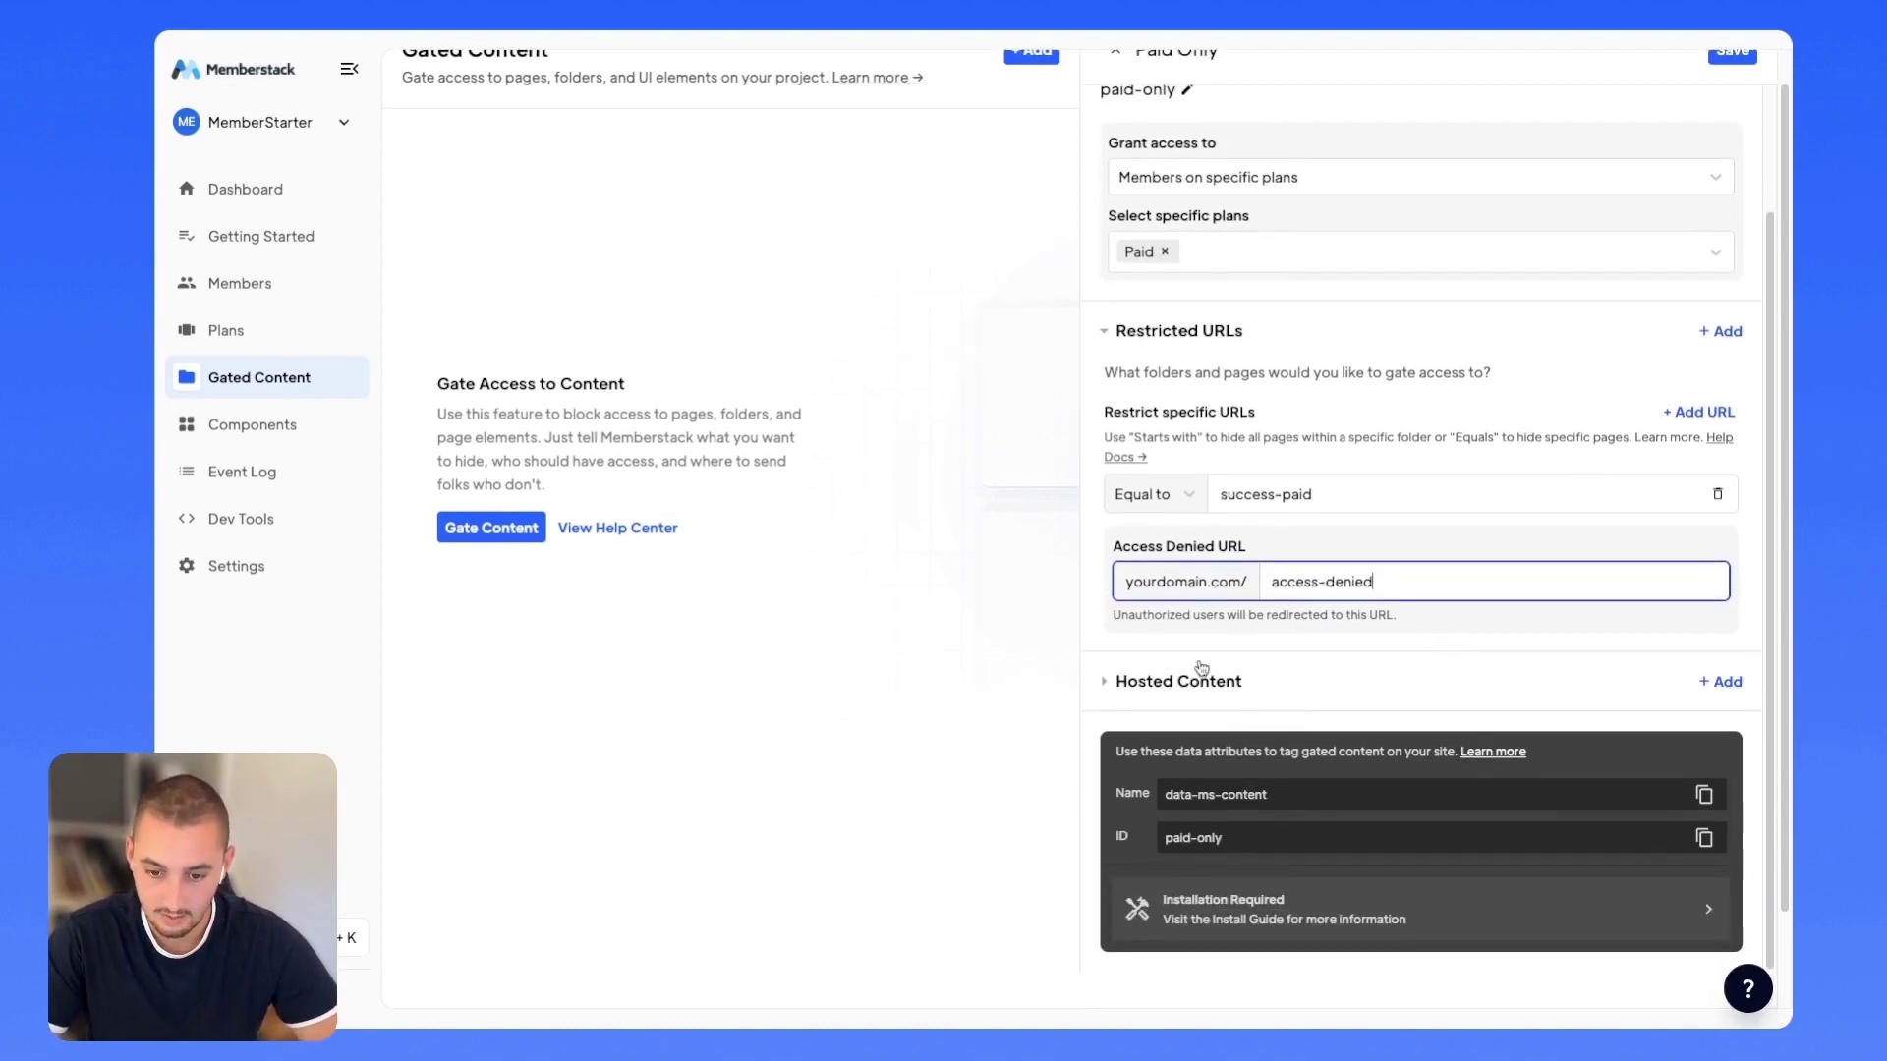
{"action": "scroll", "coordinate": [1415, 590], "scroll_direction": "up", "scroll_amount": 3}
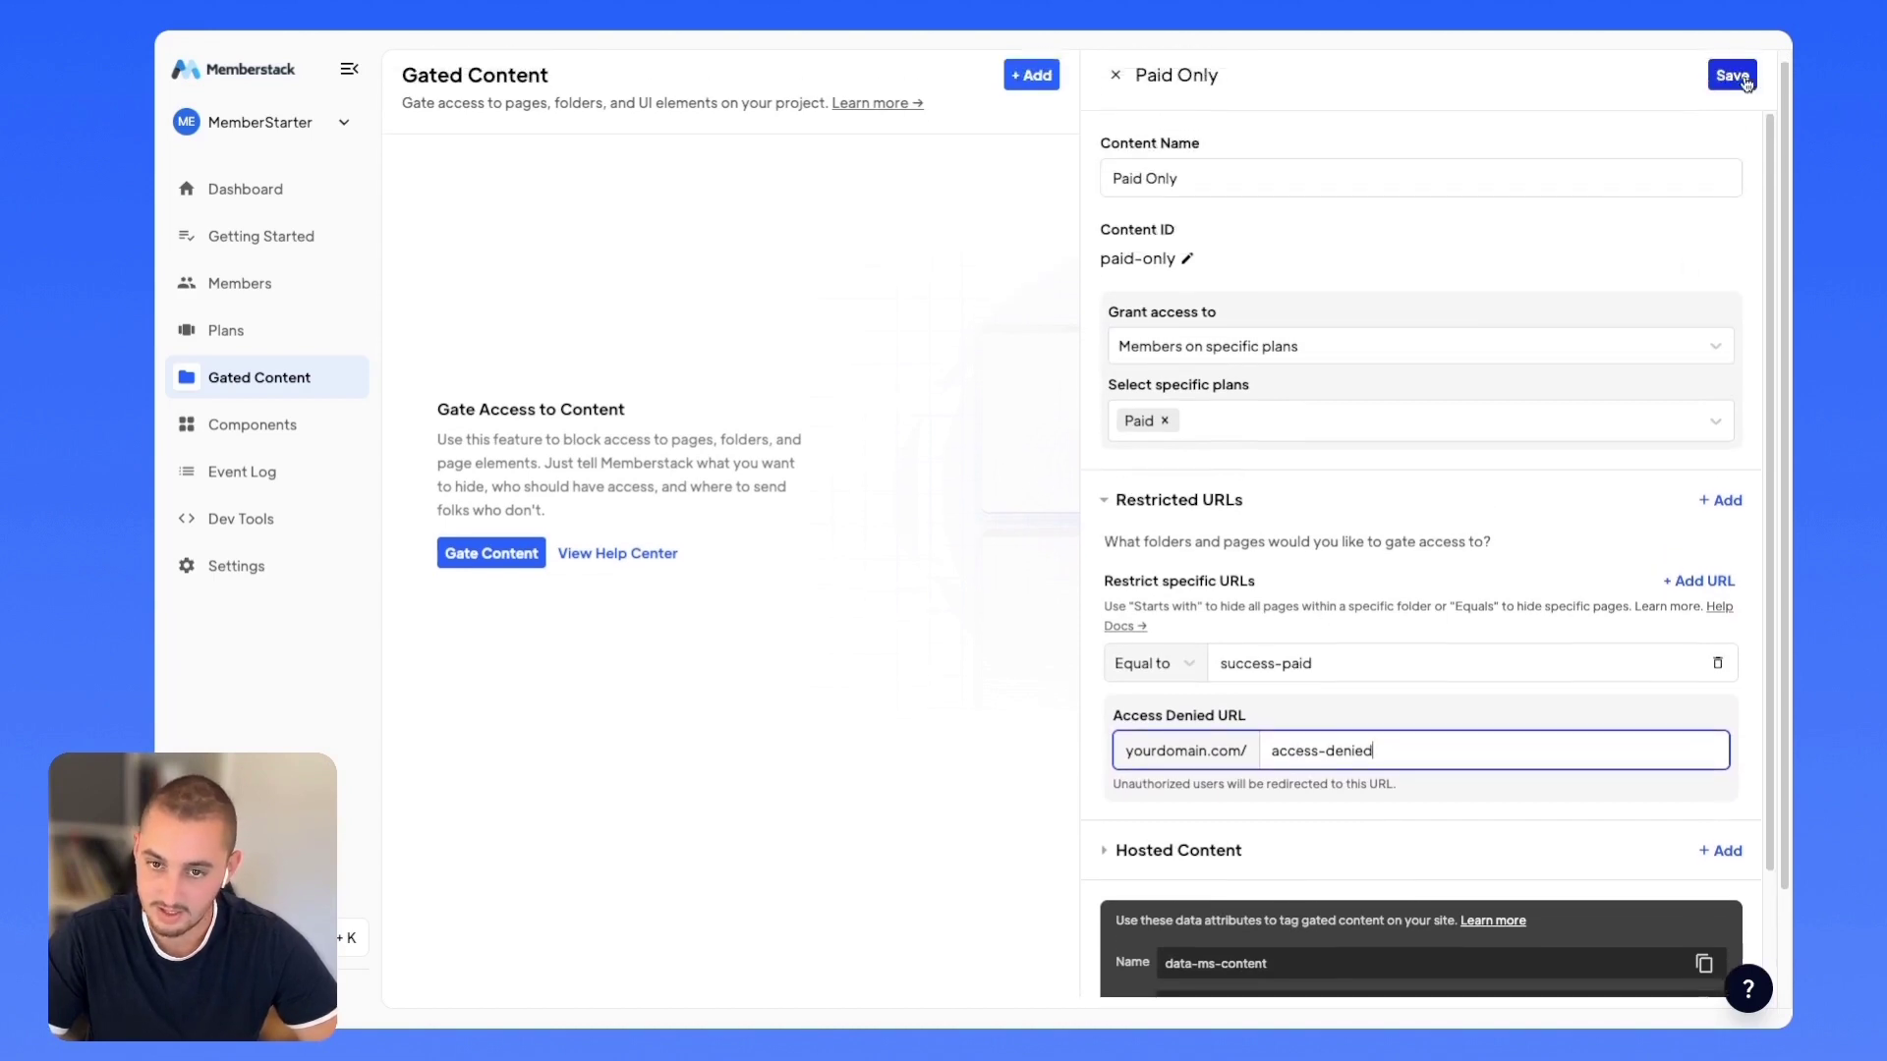
{"action": "left_click", "coordinate": [1738, 85]}
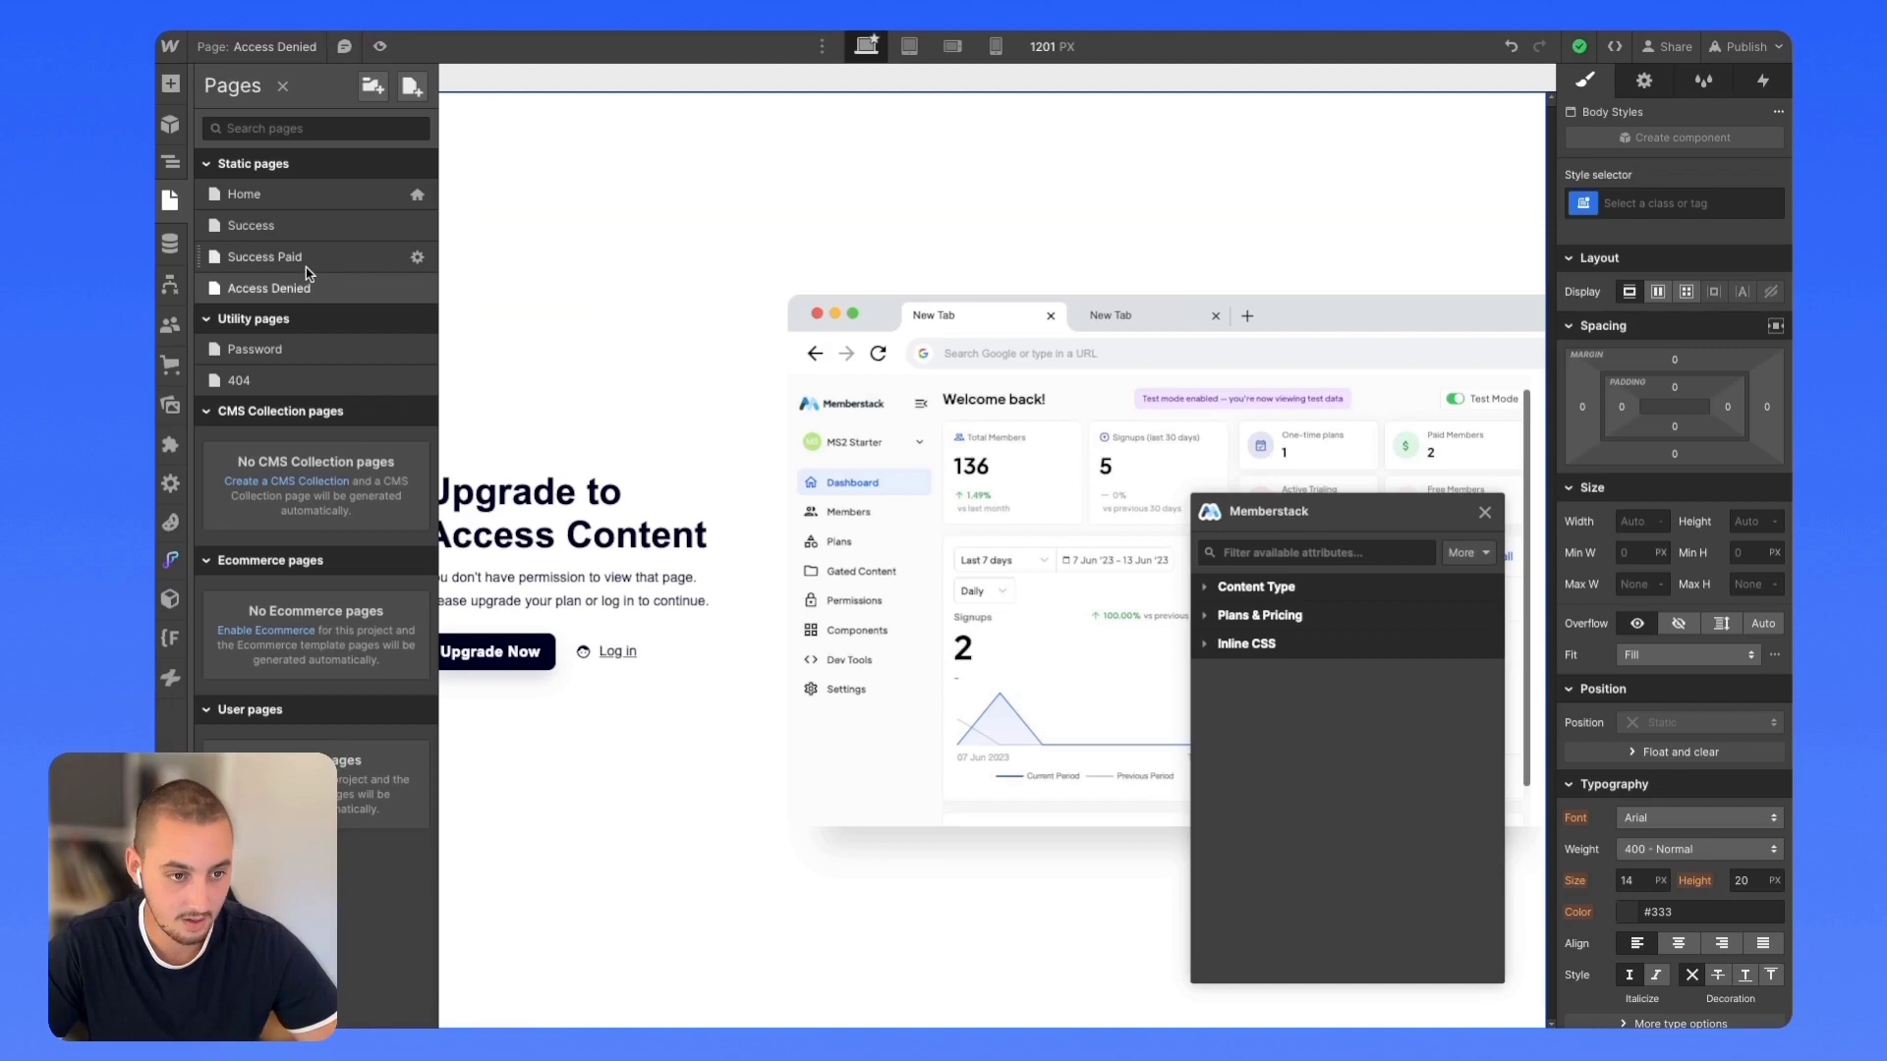
Step: Open the Success Paid page in Webflow and check the publishing options
{"action": "left_click", "coordinate": [304, 263]}
{"action": "left_click", "coordinate": [1740, 49]}
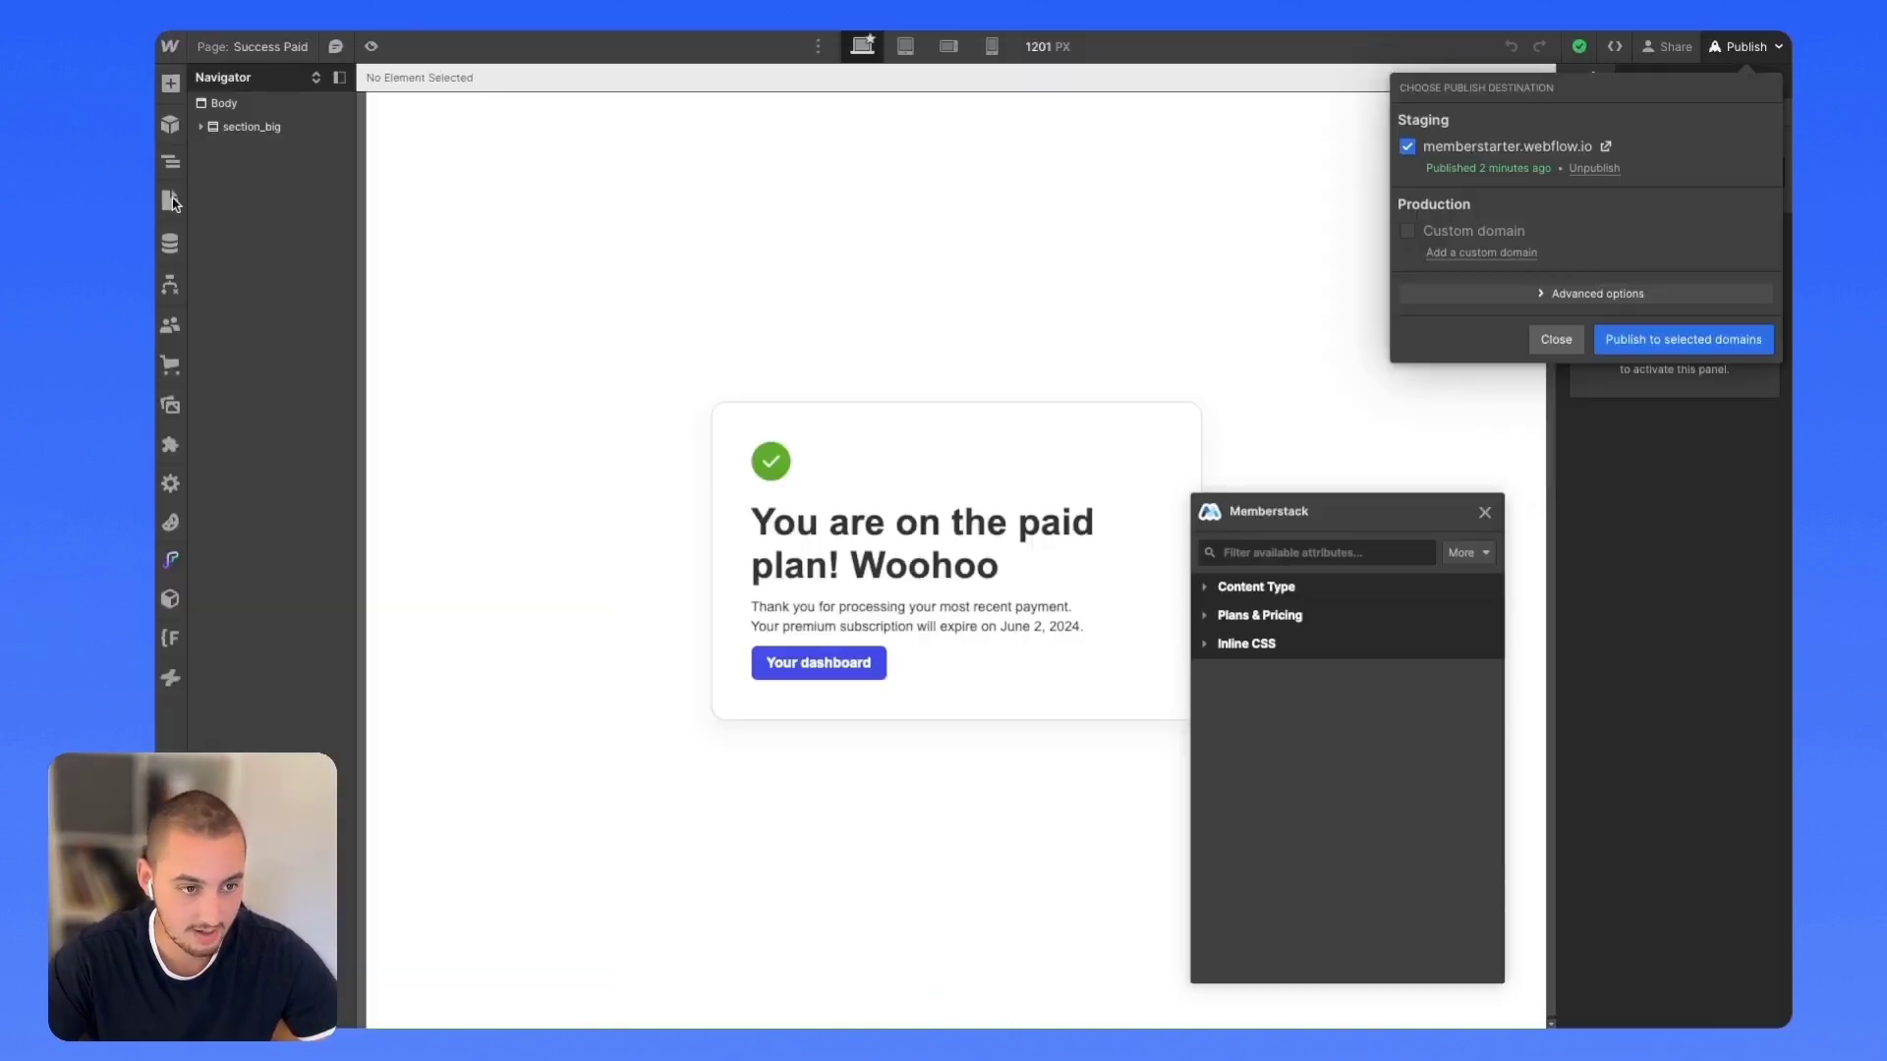
Step: On Access Denied, duplicate the 'Upgrade to Access Content' heading and retype it 'You don't have an account'
{"action": "left_click", "coordinate": [172, 204]}
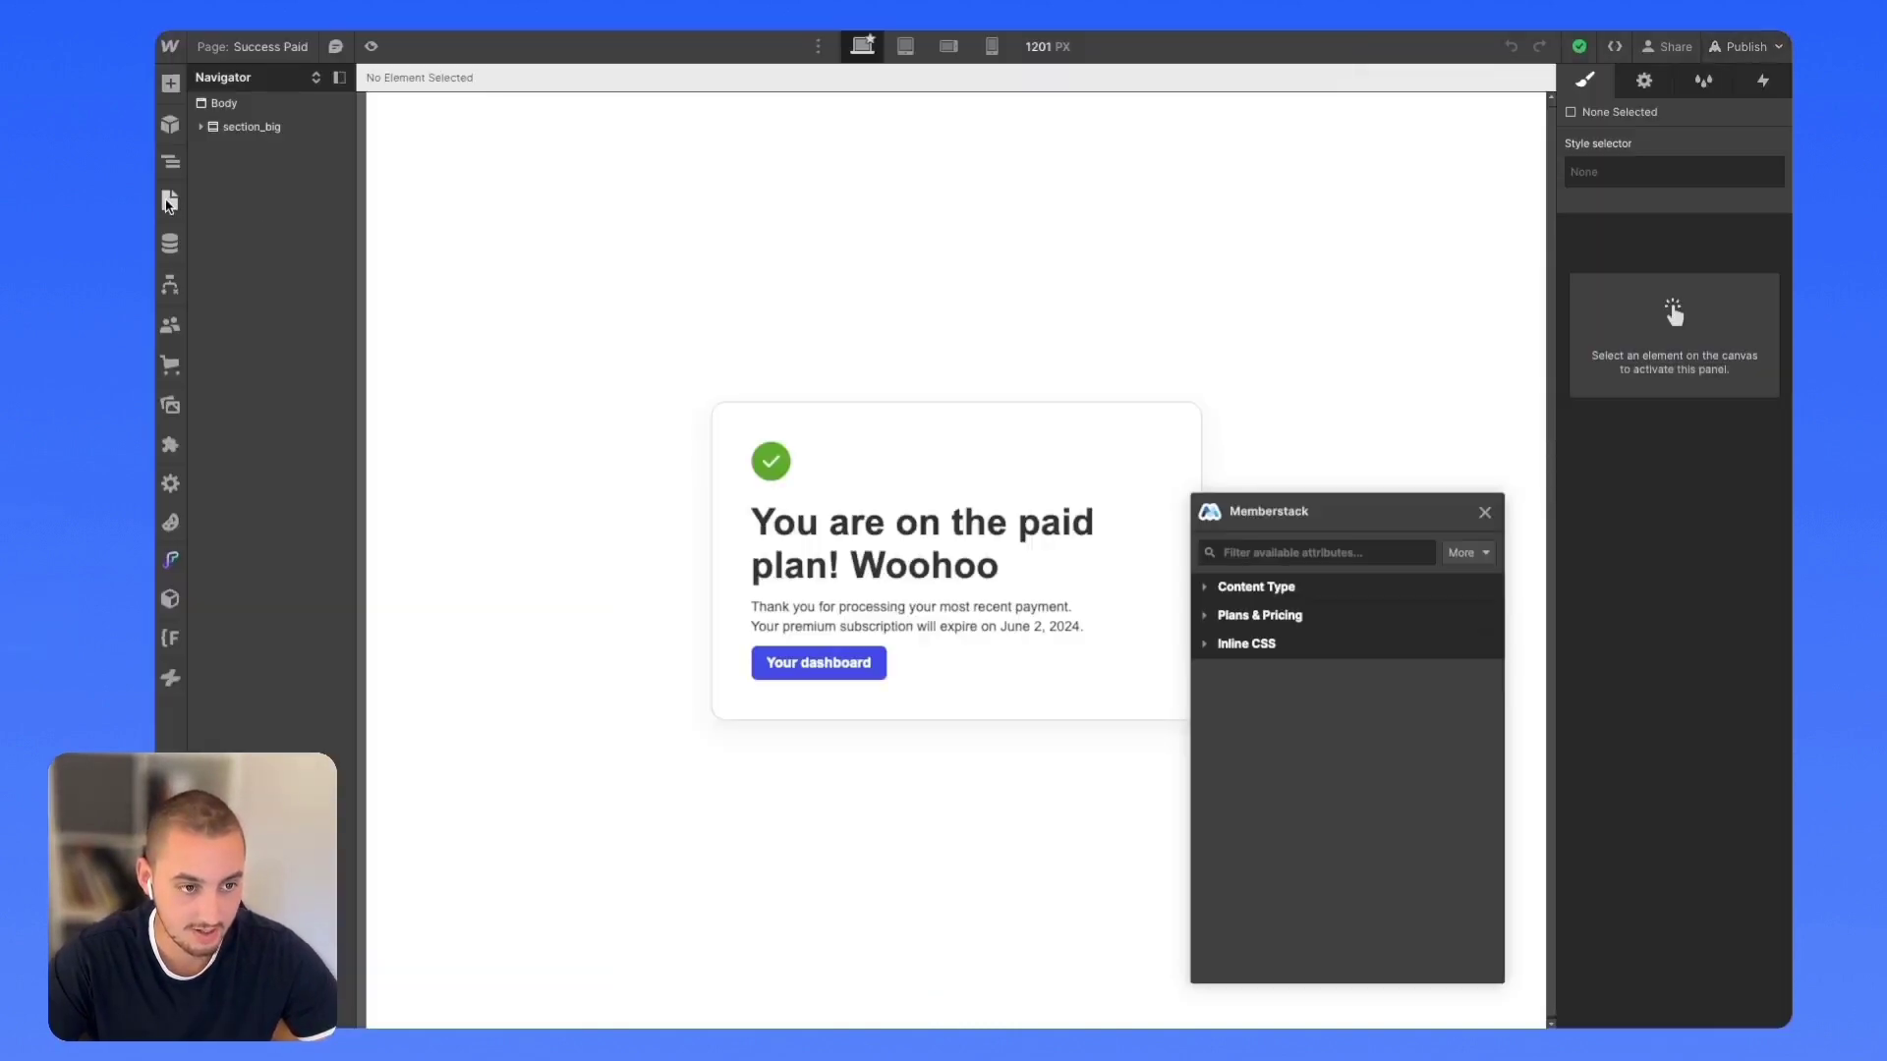
{"action": "left_click", "coordinate": [172, 204]}
{"action": "left_click", "coordinate": [273, 294]}
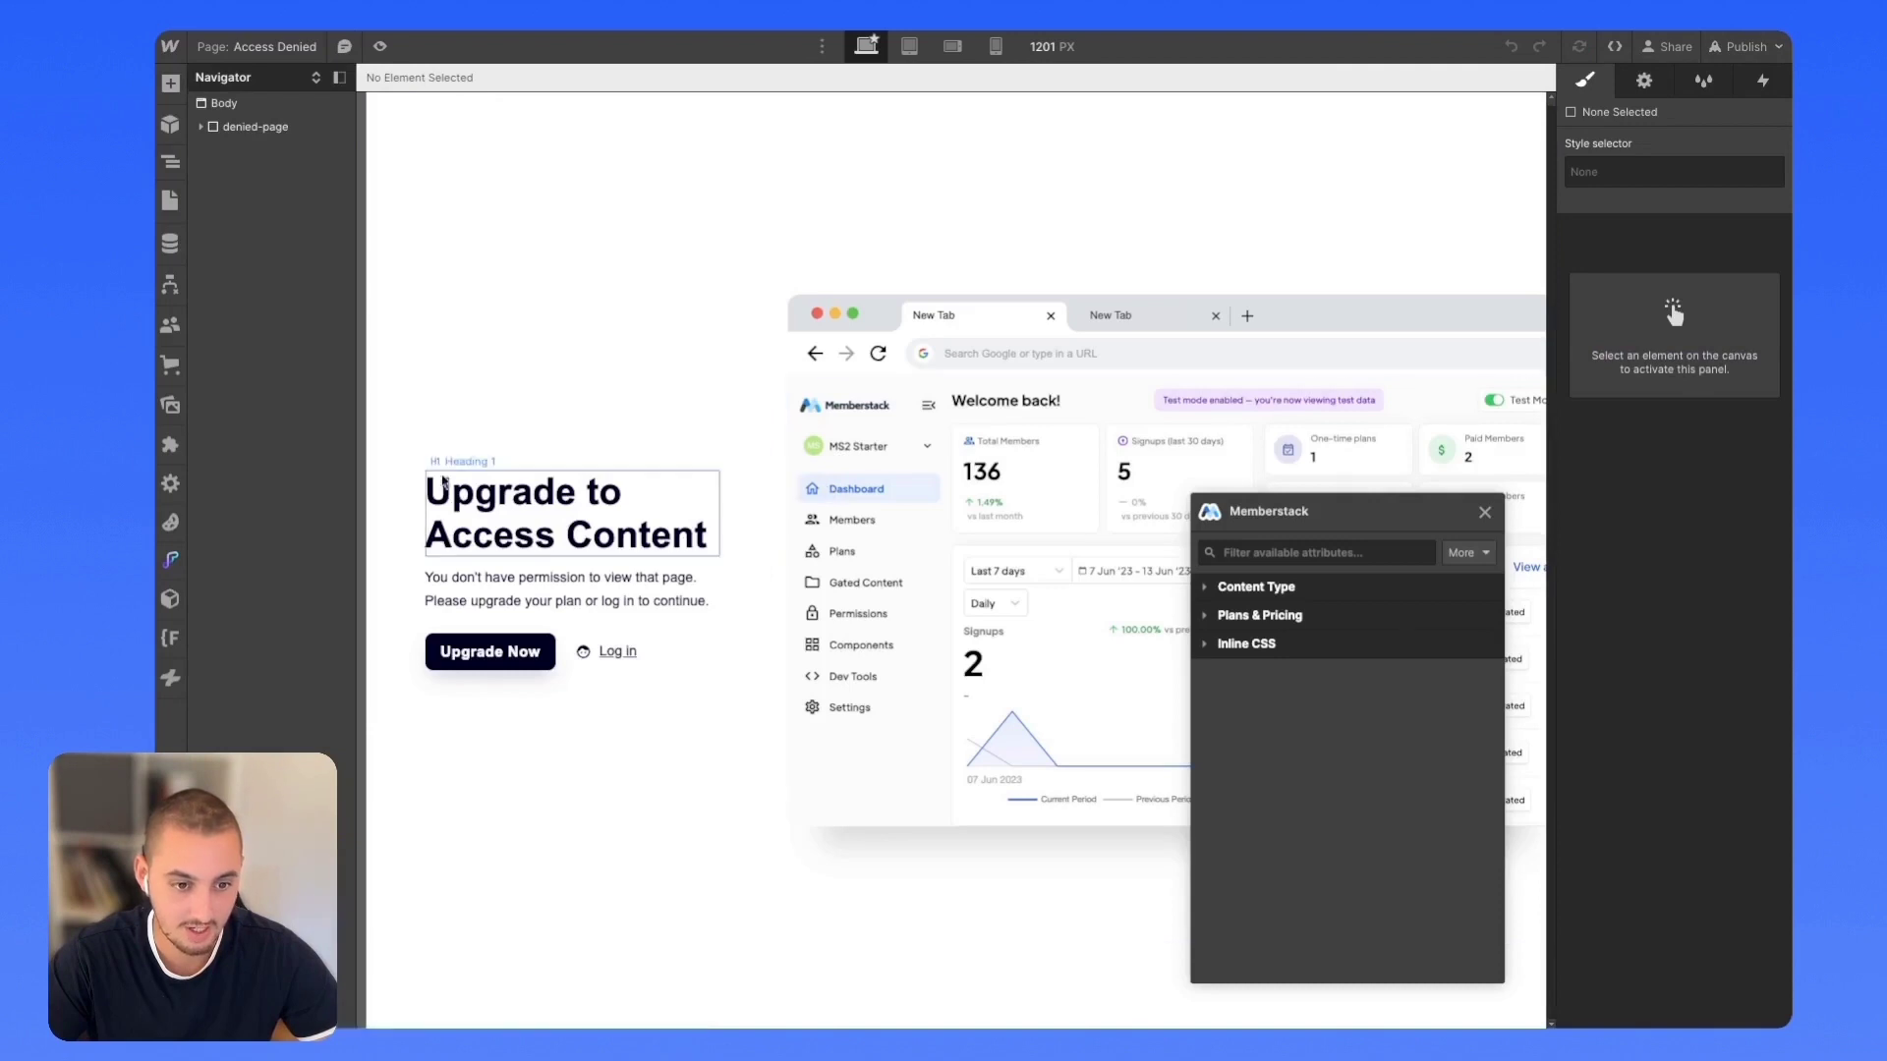
{"action": "left_click", "coordinate": [511, 504]}
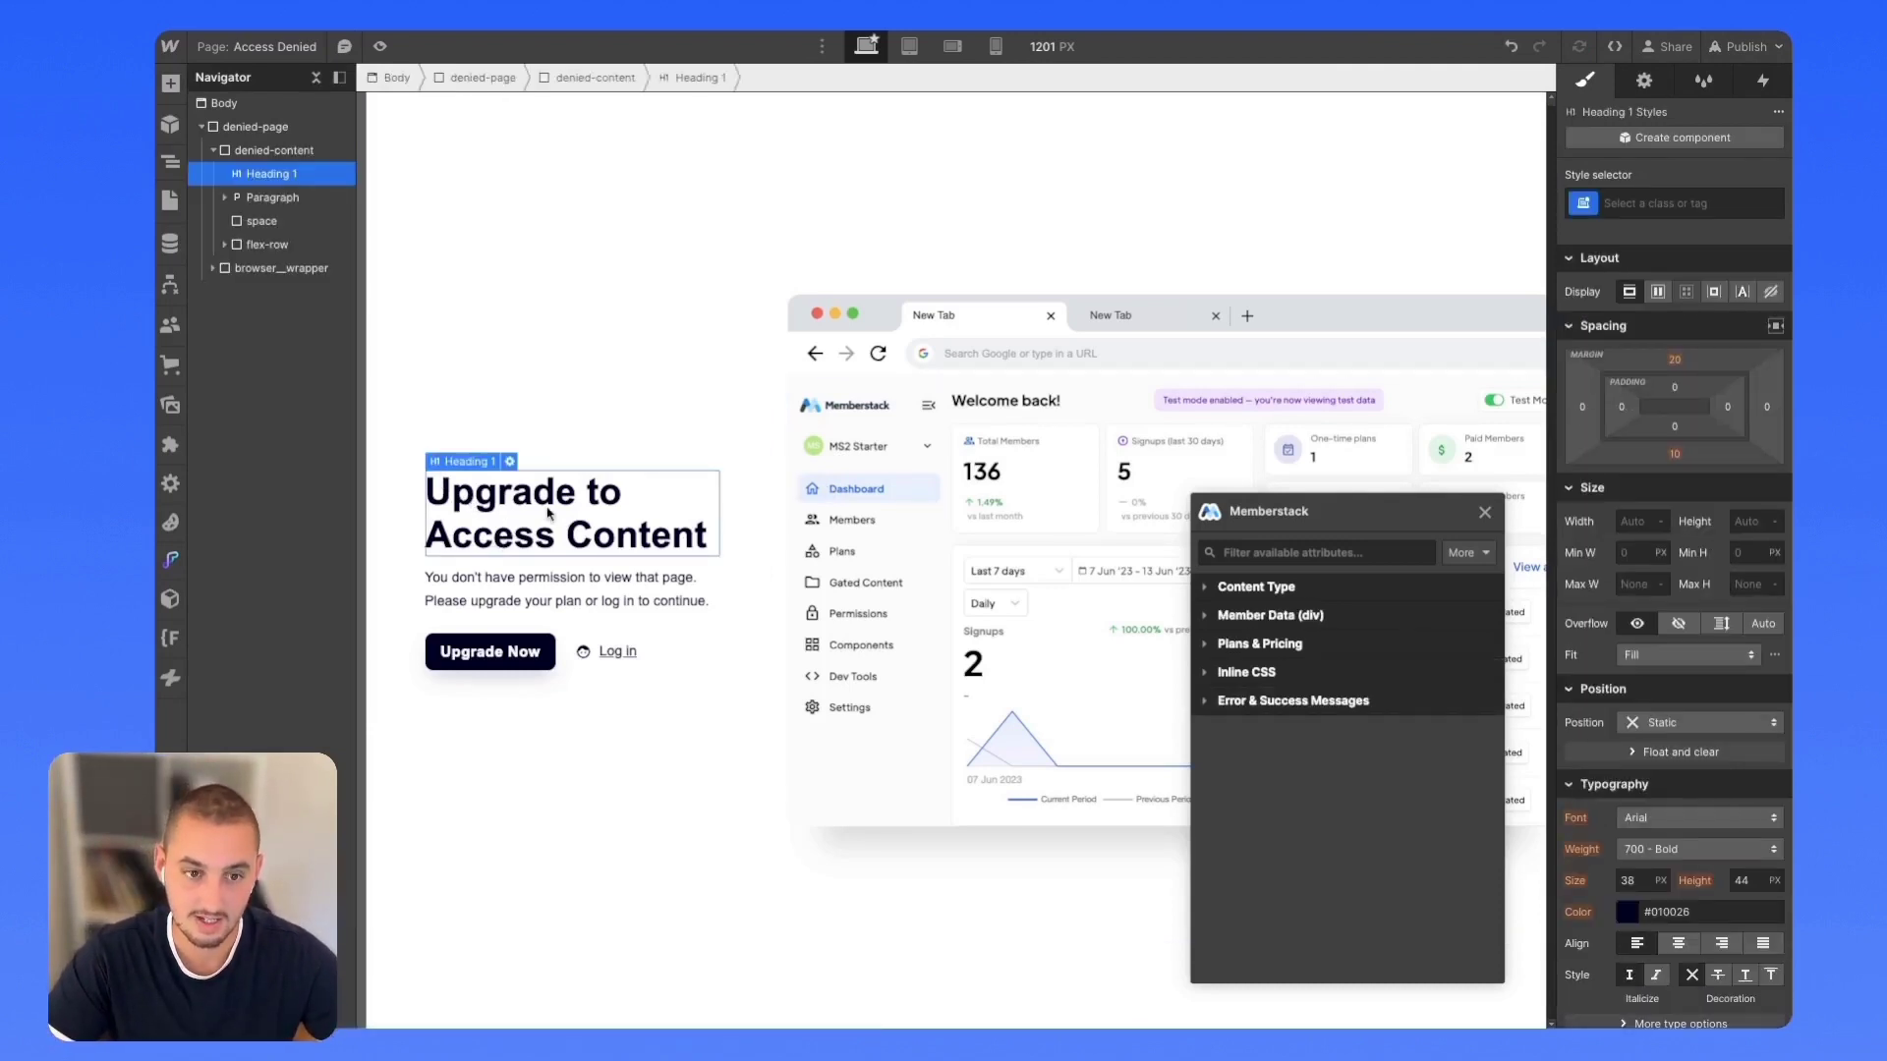
{"action": "key", "text": "ctrl+d"}
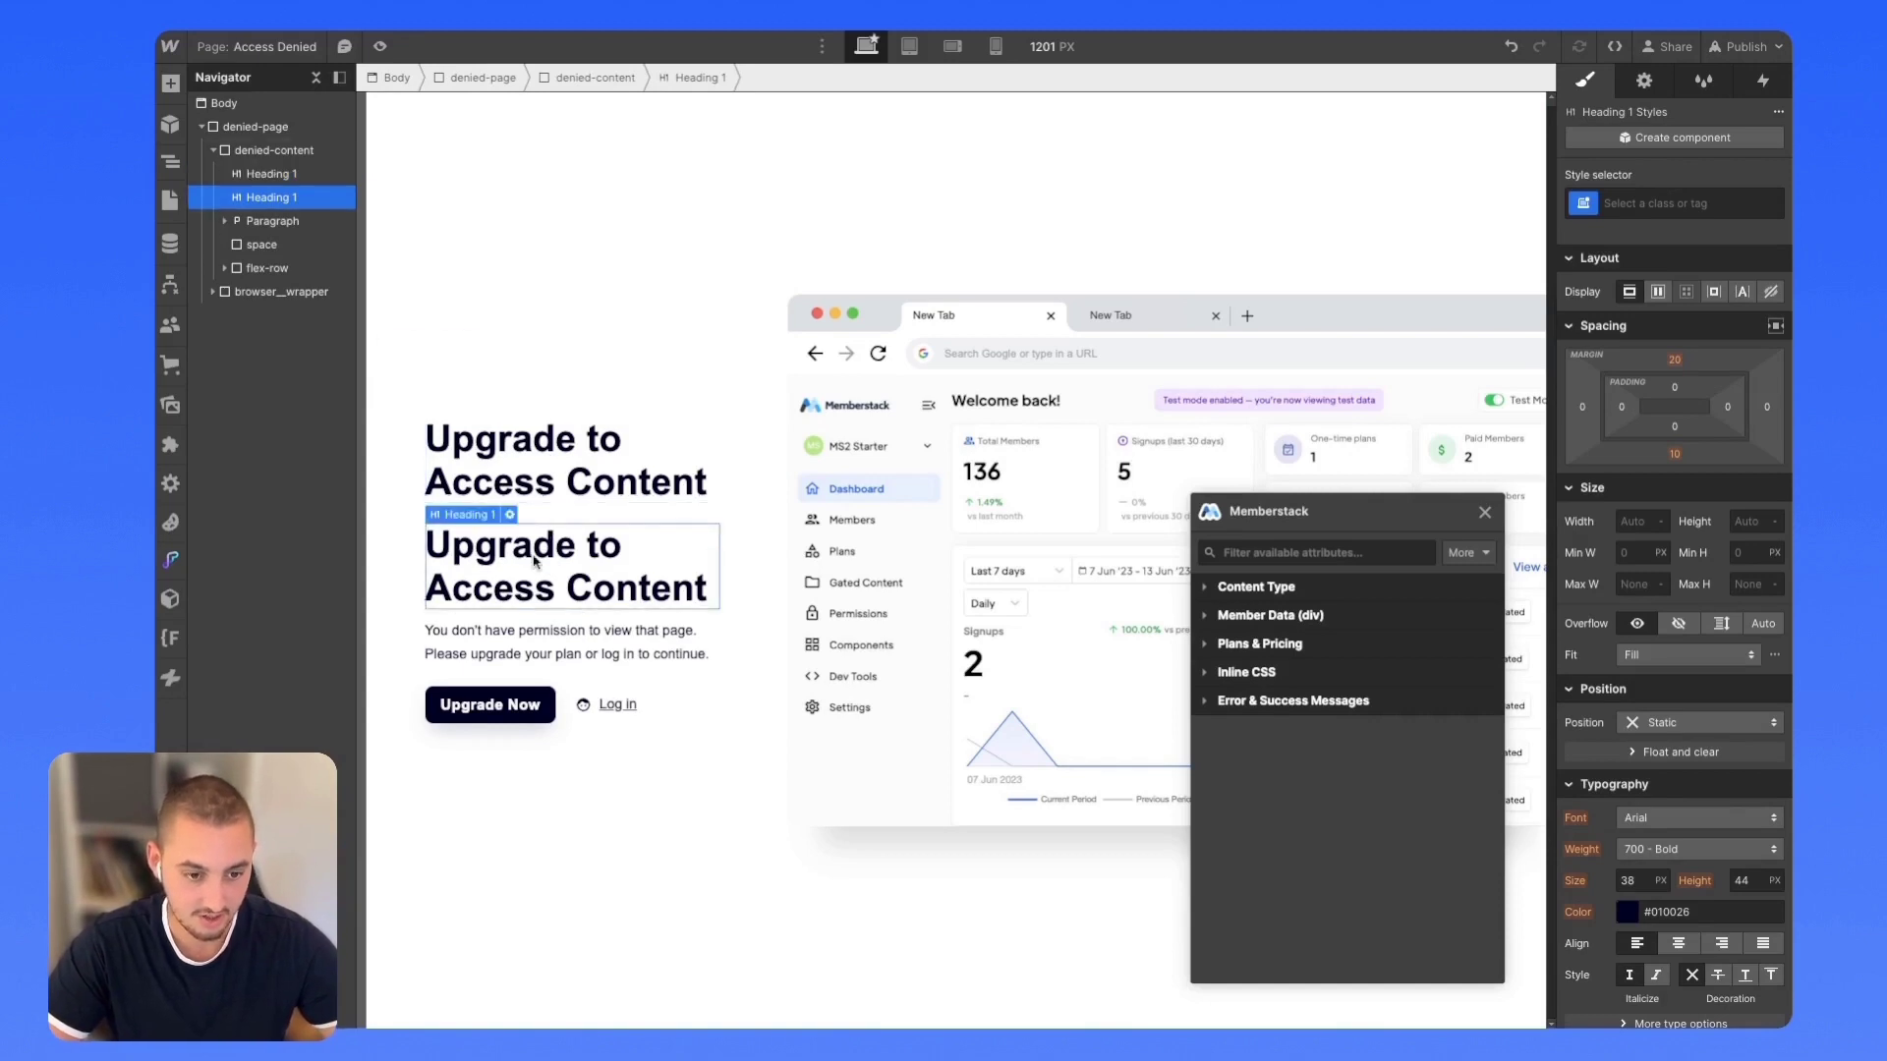
{"action": "double_click", "coordinate": [534, 556]}
{"action": "type", "text": "You d"}
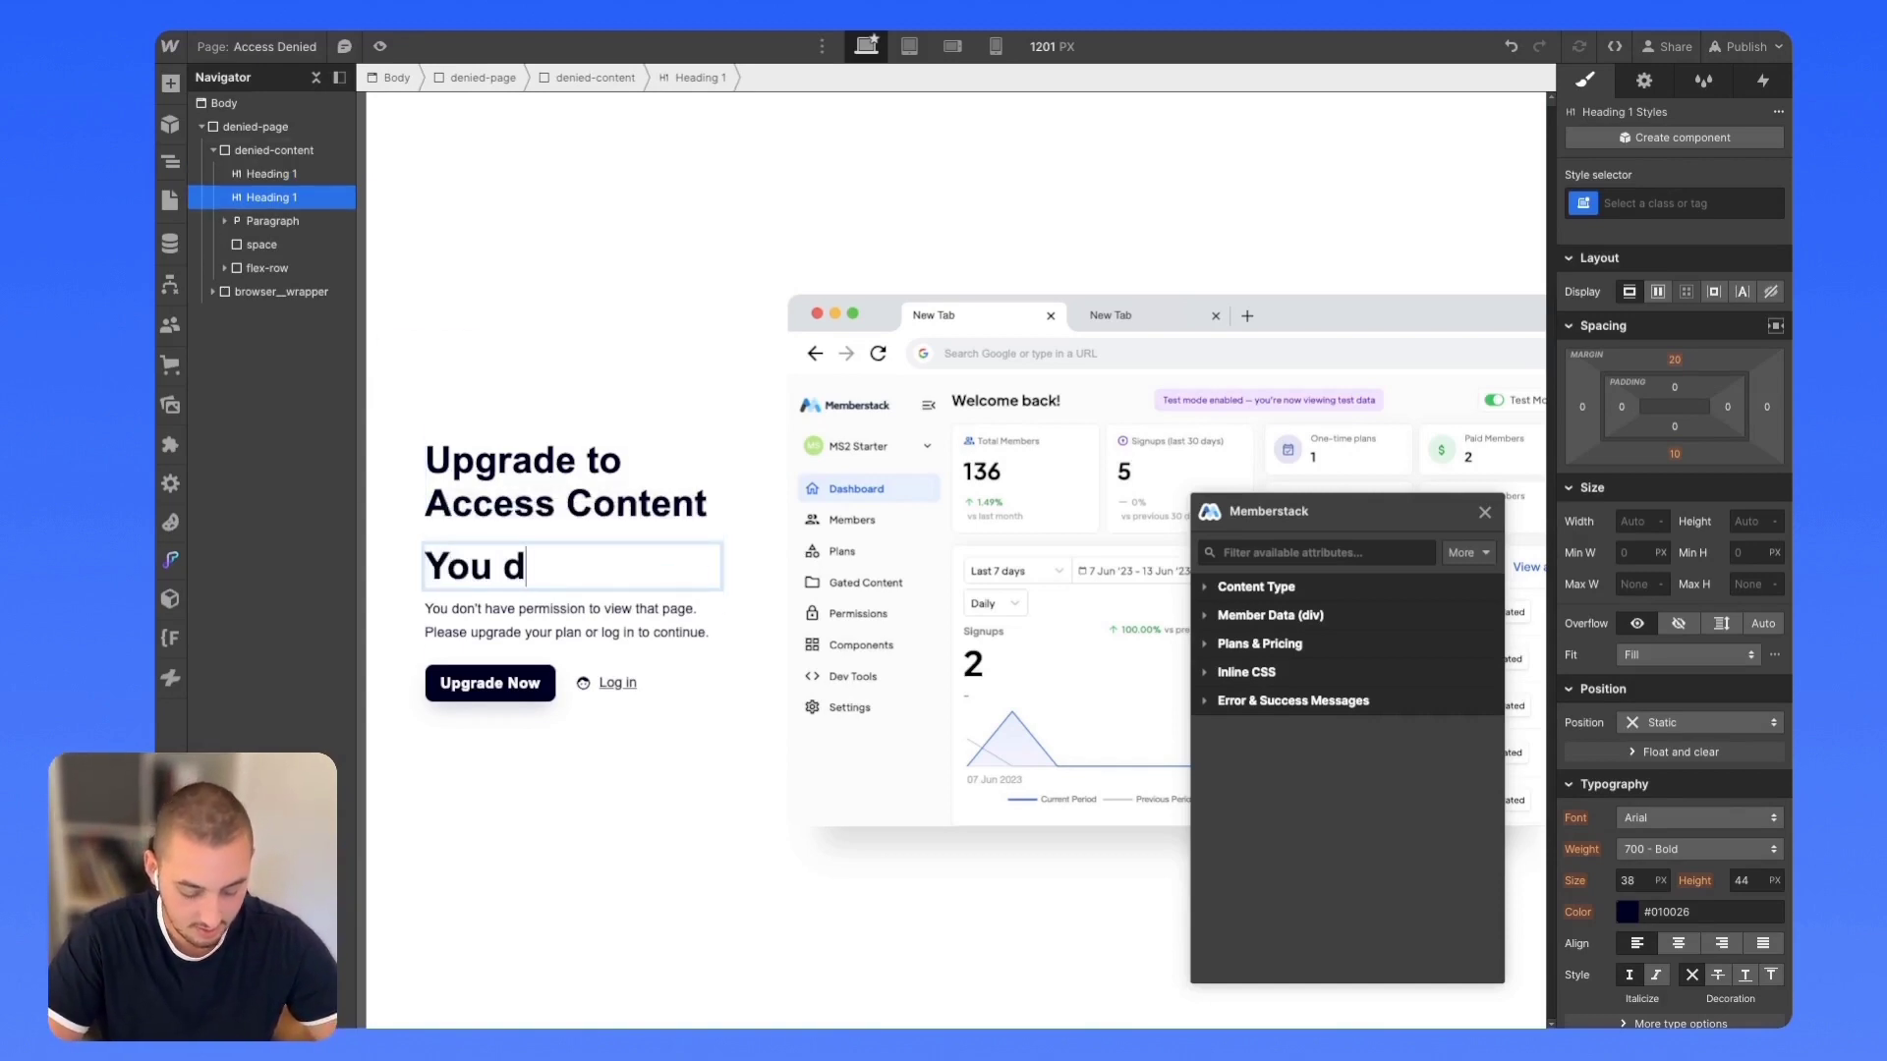
{"action": "type", "text": "on't have an account"}
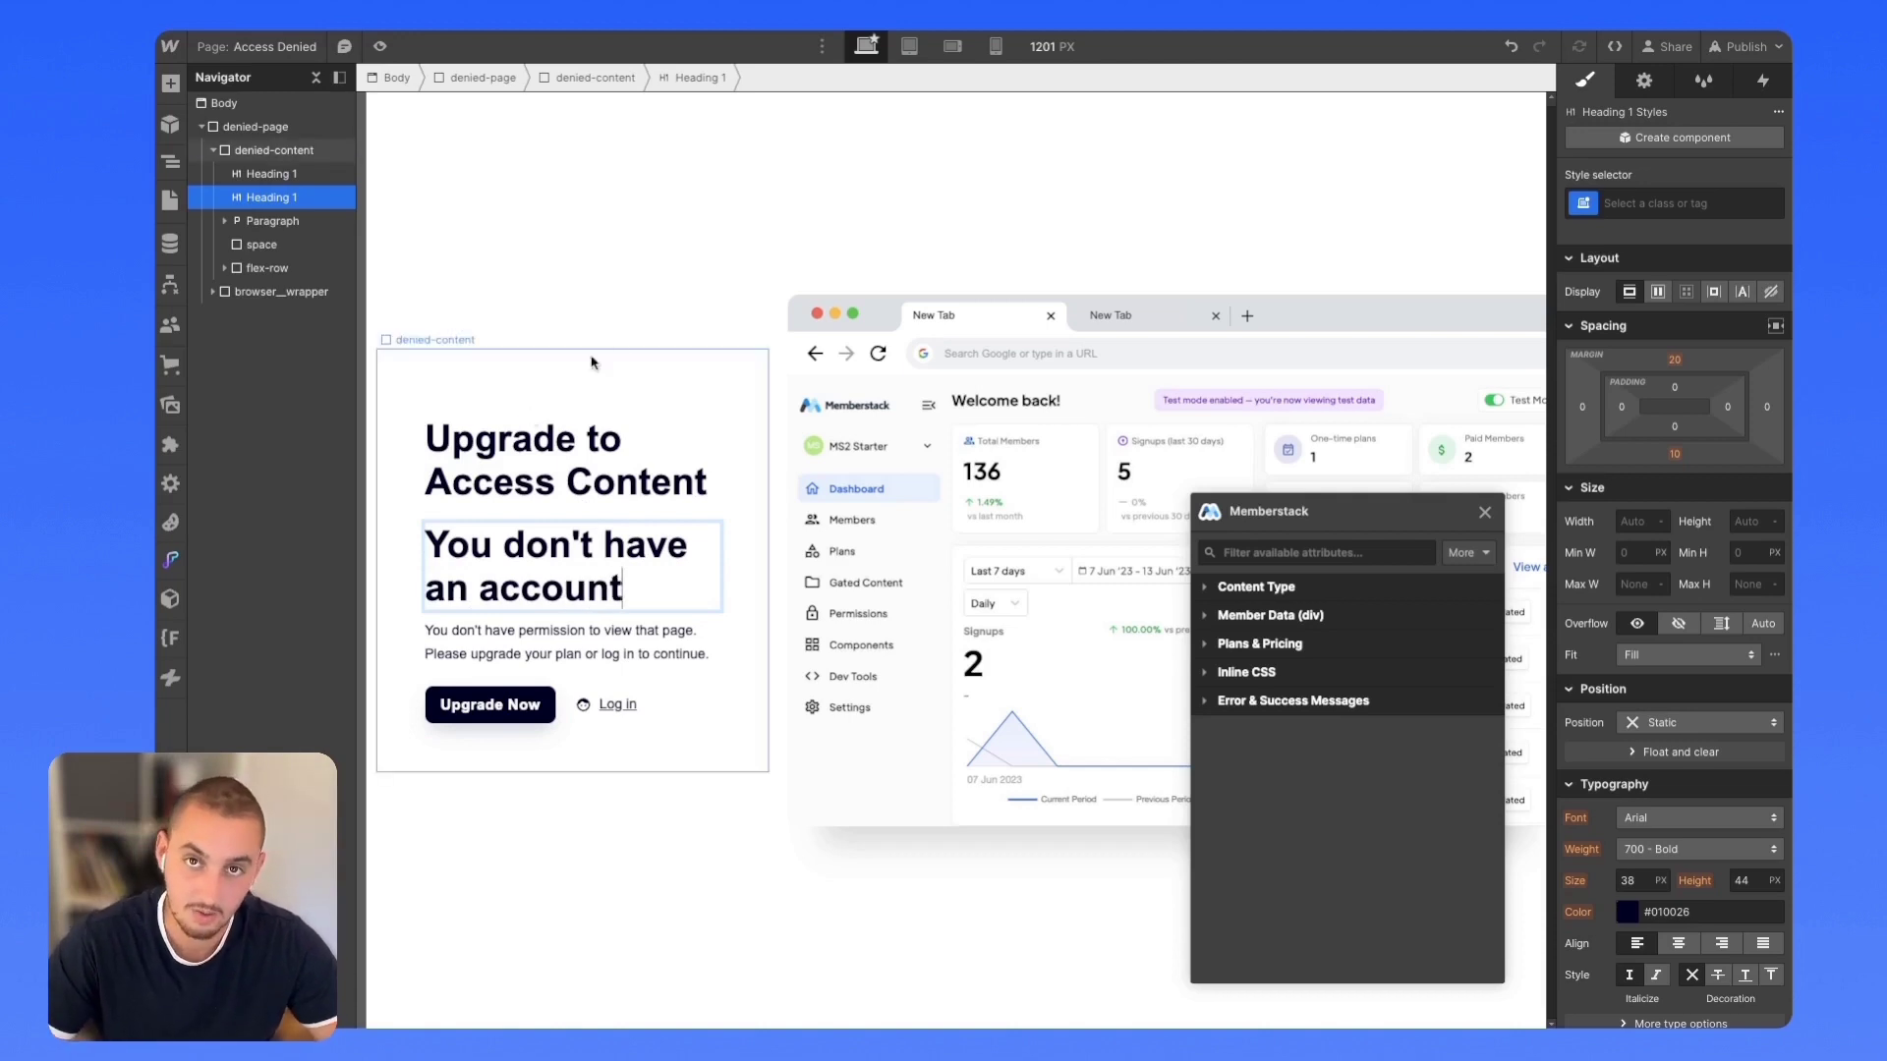
{"action": "key", "text": "Escape"}
{"action": "left_click", "coordinate": [561, 648]}
{"action": "left_click", "coordinate": [565, 587]}
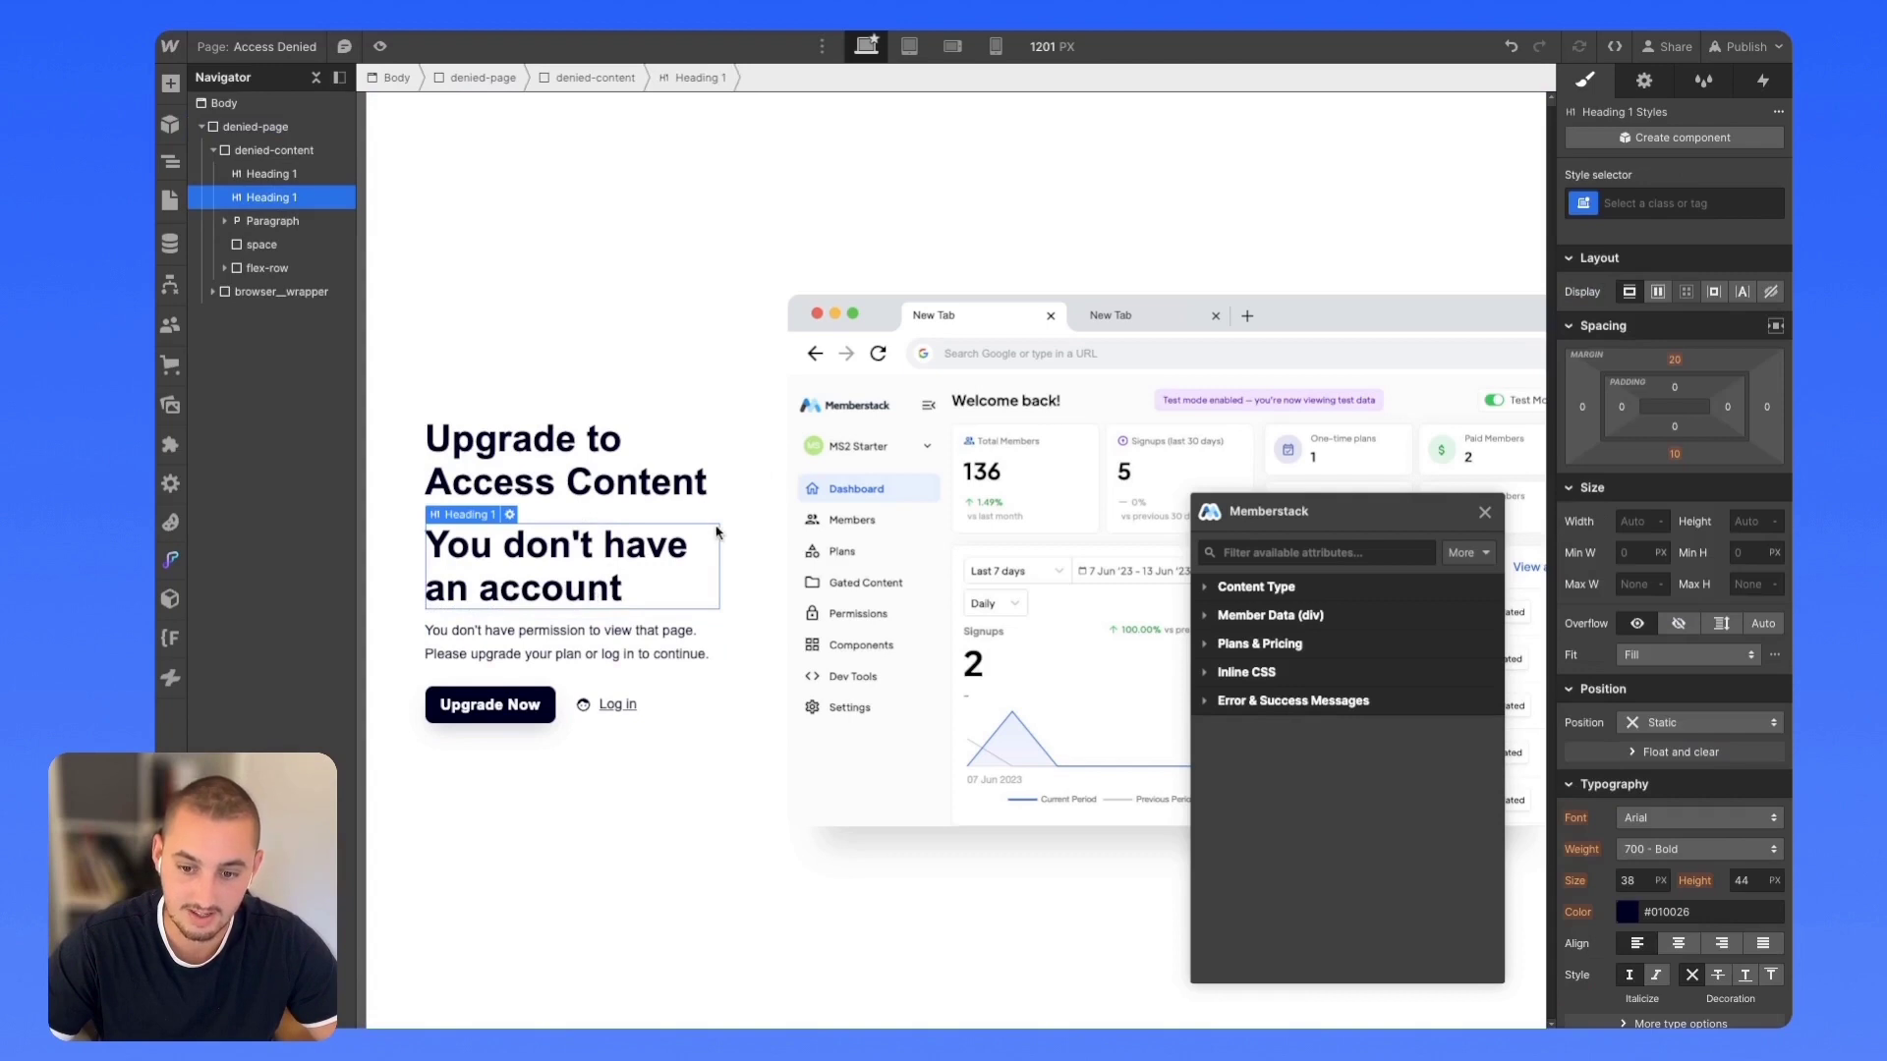
Step: Make the heading Memberstack Gated Content with Content ID 'members', then publish to selected domains
{"action": "left_click", "coordinate": [1258, 588]}
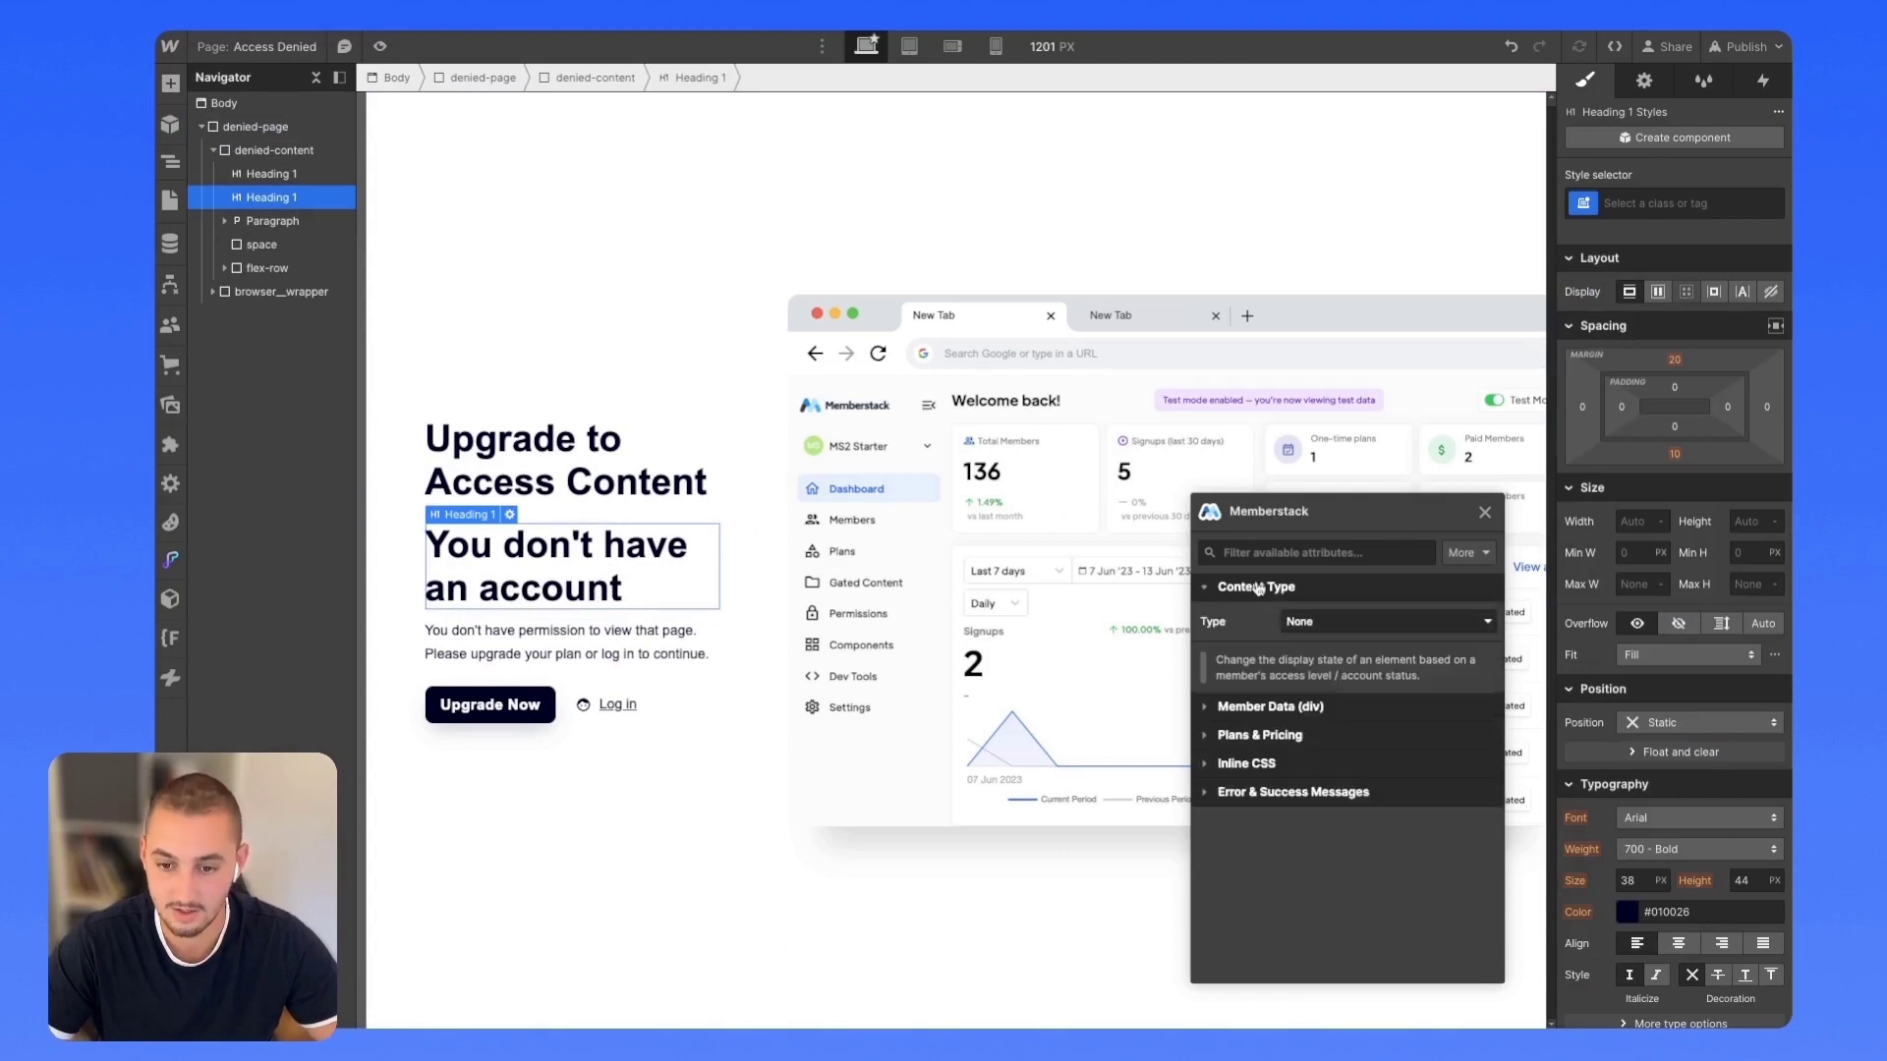
{"action": "left_click", "coordinate": [1302, 624]}
{"action": "left_click", "coordinate": [1321, 644]}
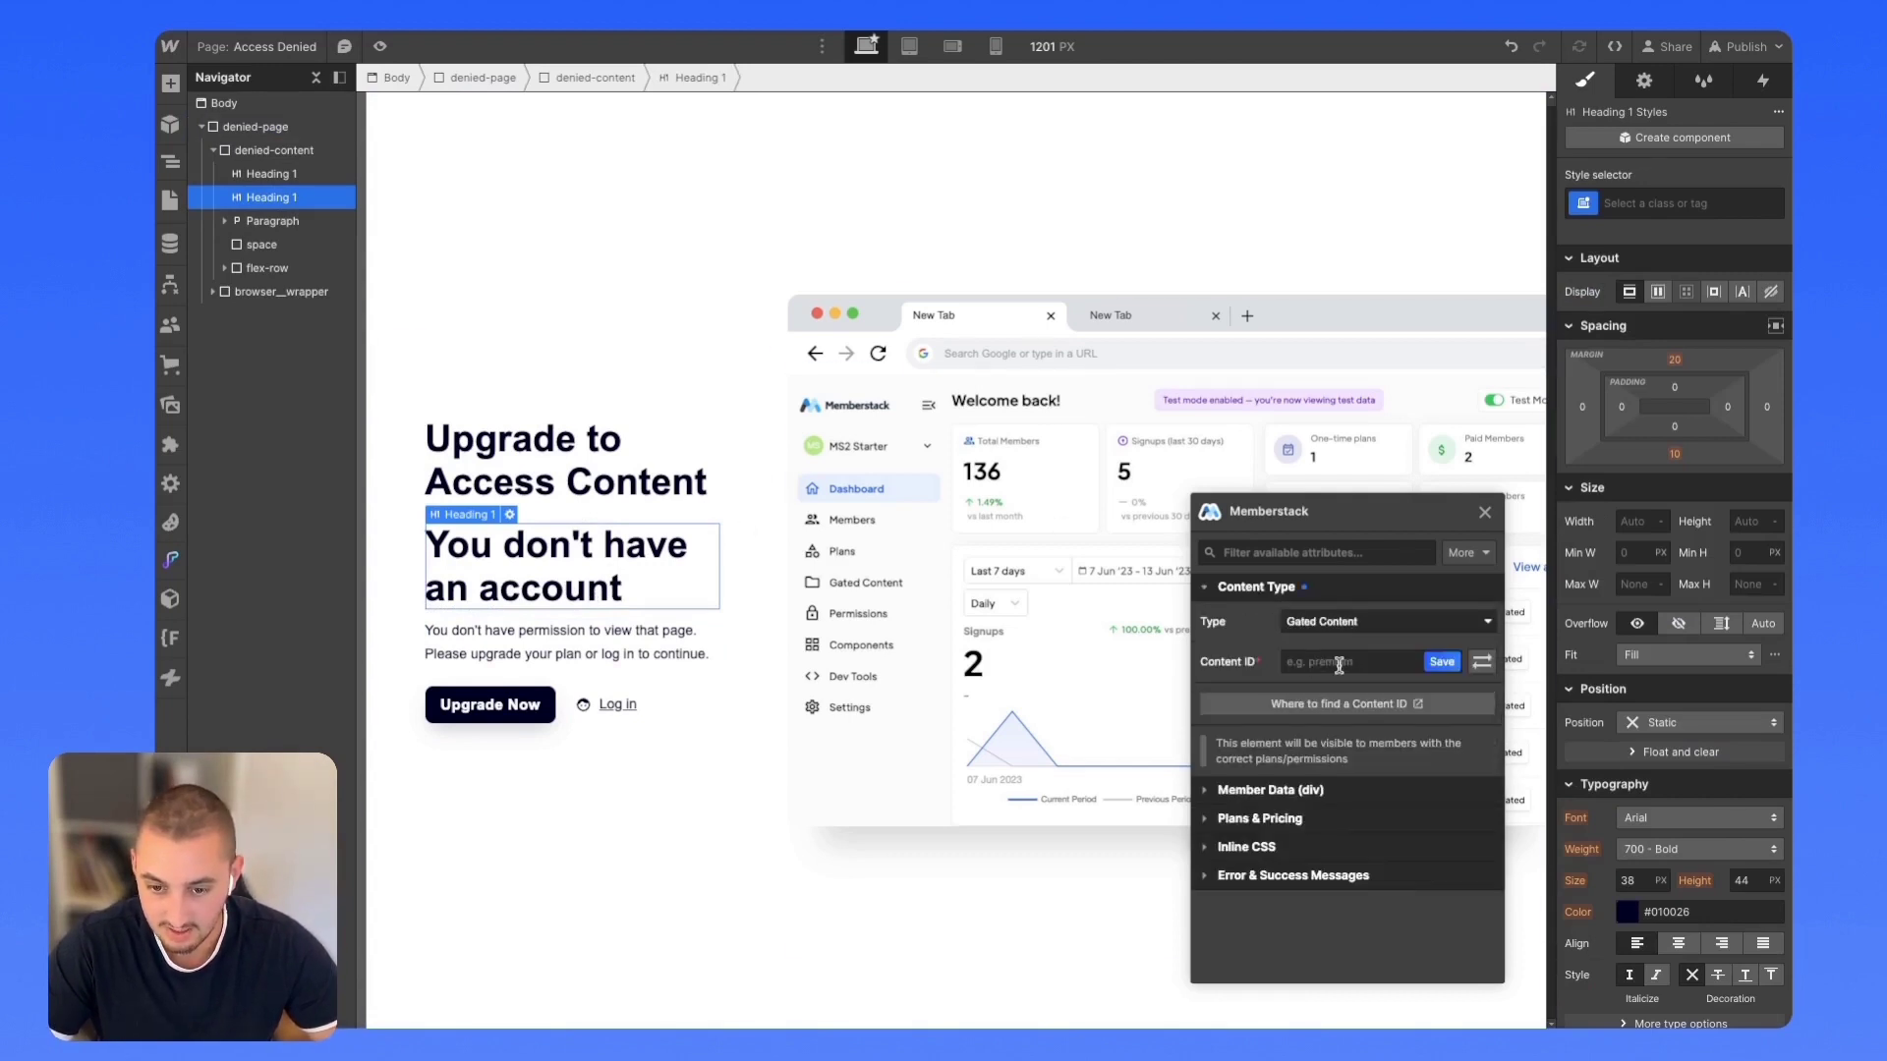
{"action": "left_click", "coordinate": [1339, 663]}
{"action": "type", "text": "mem"}
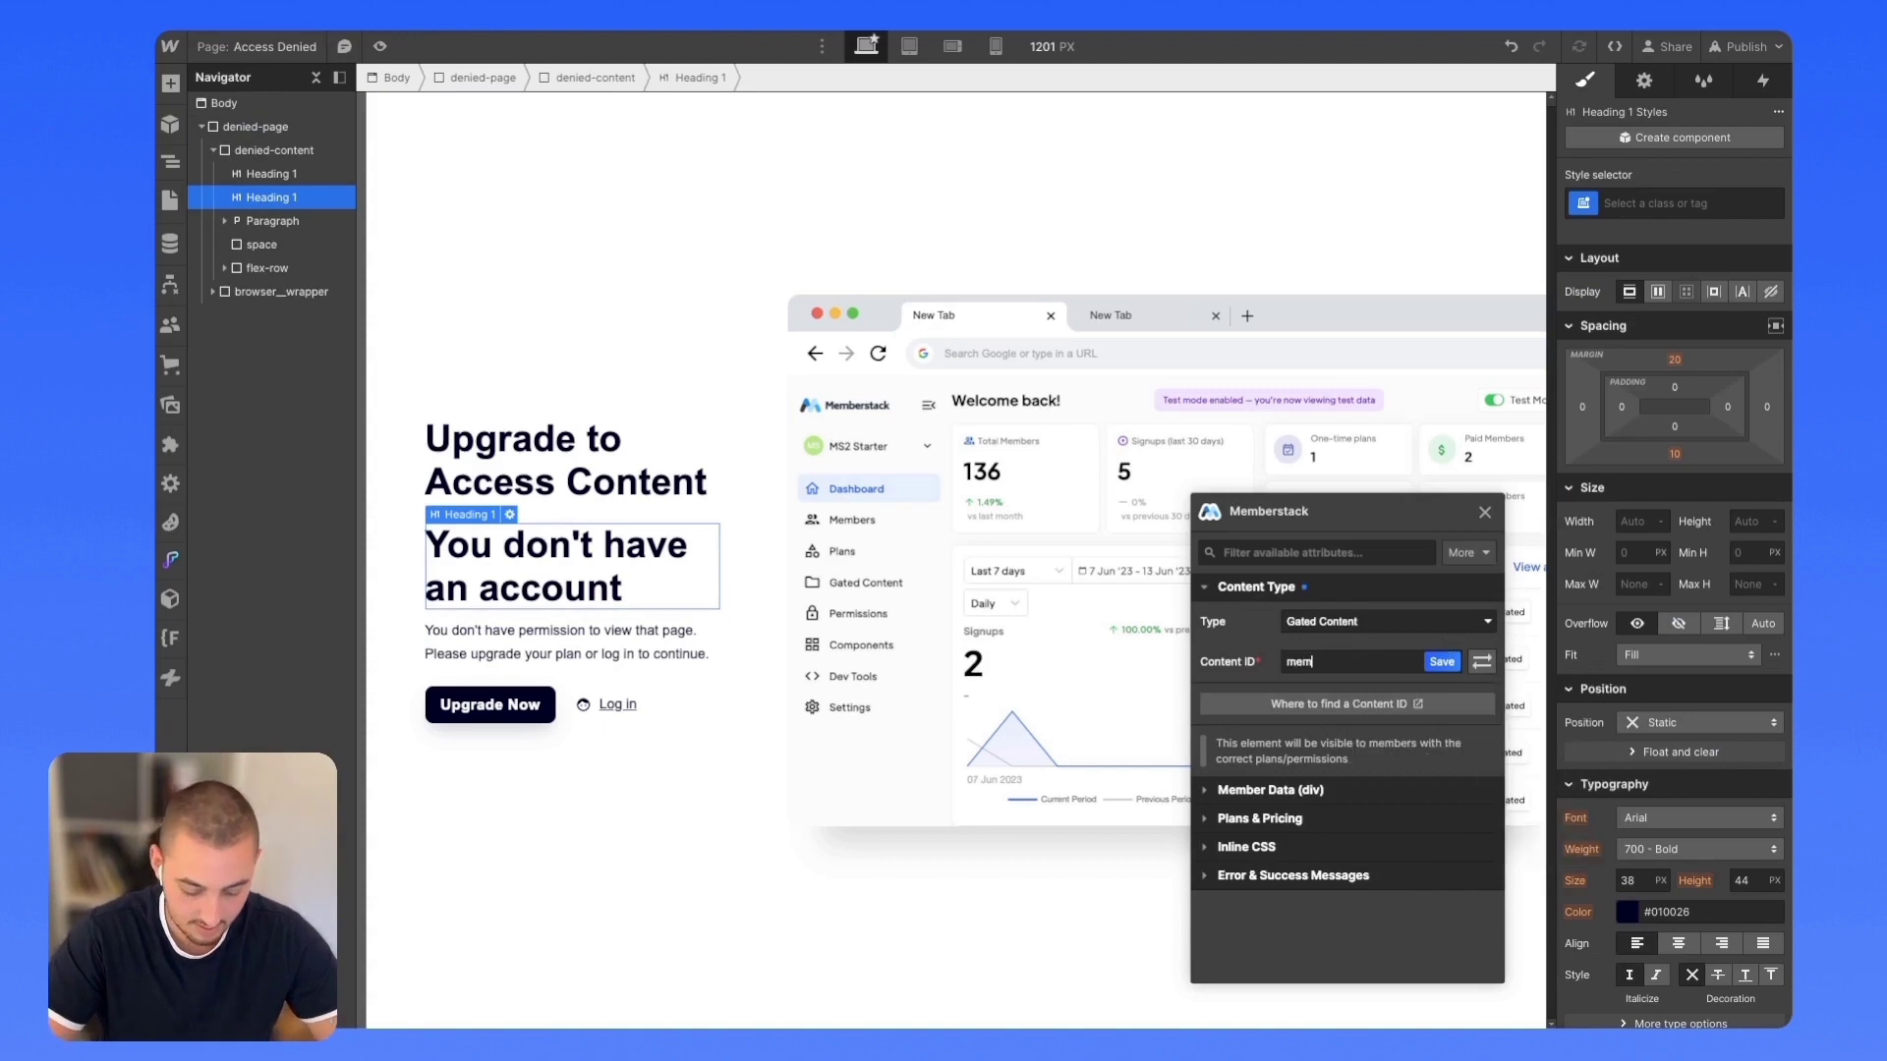
{"action": "type", "text": "bers"}
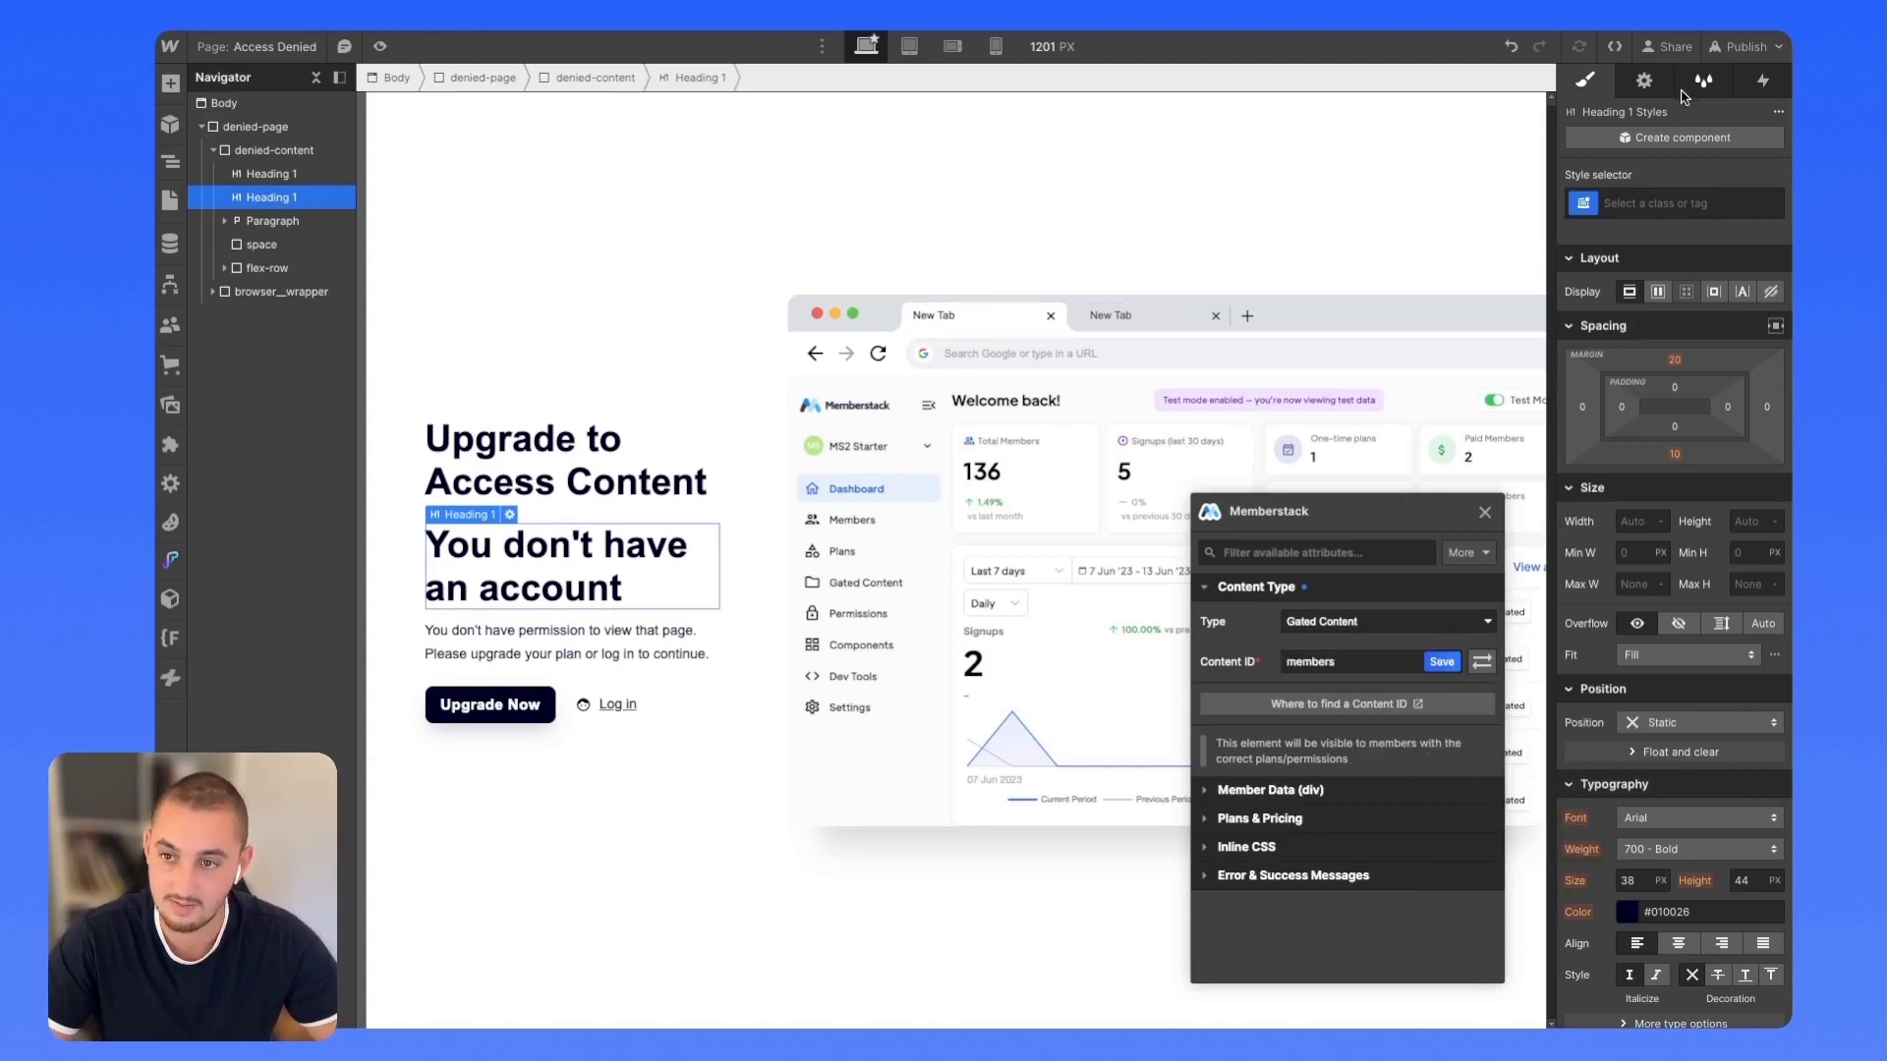
{"action": "left_click", "coordinate": [1747, 46]}
{"action": "left_click", "coordinate": [1661, 344]}
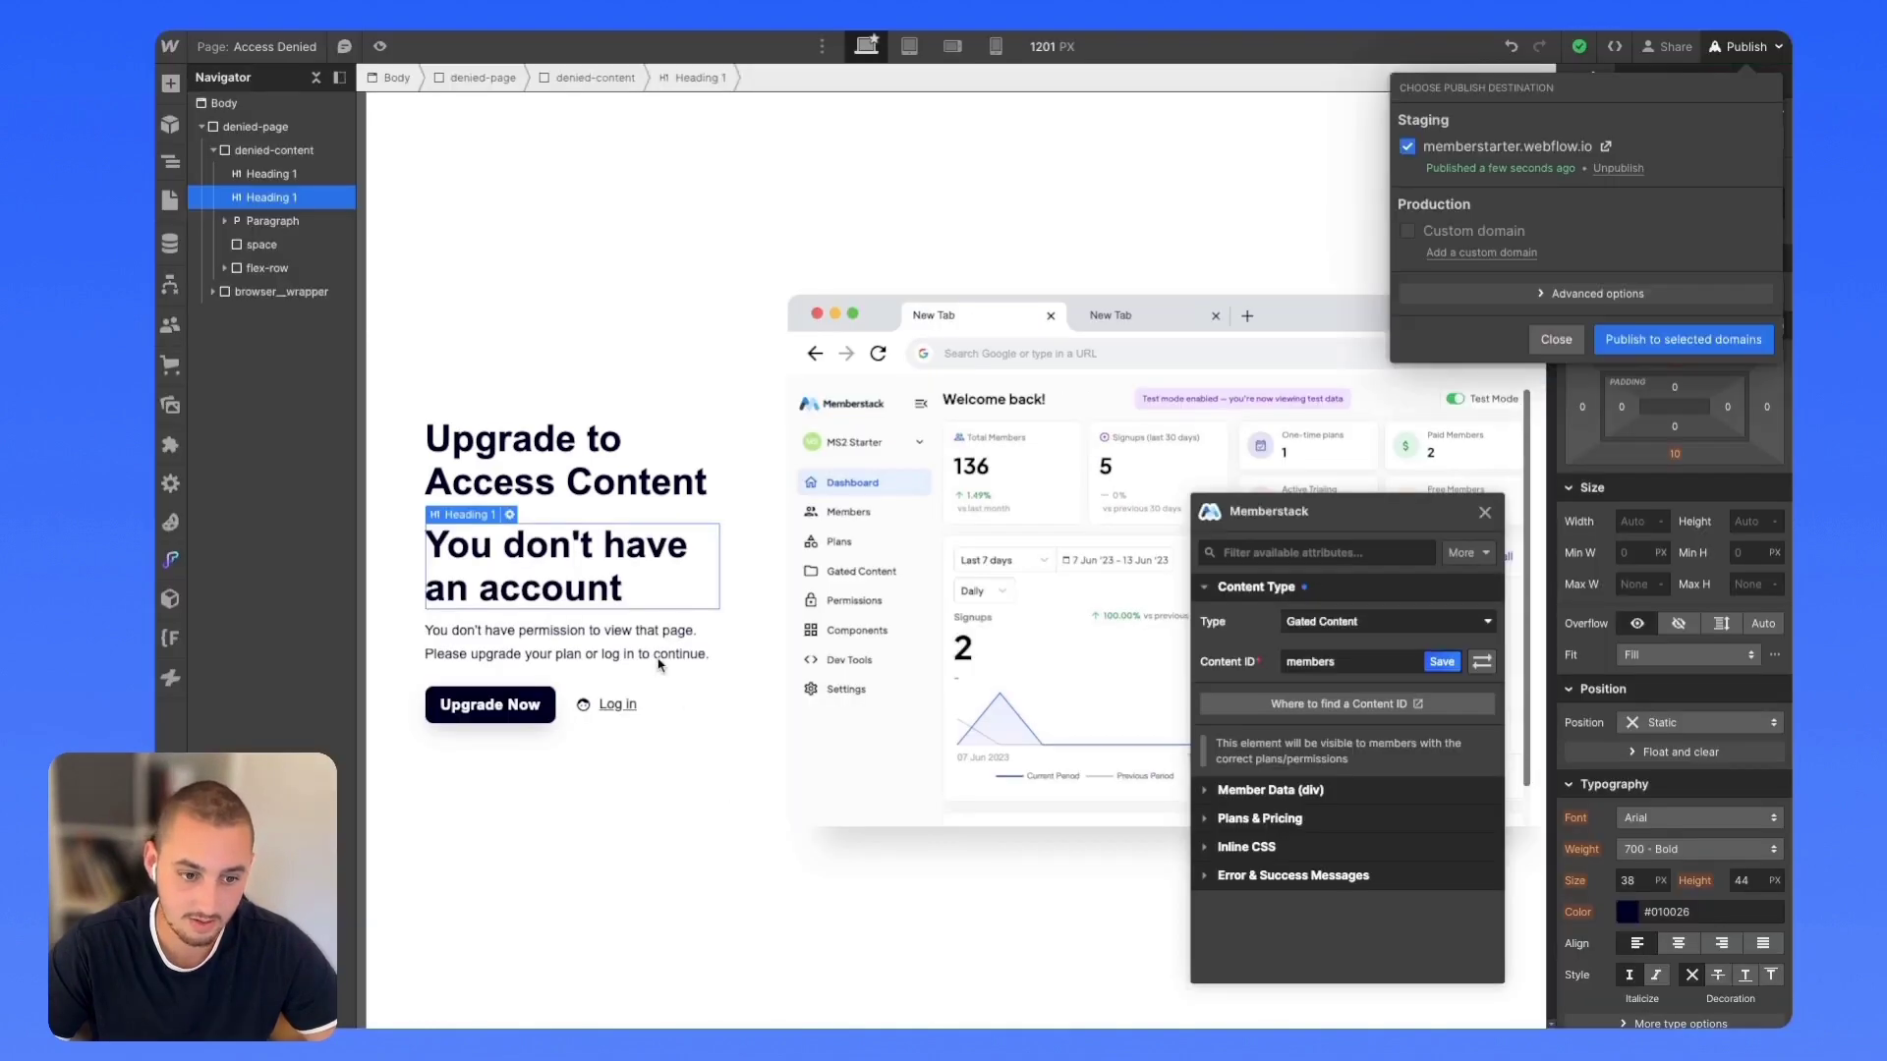
Step: Save the gated heading's Content ID and publish again to the selected domains
{"action": "left_click", "coordinate": [1484, 663]}
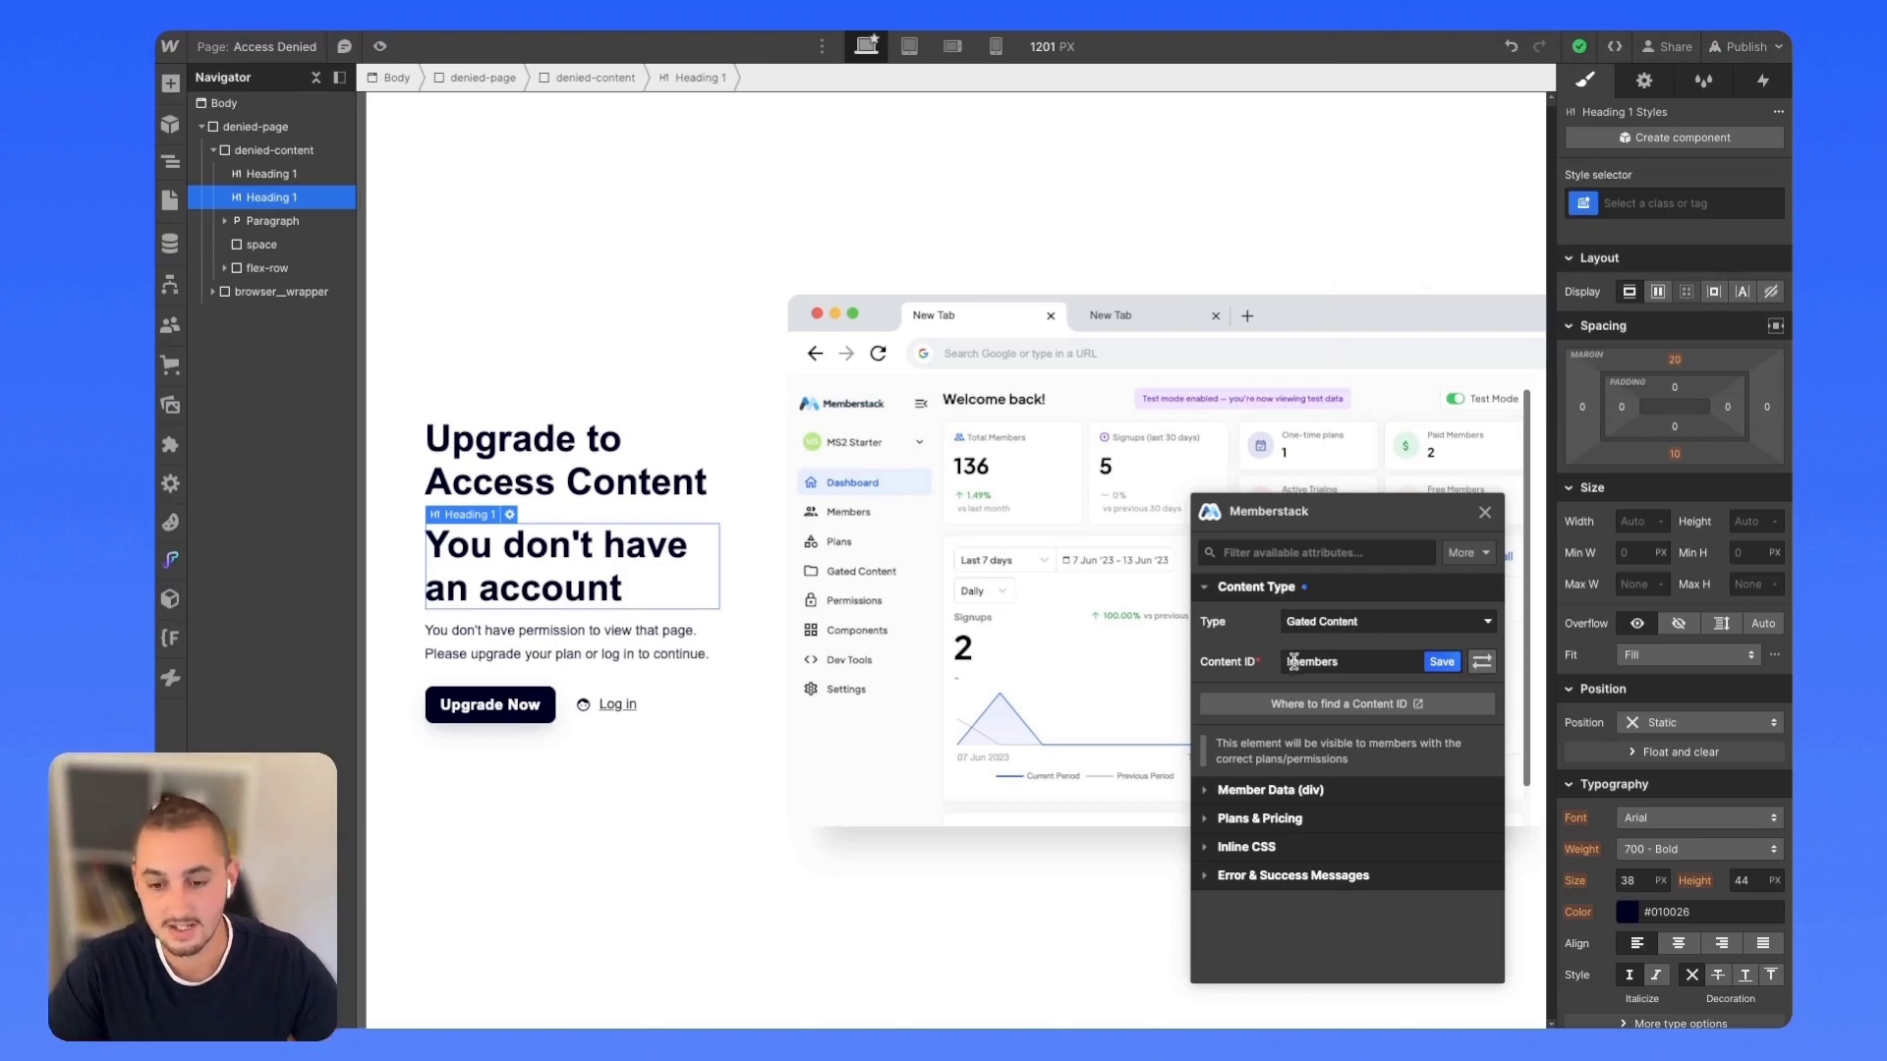
{"action": "left_click", "coordinate": [1441, 662]}
{"action": "left_click", "coordinate": [1746, 47]}
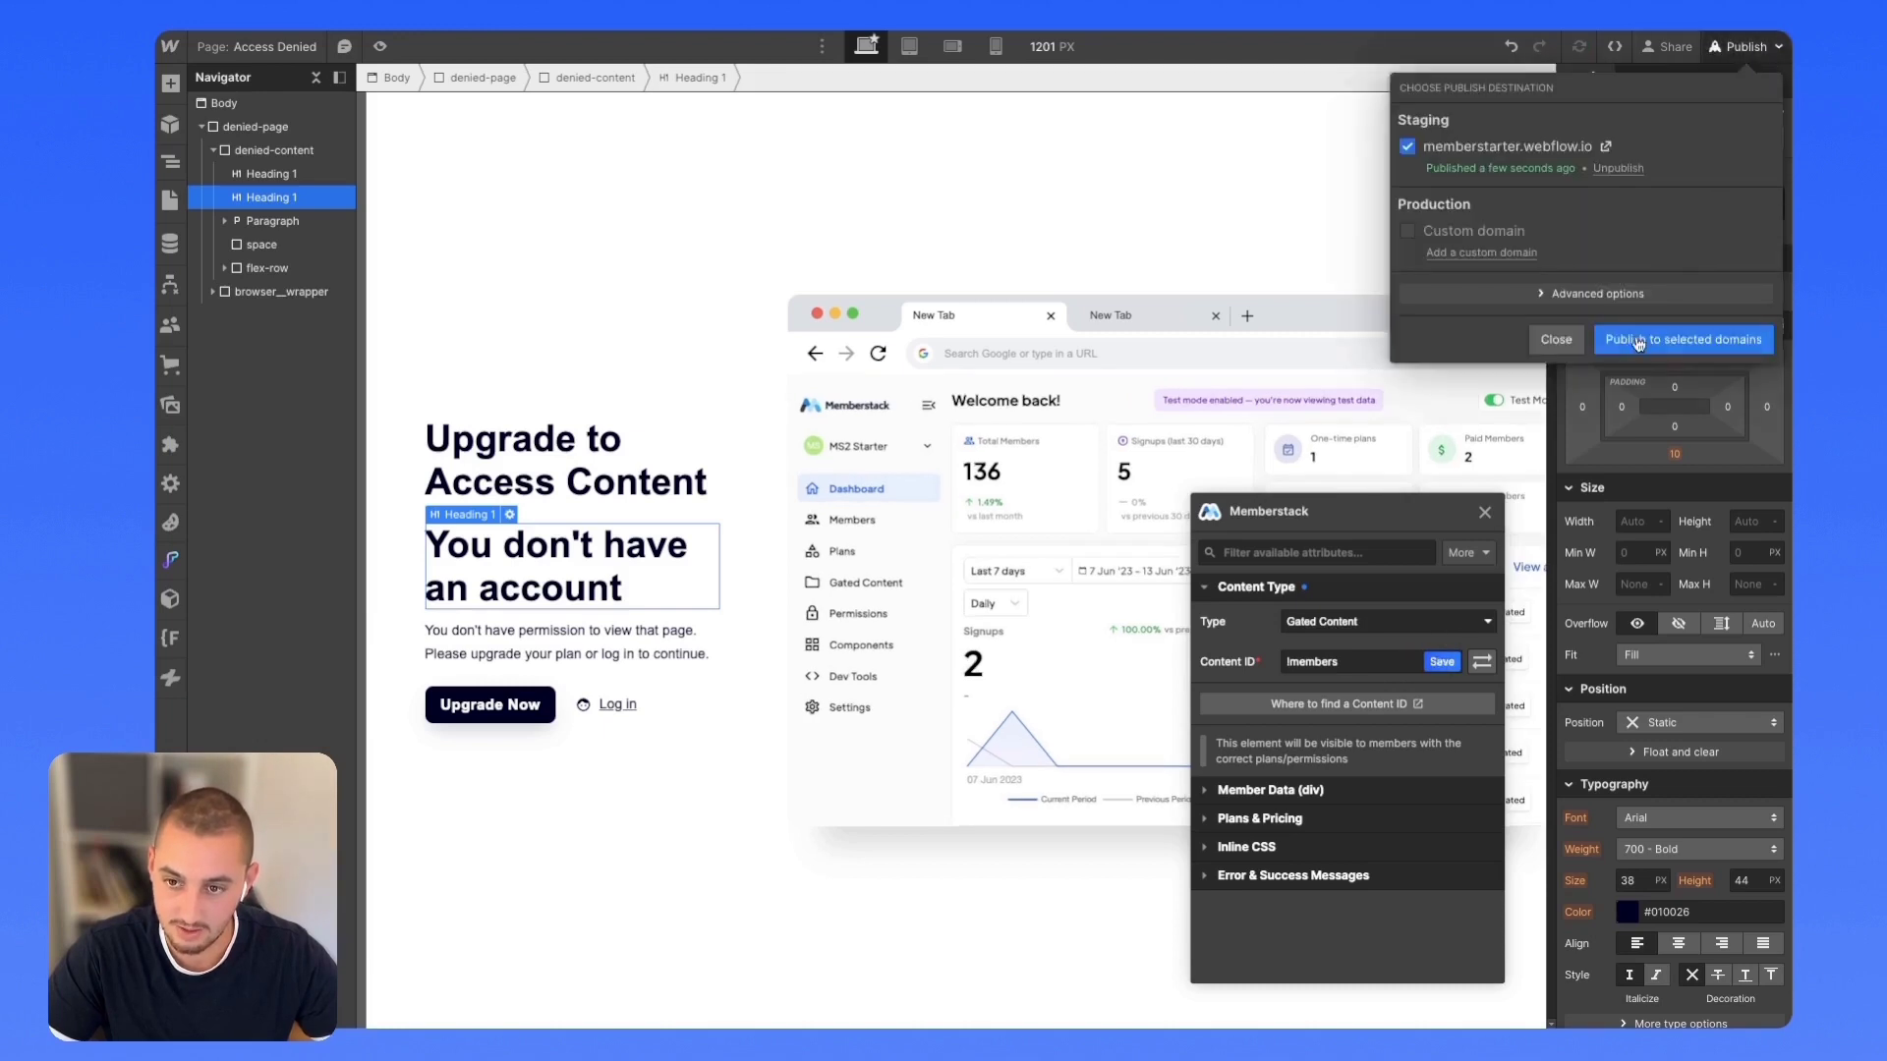
{"action": "left_click", "coordinate": [1671, 340]}
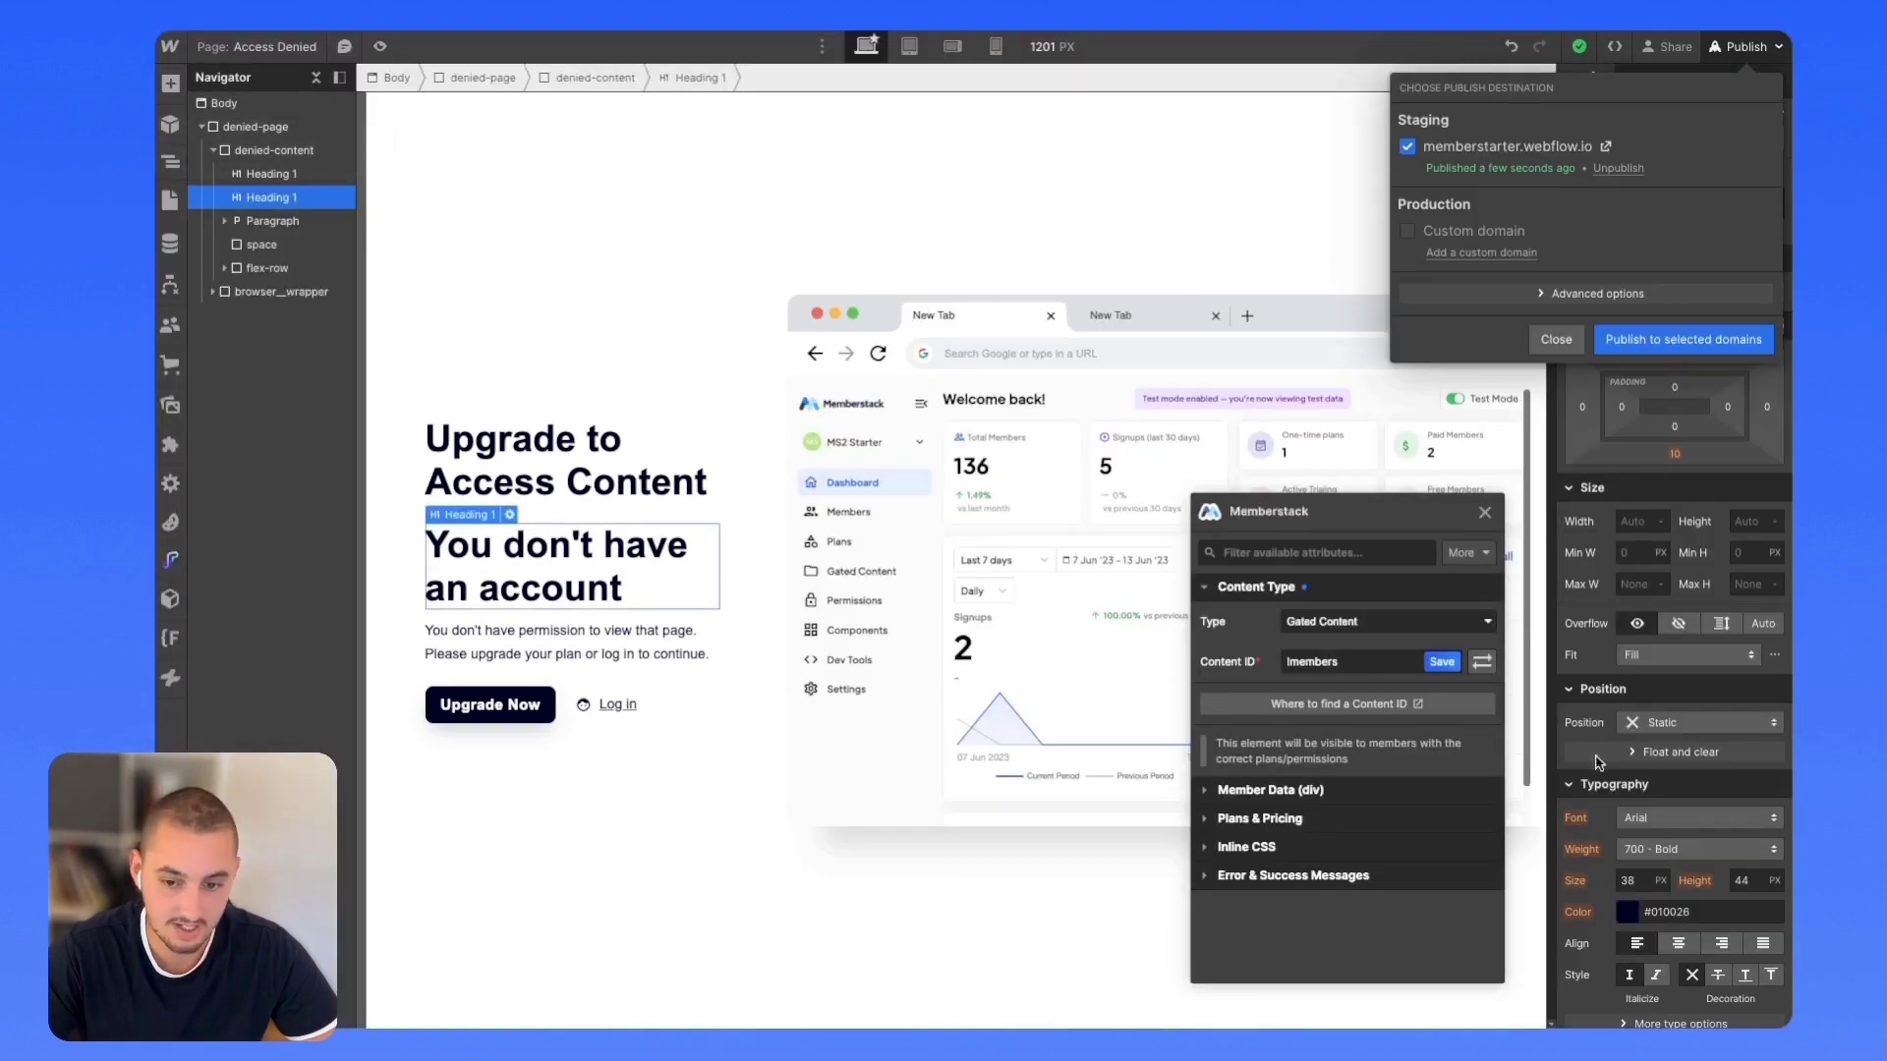
{"action": "left_click", "coordinate": [1222, 669]}
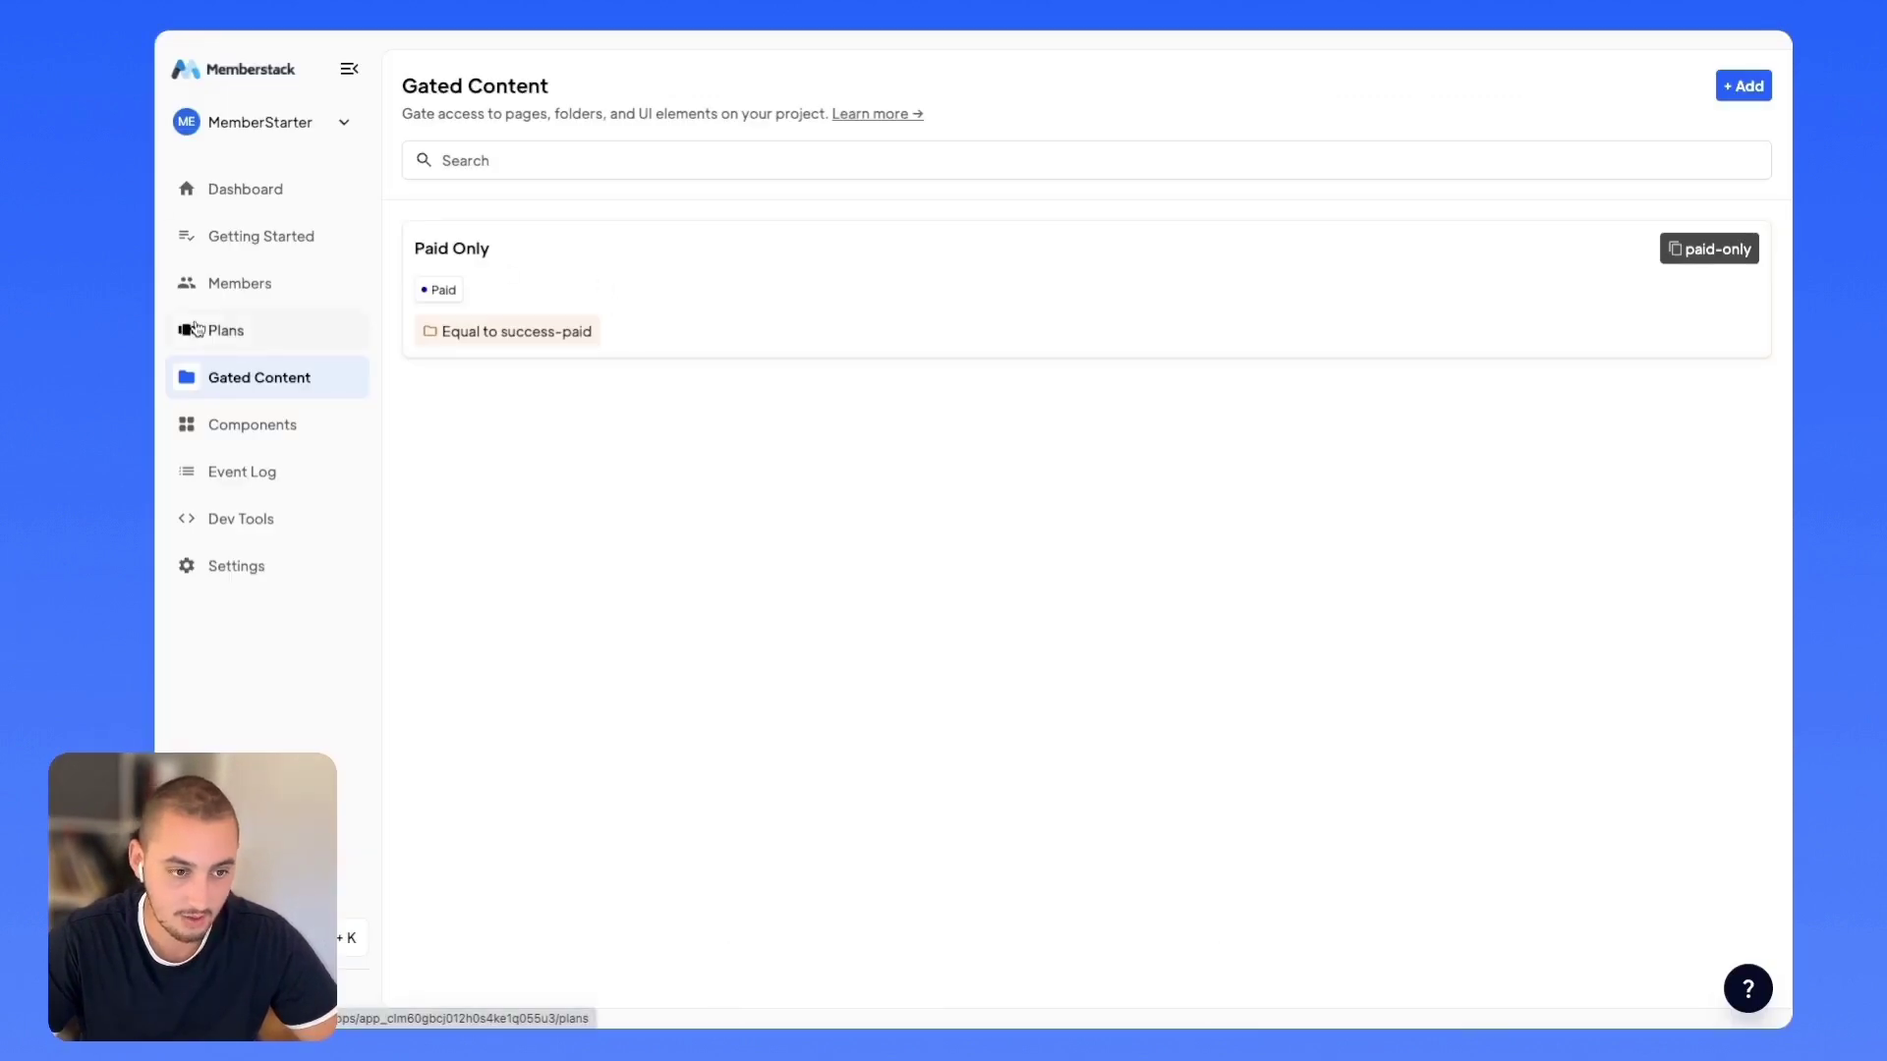
Step: Open the Paid Only gated content rule and select its 'paid-only' content ID
{"action": "left_click", "coordinate": [197, 328]}
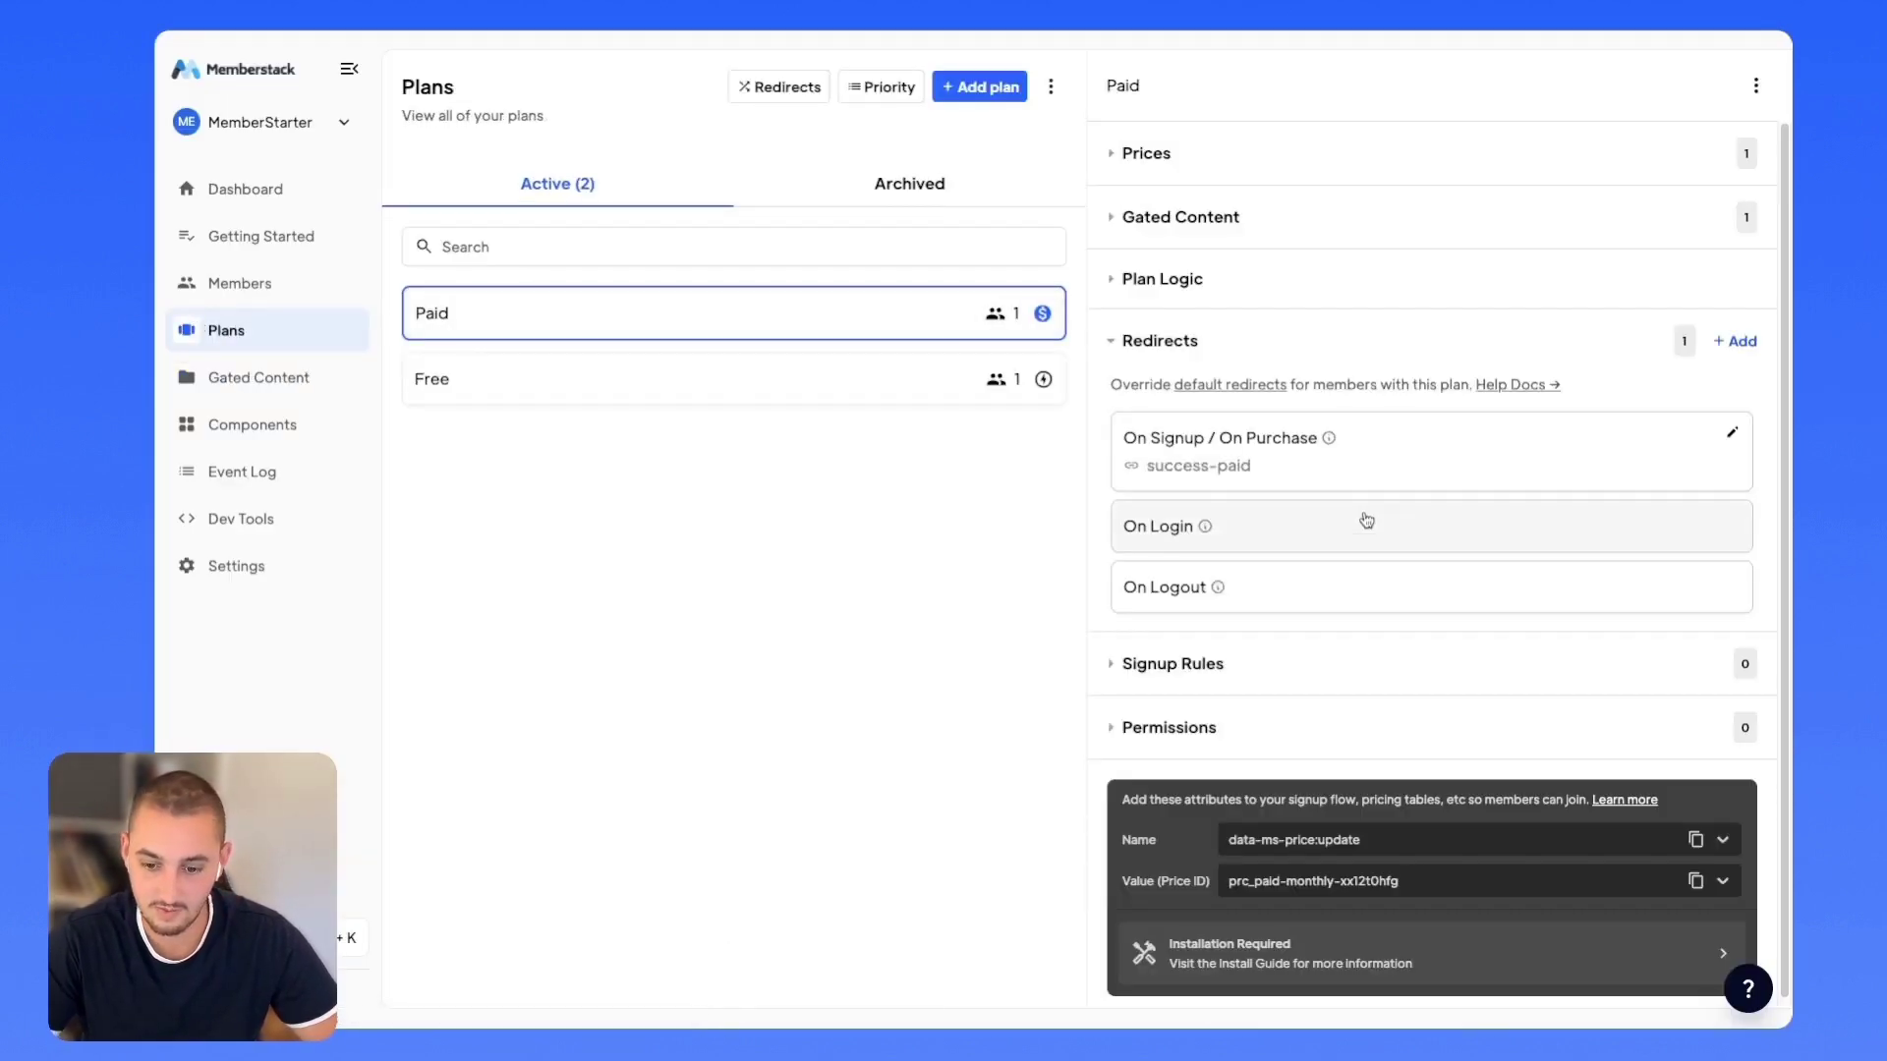
{"action": "scroll", "coordinate": [1365, 521], "scroll_direction": "down", "scroll_amount": 1}
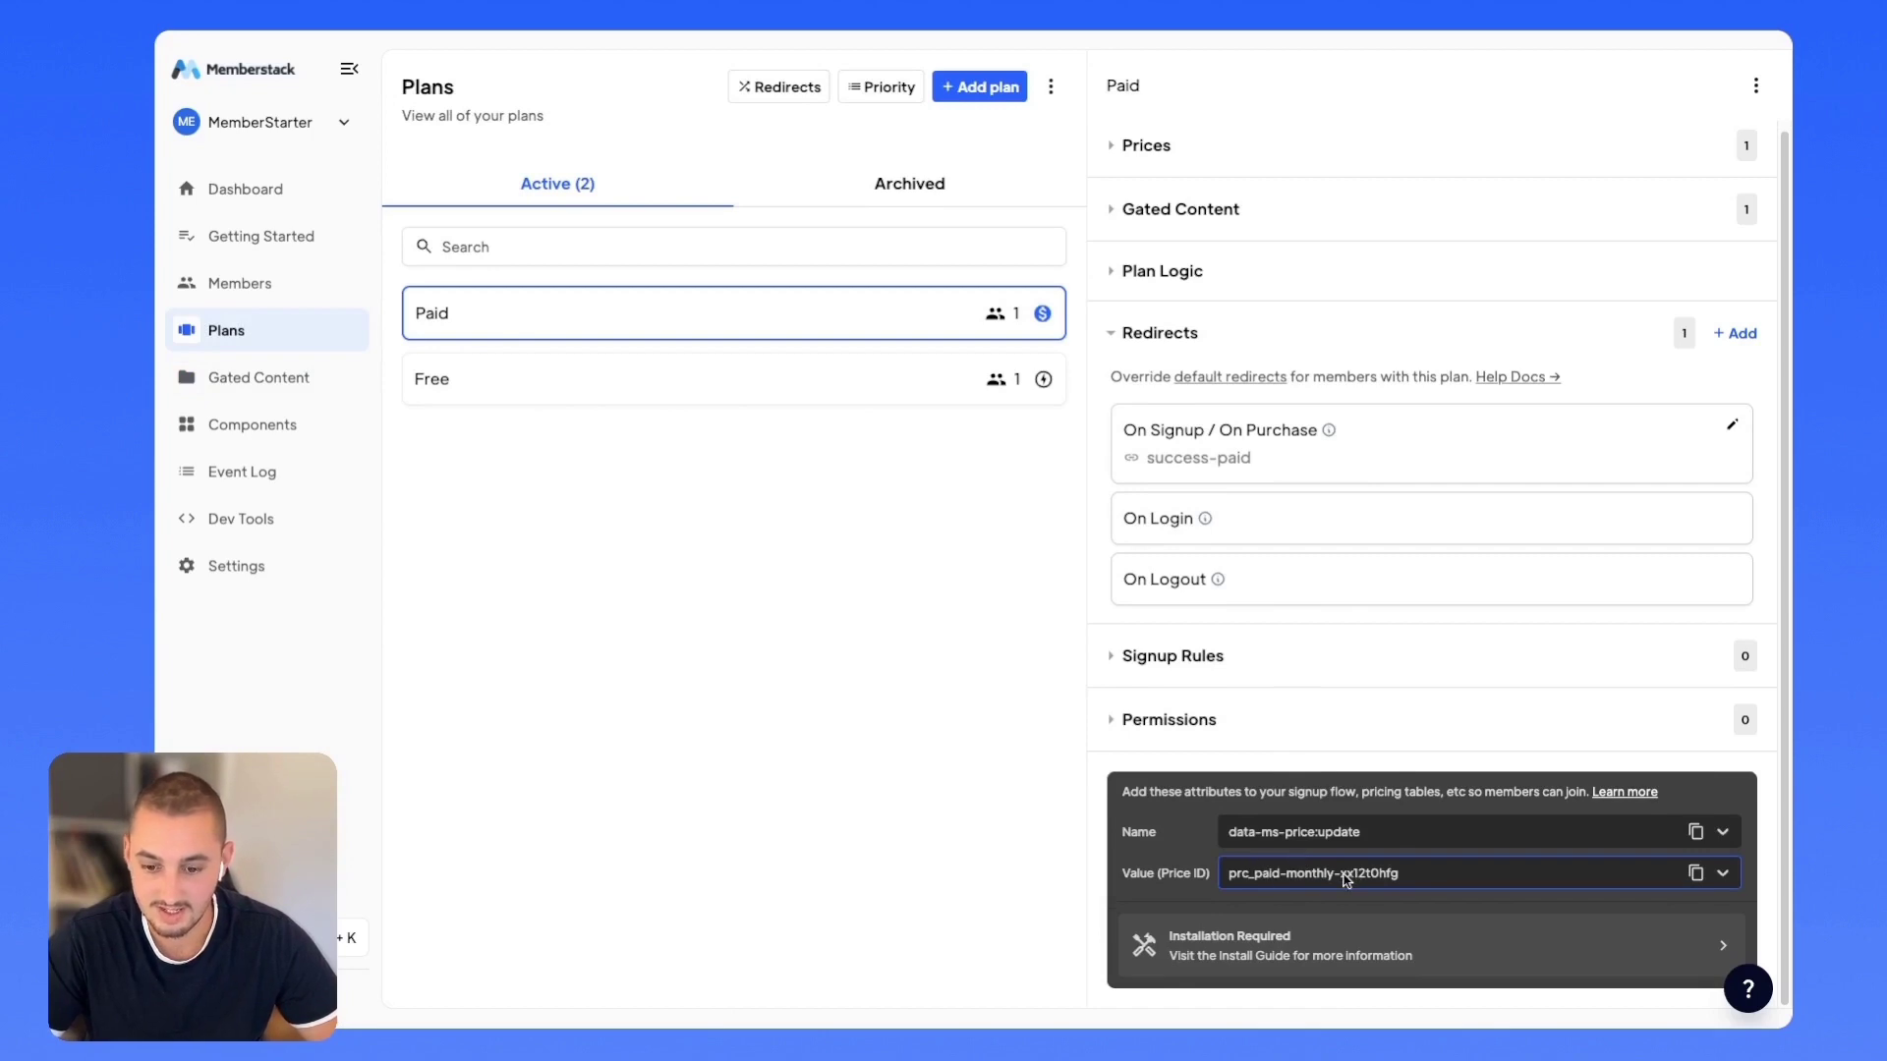
{"action": "left_click", "coordinate": [228, 378]}
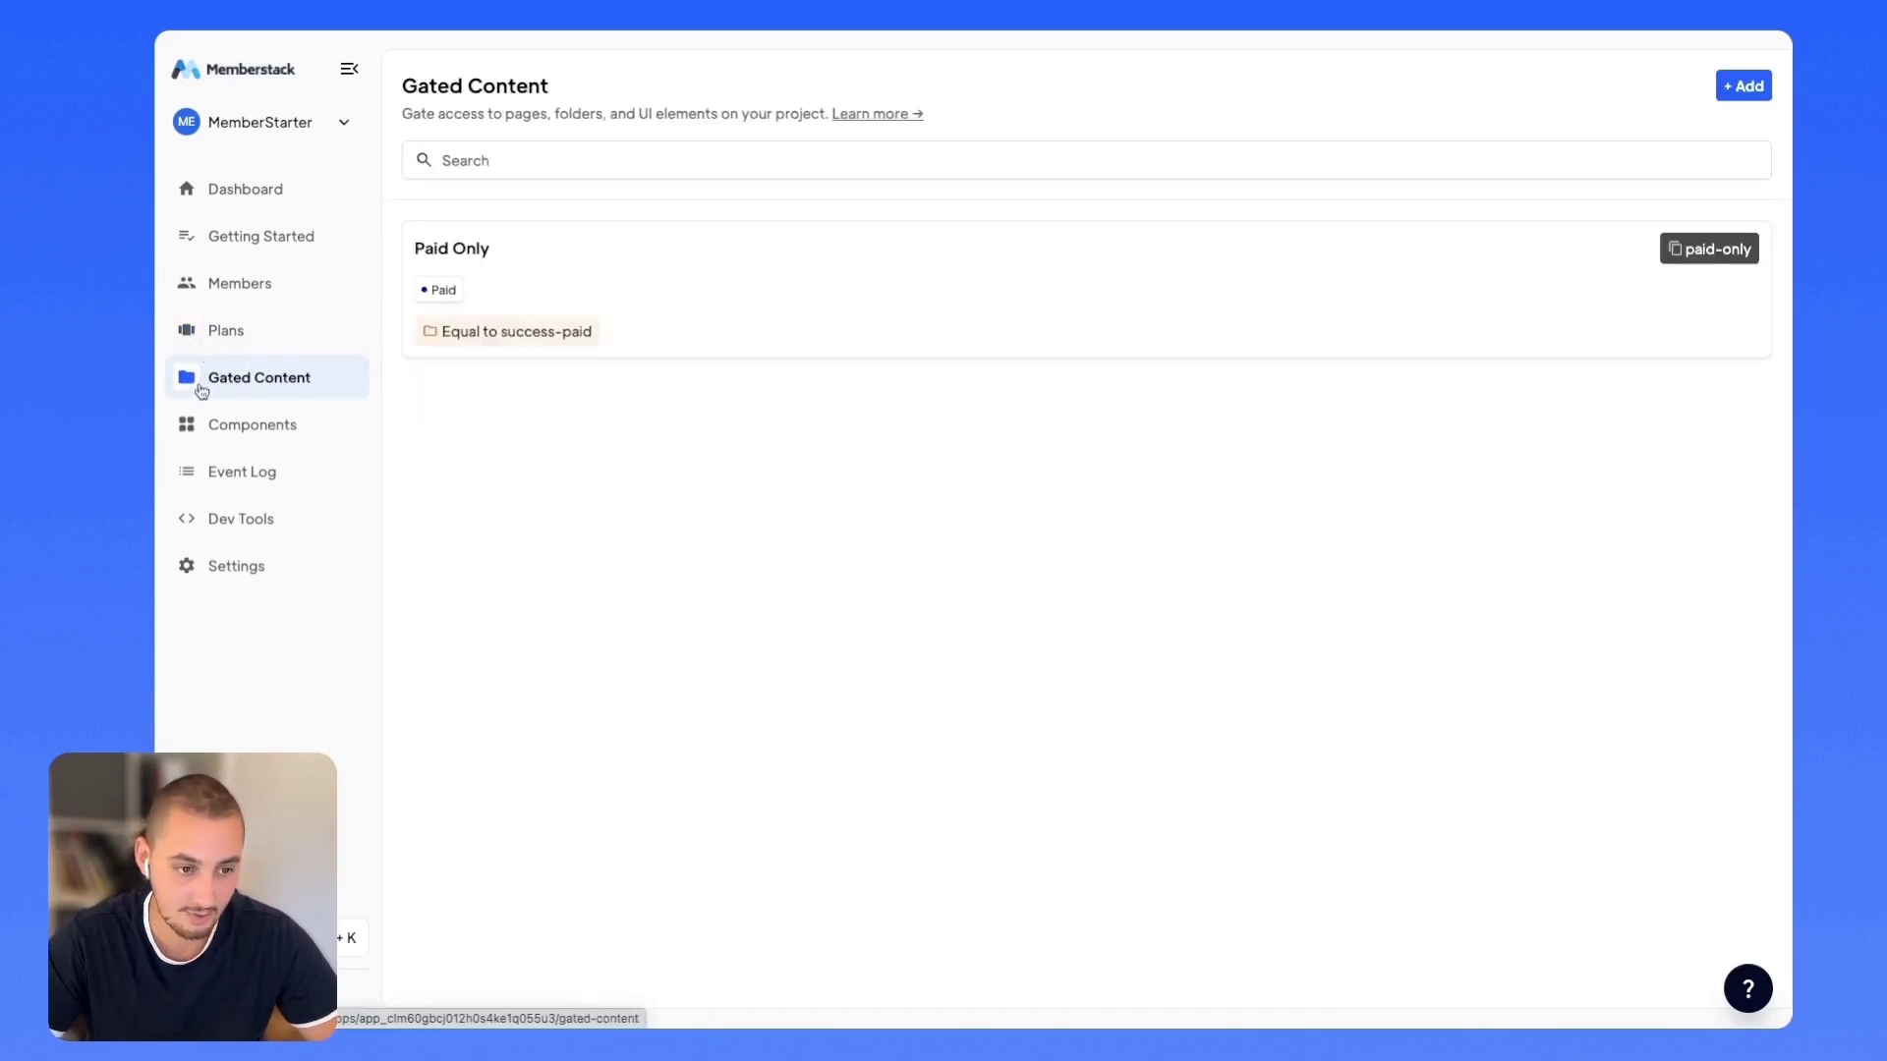
{"action": "left_click", "coordinate": [610, 282]}
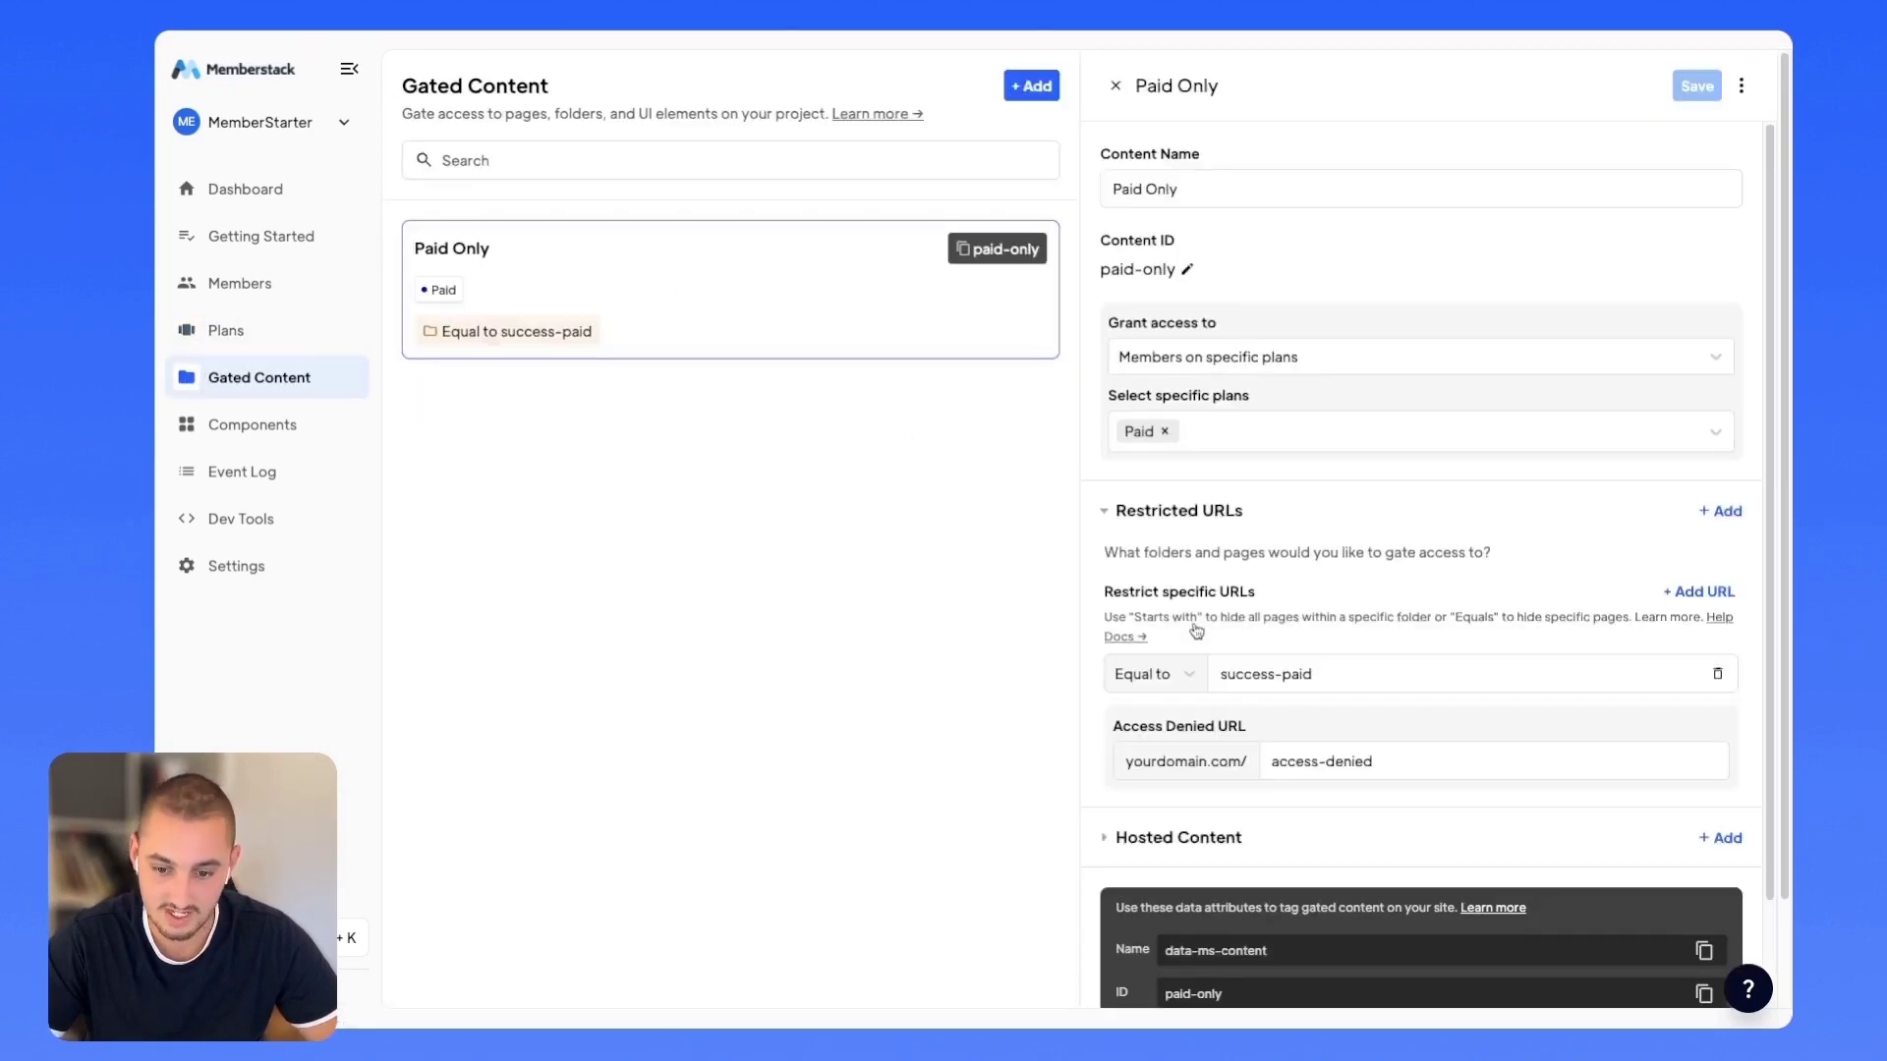
{"action": "scroll", "coordinate": [1197, 631], "scroll_direction": "down", "scroll_amount": 1}
{"action": "left_click_drag", "start_coordinate": [1123, 871], "coordinate": [1216, 878]}
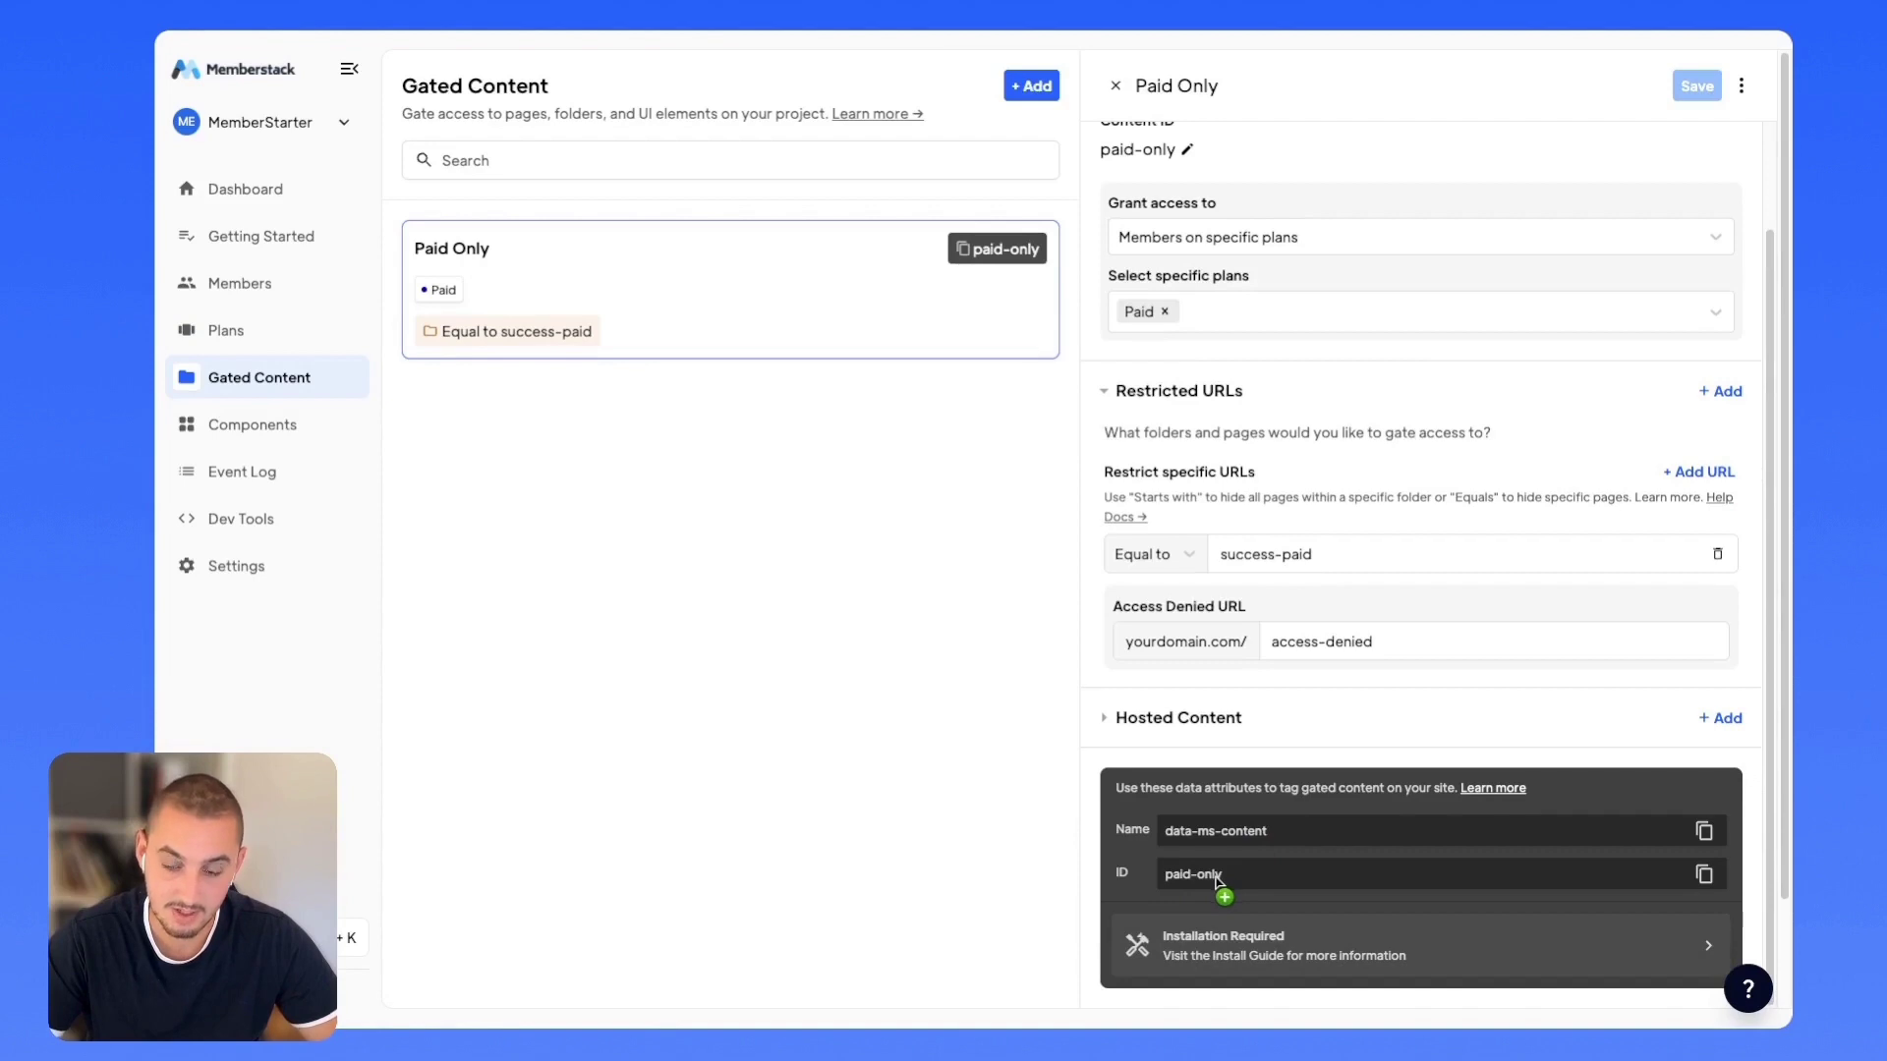
{"action": "left_click_drag", "start_coordinate": [1217, 878], "coordinate": [973, 833]}
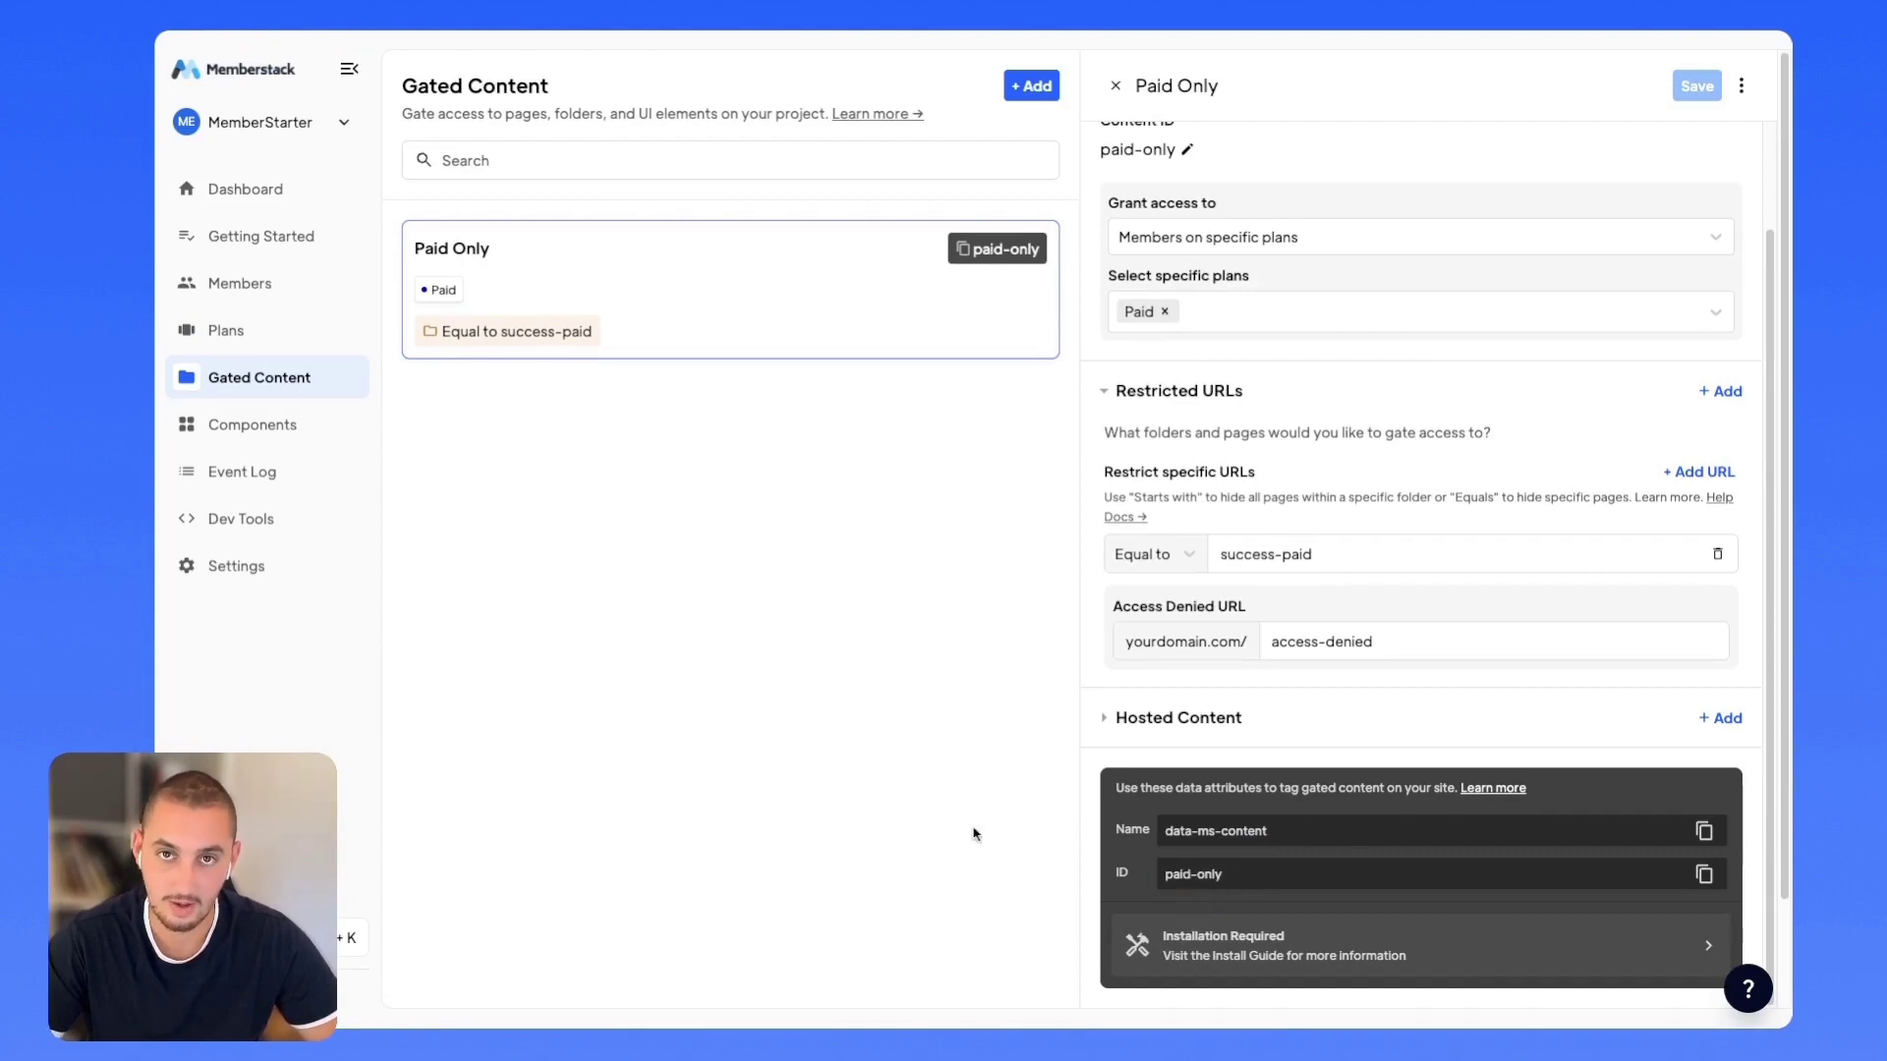